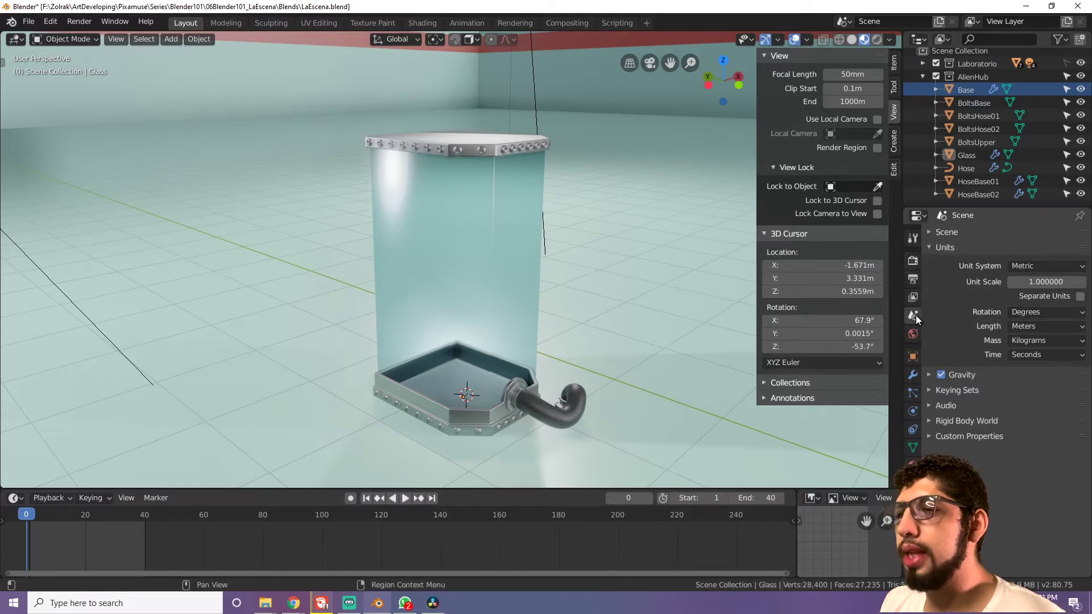
pyautogui.click(946, 248)
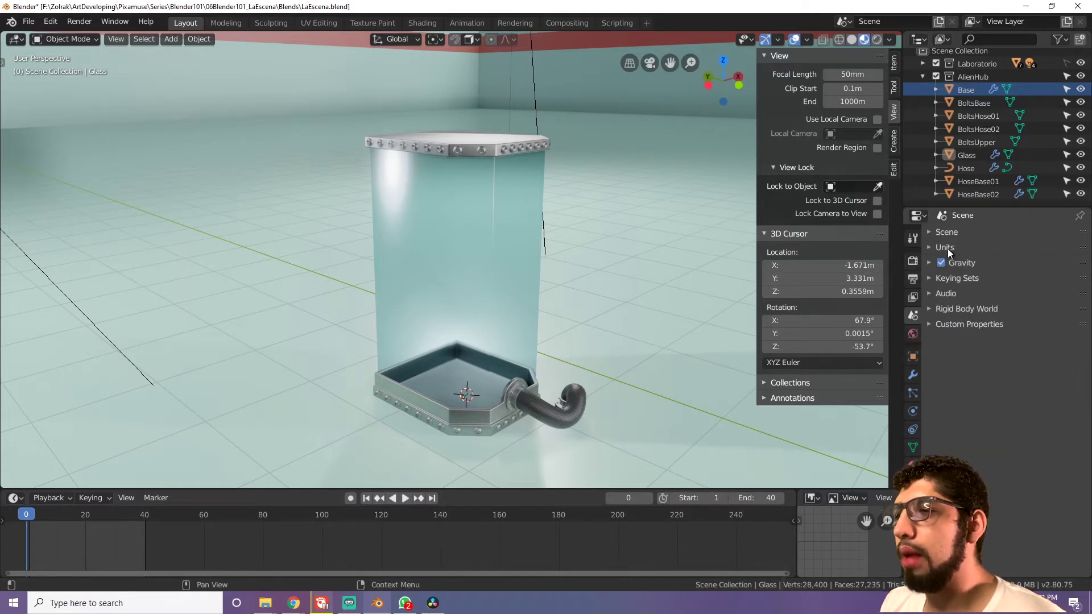
pyautogui.click(948, 248)
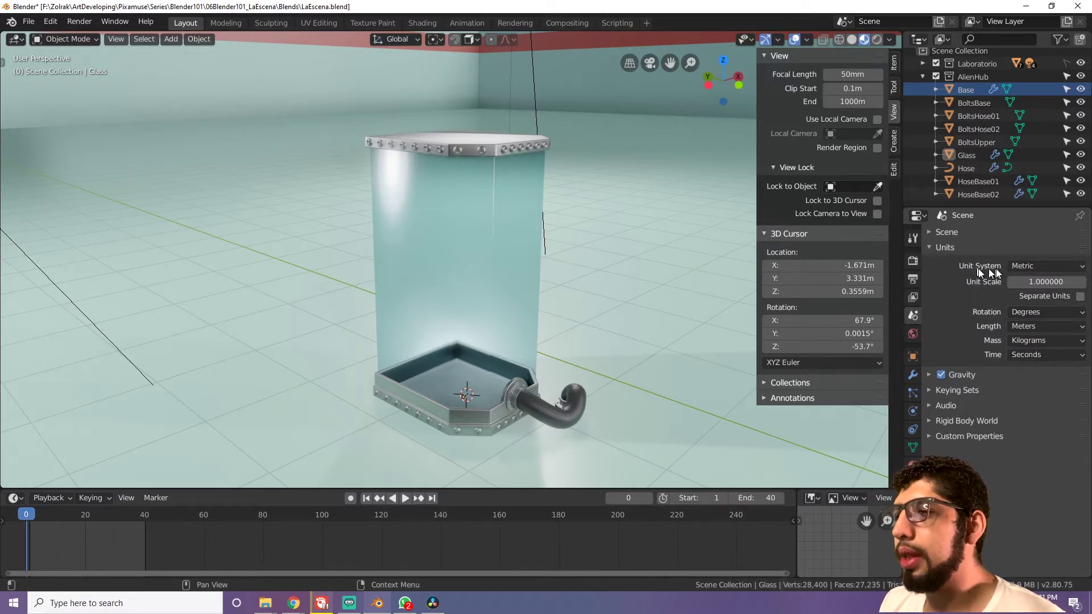
pyautogui.click(1029, 266)
pyautogui.click(1033, 279)
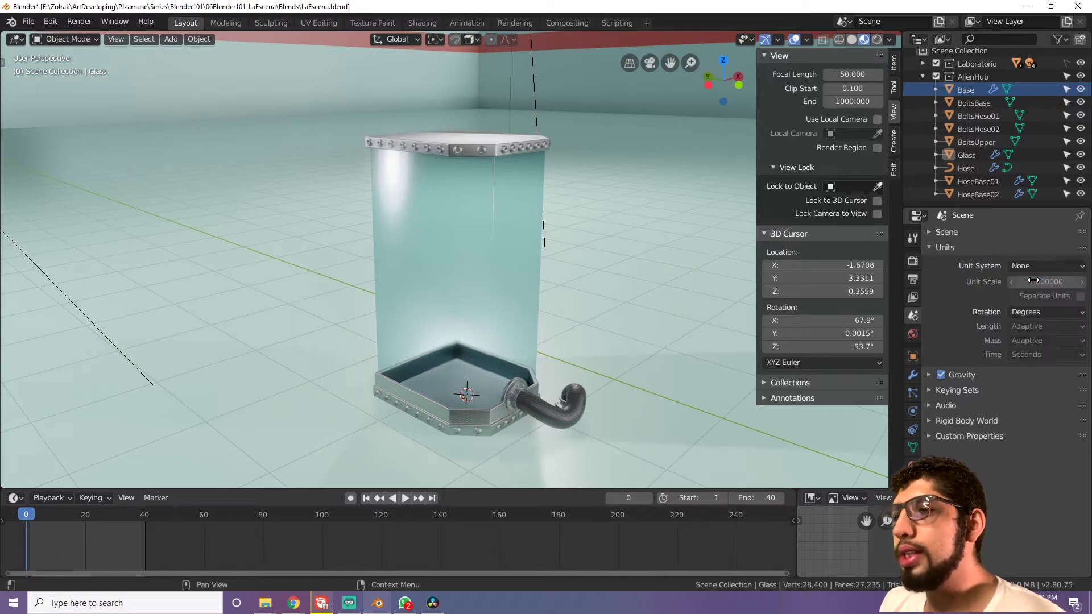
pyautogui.click(1025, 265)
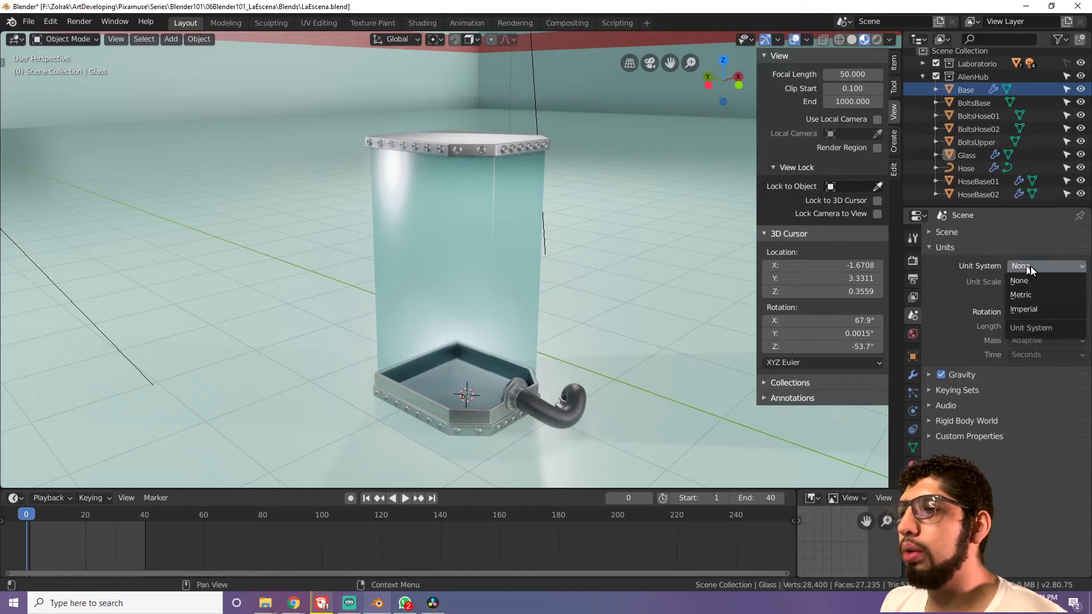
pyautogui.click(1019, 295)
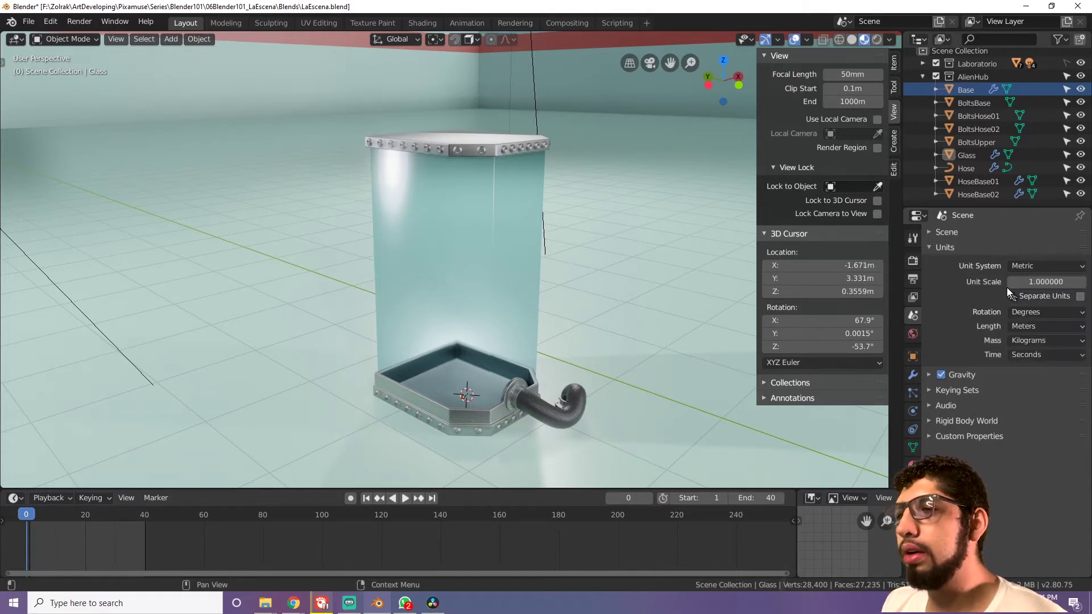
pyautogui.click(1019, 265)
pyautogui.click(1022, 310)
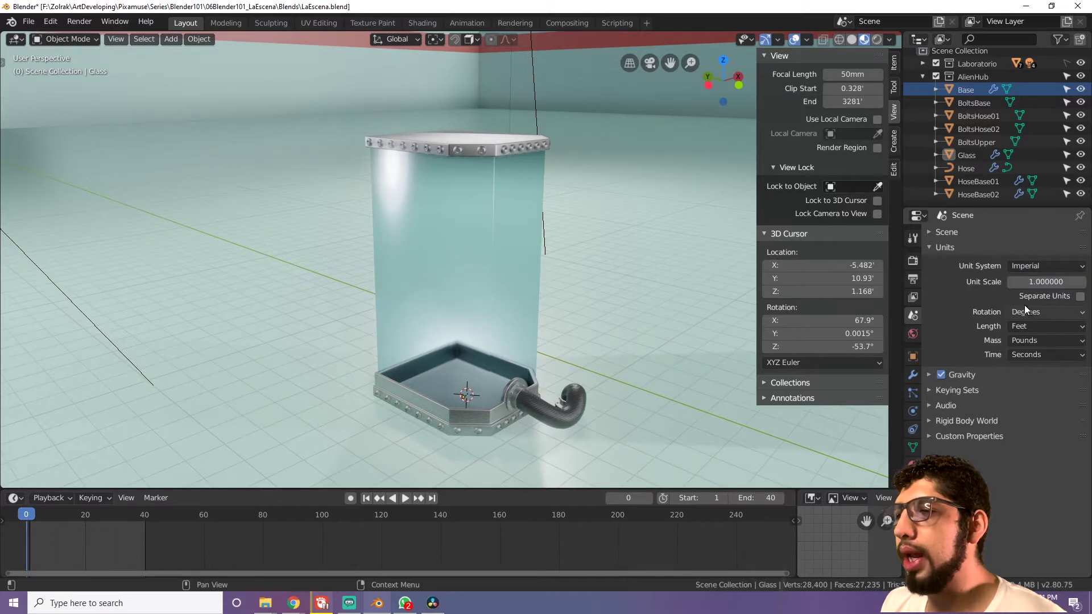
pyautogui.click(1026, 267)
pyautogui.click(1029, 294)
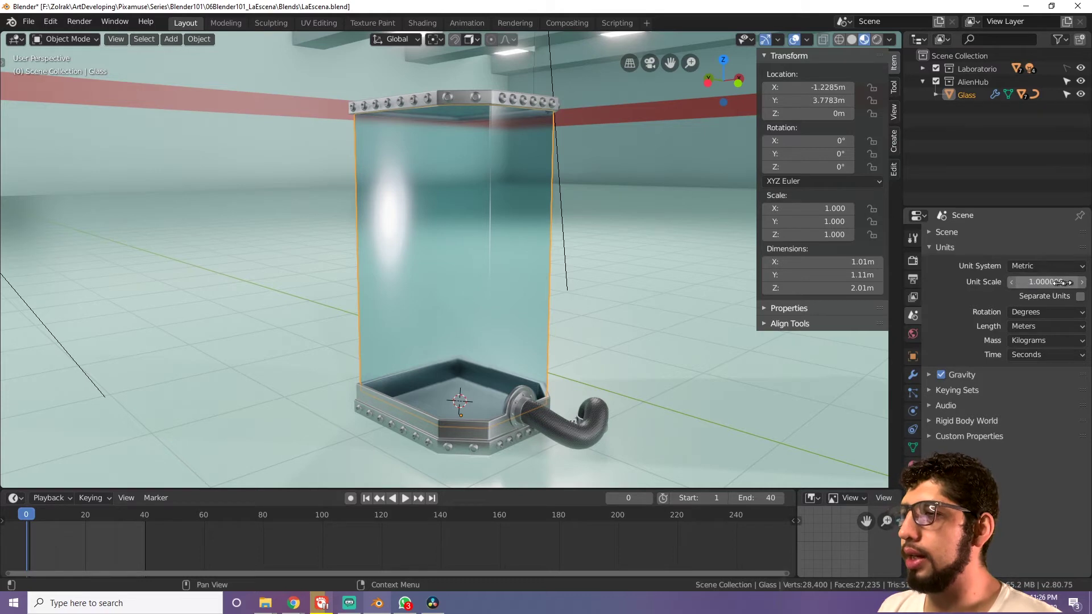
pyautogui.moveTo(1036, 281)
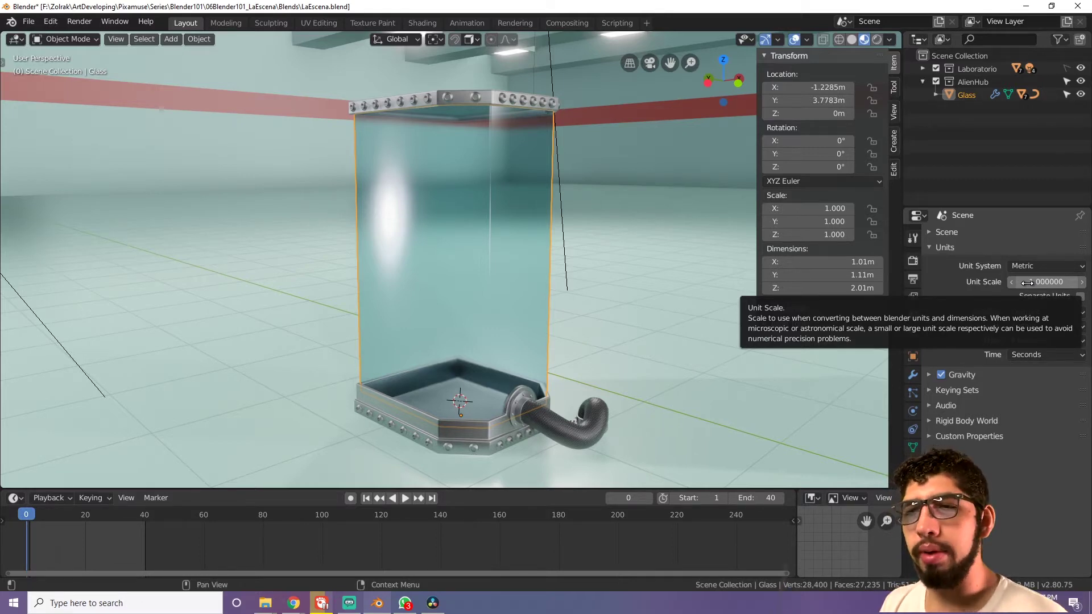
# Step: Frame the glass tank and scale the Glass object down to 0.116
pyautogui.scroll(-5, 533, 427)
pyautogui.scroll(5, 540, 374)
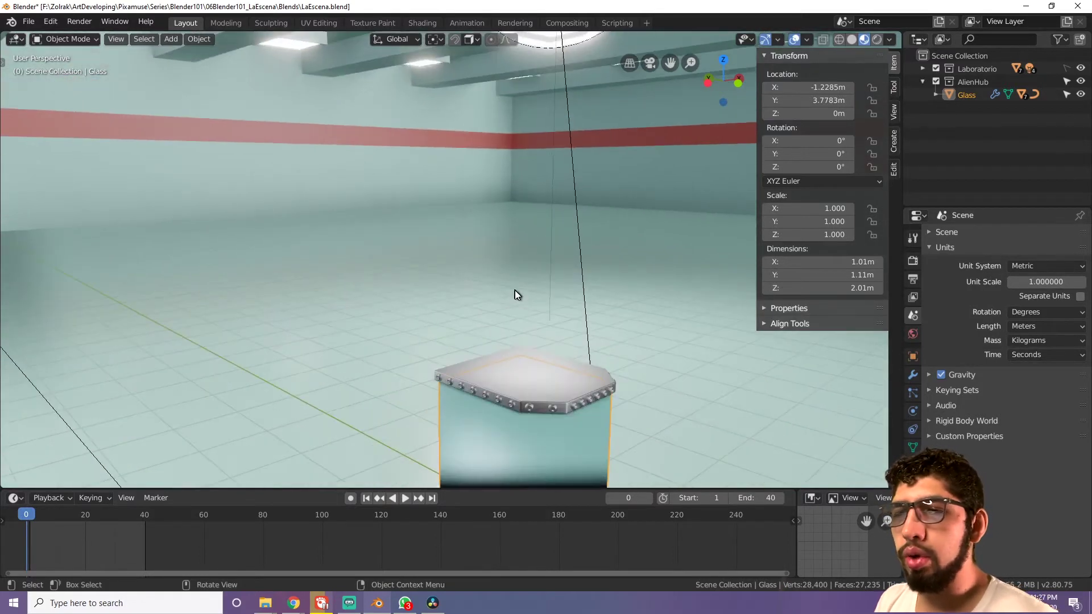
pyautogui.scroll(-5, 514, 288)
pyautogui.scroll(5, 528, 318)
pyautogui.keyDown('shift'); pyautogui.moveTo(528, 385); pyautogui.dragTo(525, 282, button='middle'); pyautogui.keyUp('shift')
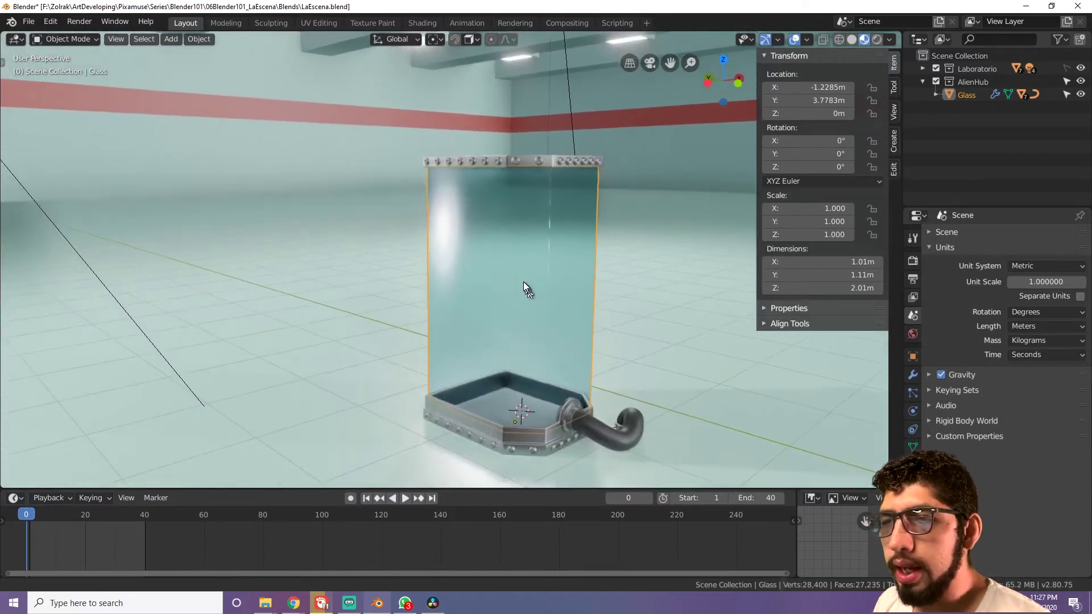
pyautogui.press('s')
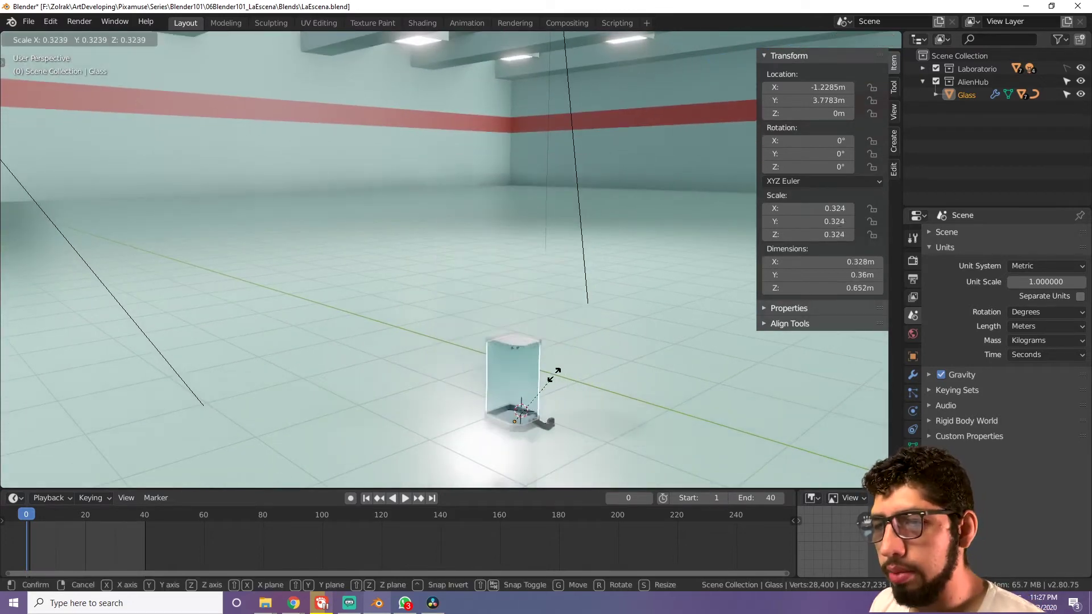
pyautogui.click(520, 423)
# Step: Inspect the shrunken tank, then undo the shrink to restore scale 1.000
pyautogui.scroll(3, 521, 423)
pyautogui.scroll(2, 521, 423)
pyautogui.scroll(2, 497, 385)
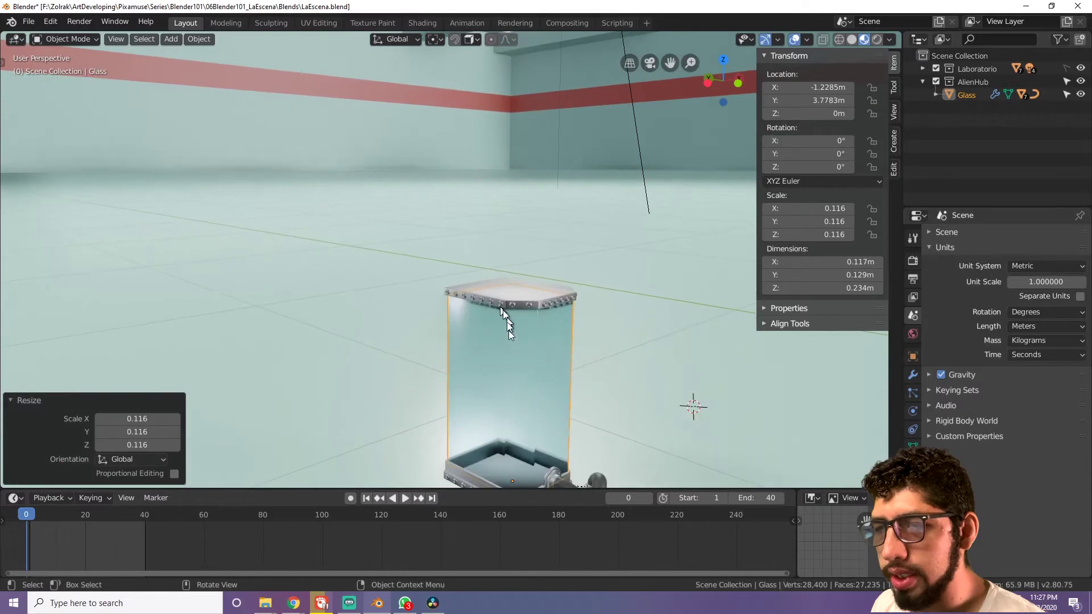
pyautogui.moveTo(511, 347)
pyautogui.keyDown('shift'); pyautogui.mouseDown(button='middle')
pyautogui.moveTo(483, 385)
pyautogui.moveTo(455, 108)
pyautogui.moveTo(422, 92)
pyautogui.mouseUp(button='middle'); pyautogui.keyUp('shift')
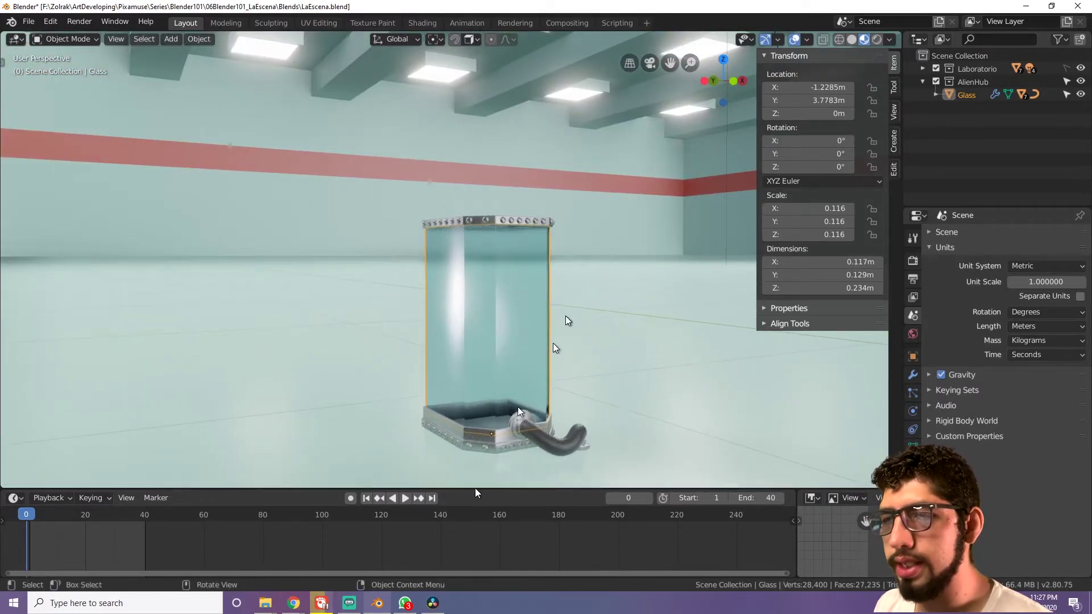
pyautogui.moveTo(479, 288)
pyautogui.keyDown('ctrl'); pyautogui.mouseDown(button='middle')
pyautogui.moveTo(452, 383)
pyautogui.moveTo(539, 211)
pyautogui.mouseUp(button='middle'); pyautogui.keyUp('ctrl')
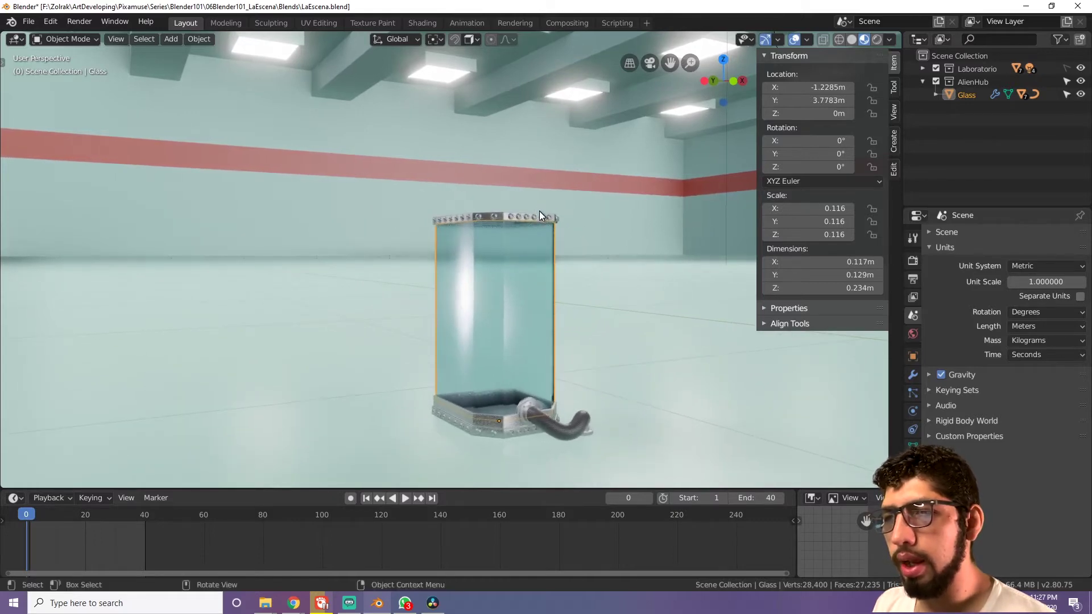
pyautogui.scroll(-5, 551, 279)
pyautogui.hotkey('alt', 's')
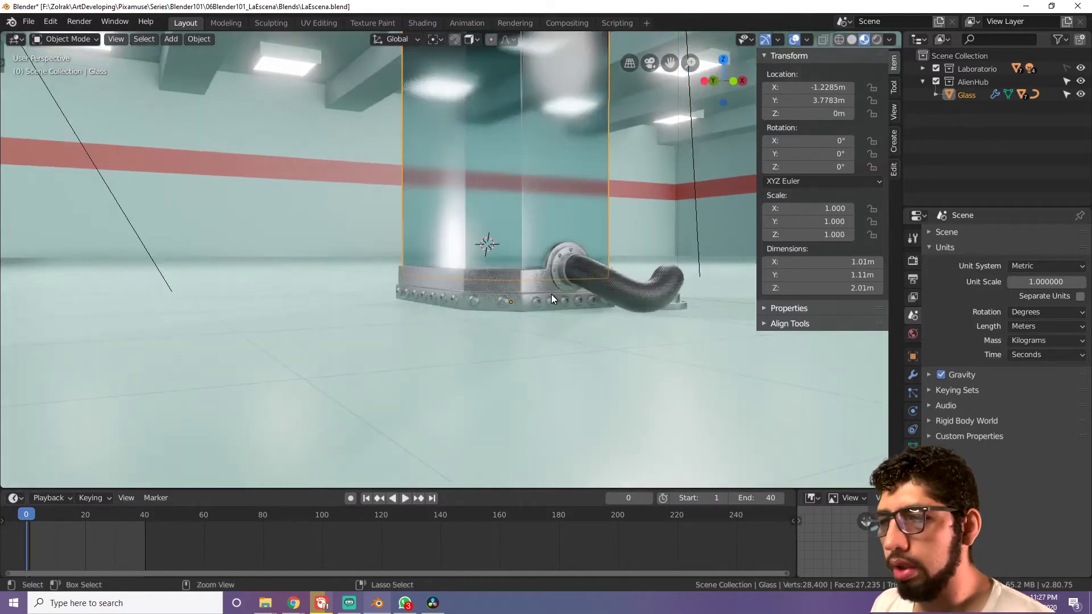
# Step: Set the scene Unit Scale to 1.146 by typing and dragging the value
pyautogui.scroll(-5, 551, 295)
pyautogui.moveTo(537, 250); pyautogui.dragTo(540, 319, button='middle')
pyautogui.click(1030, 281)
pyautogui.write('1.112')
pyautogui.press('Return')
pyautogui.moveTo(1045, 282)
pyautogui.mouseDown()
pyautogui.moveTo(1018, 281)
pyautogui.moveTo(1063, 281)
pyautogui.mouseUp()
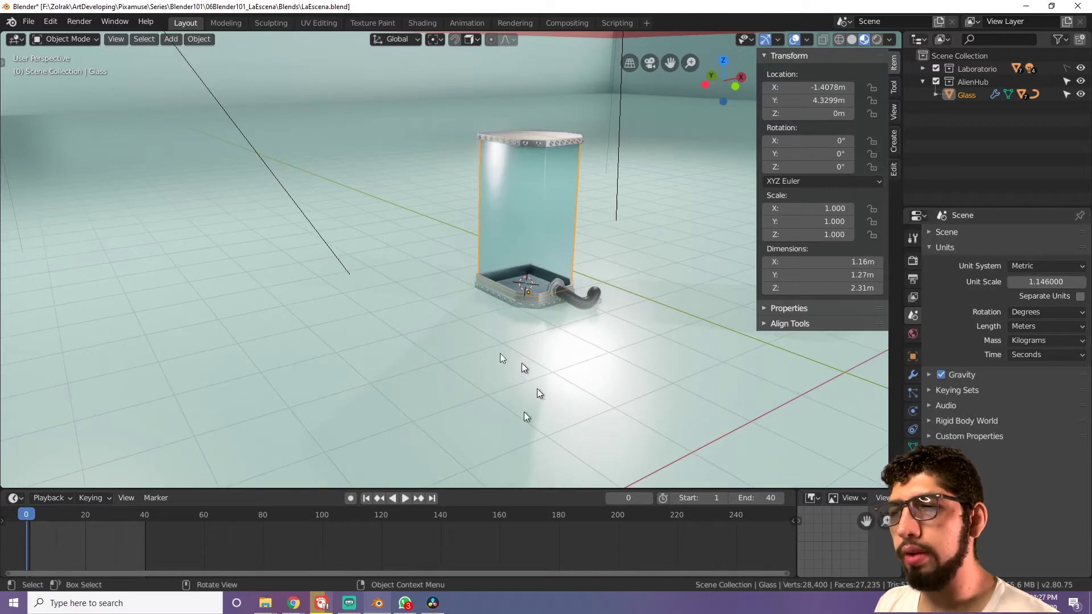
# Step: Test Unit Scale values 0.75, 0.1 and 100, then set it back to 1
pyautogui.moveTo(1034, 281)
pyautogui.mouseDown()
pyautogui.moveTo(984, 281)
pyautogui.moveTo(1069, 282)
pyautogui.mouseUp()
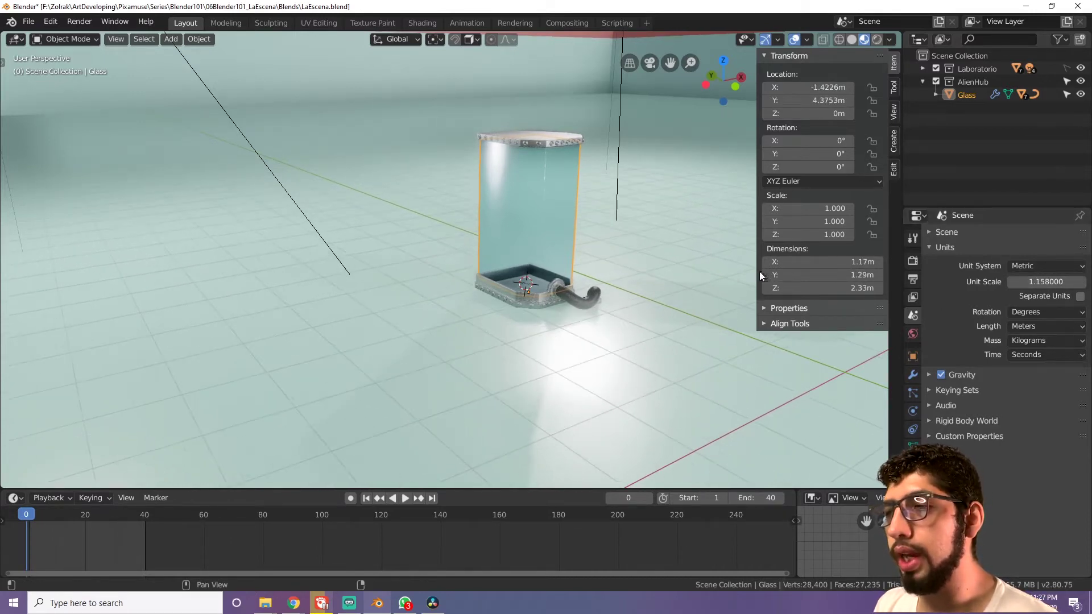
pyautogui.click(1043, 282)
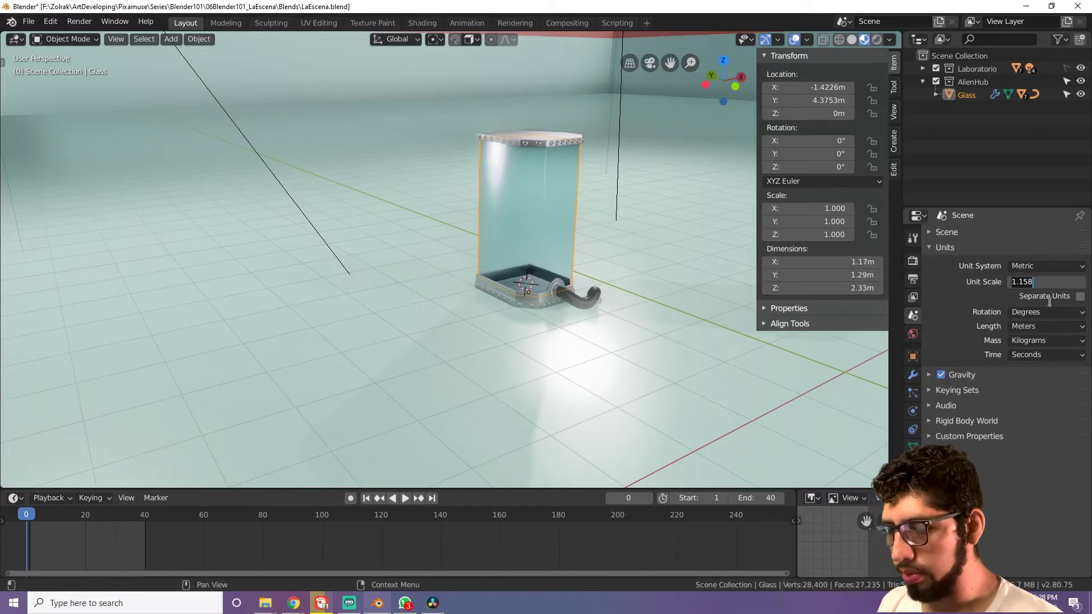
pyautogui.write('.11')
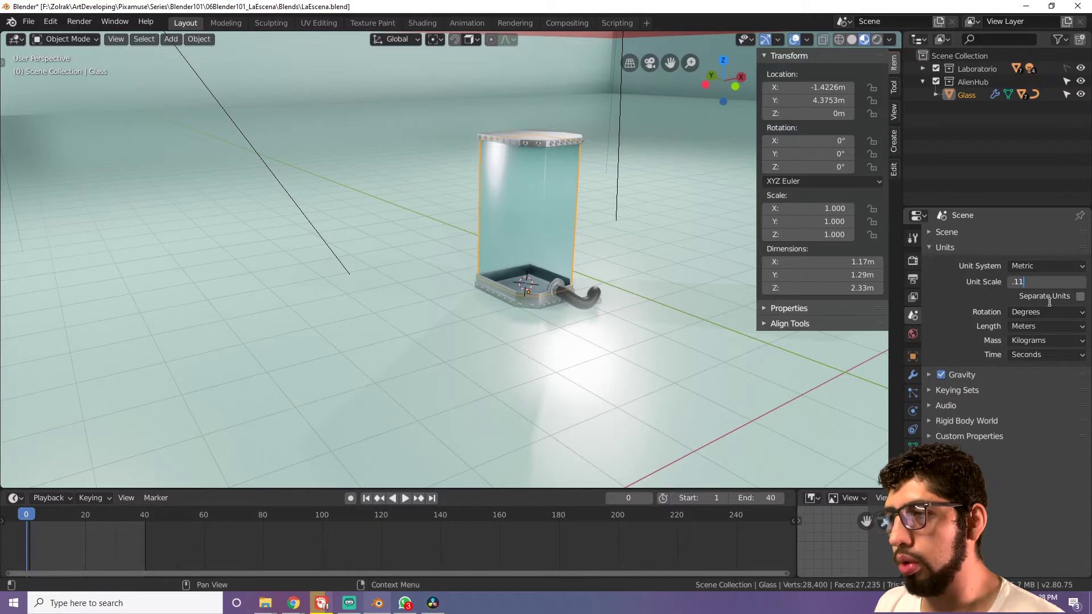
pyautogui.press('Return')
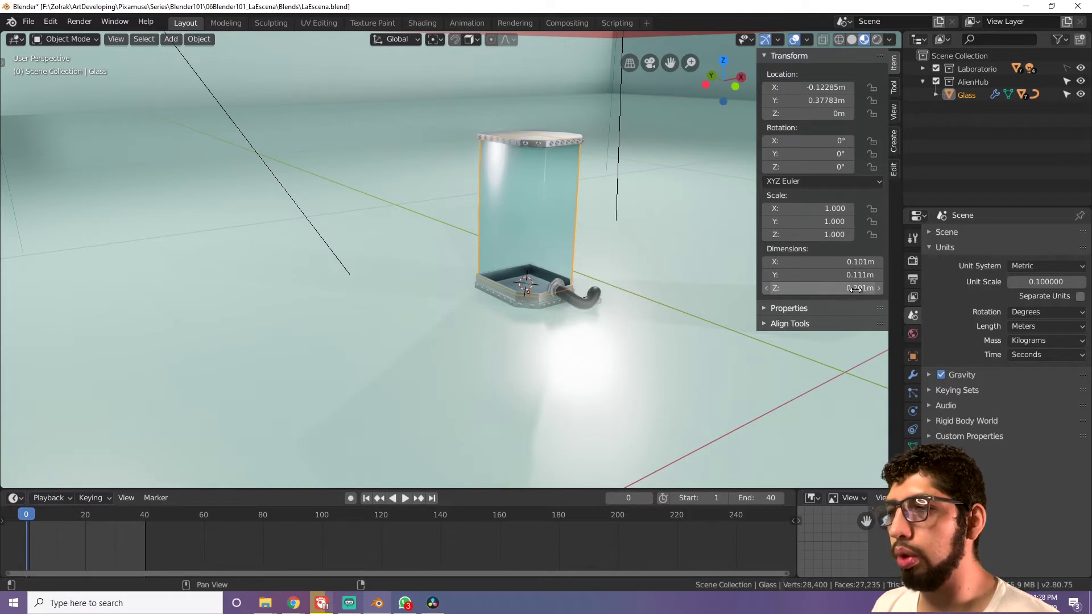
pyautogui.click(1041, 282)
pyautogui.write('100')
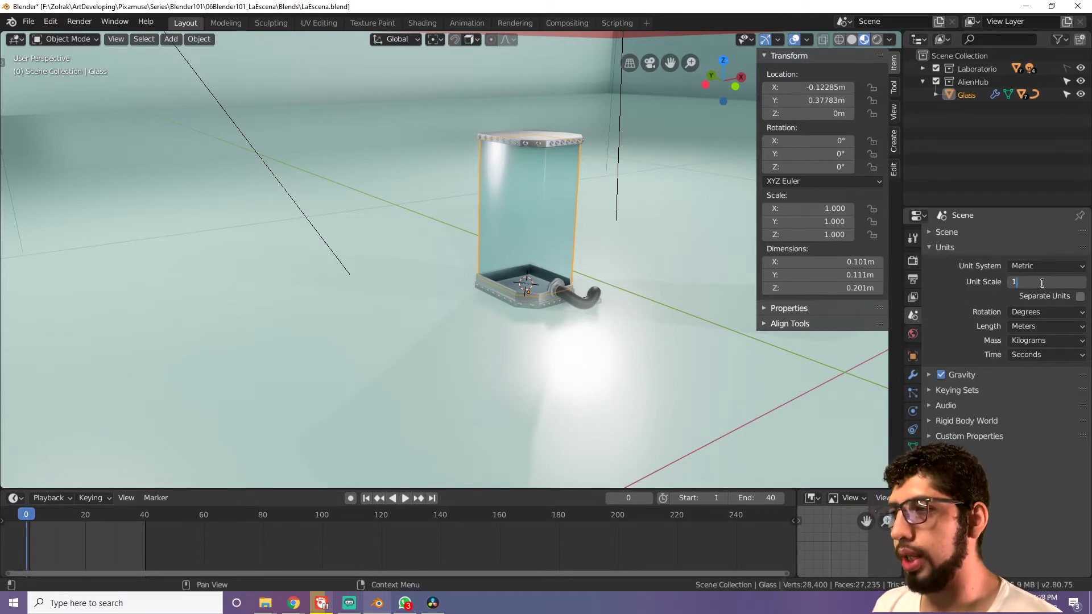
pyautogui.press('Return')
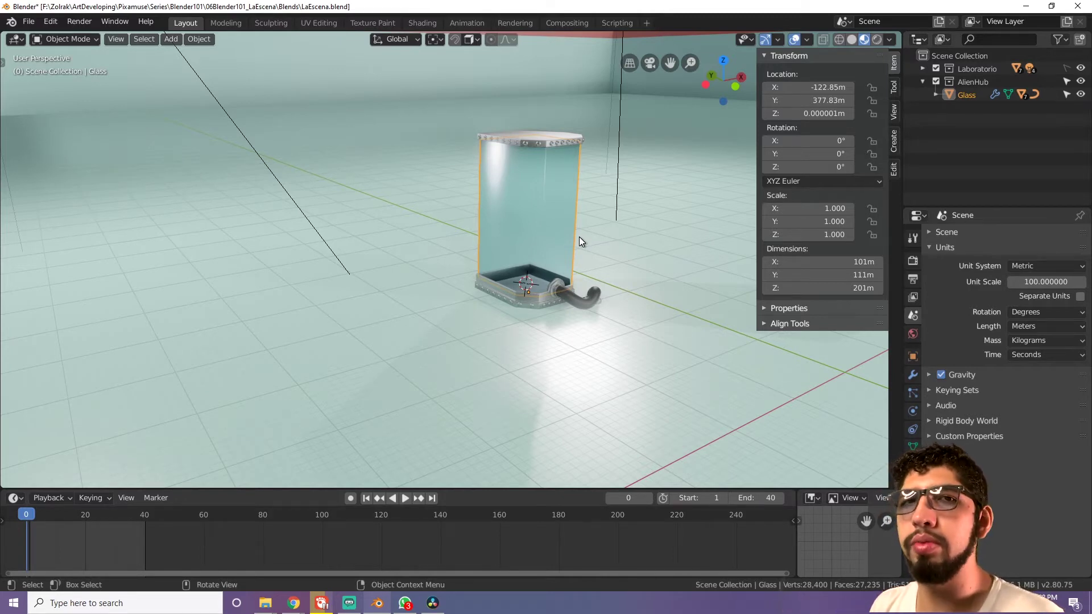
pyautogui.click(1046, 282)
pyautogui.write('1')
pyautogui.press('Return')
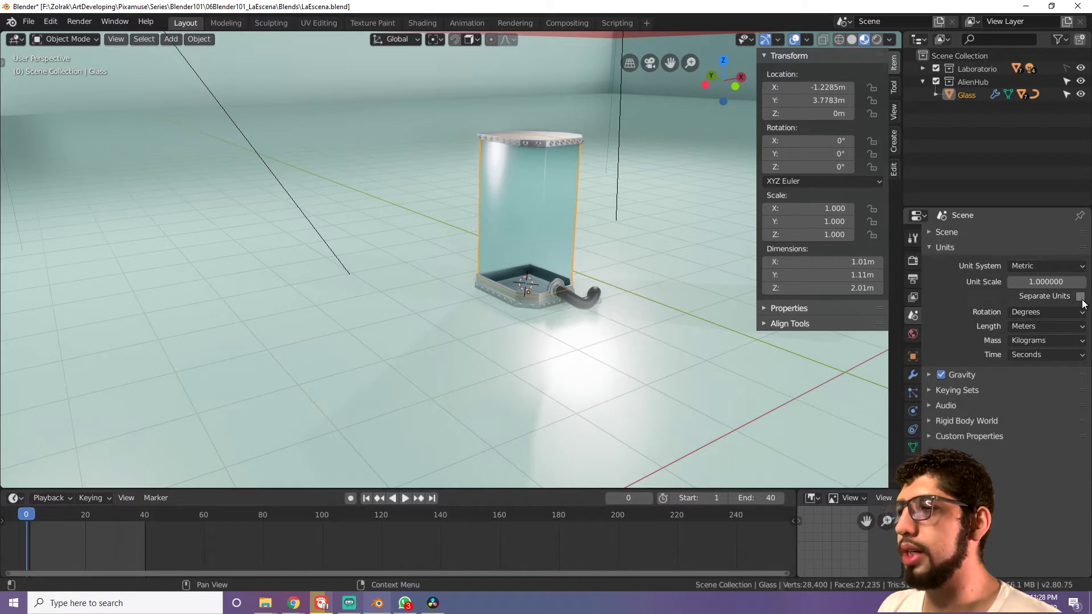
# Step: Enable Separate Units and review Rotation, Length, Mass and Time units, keeping Meters
pyautogui.click(1044, 296)
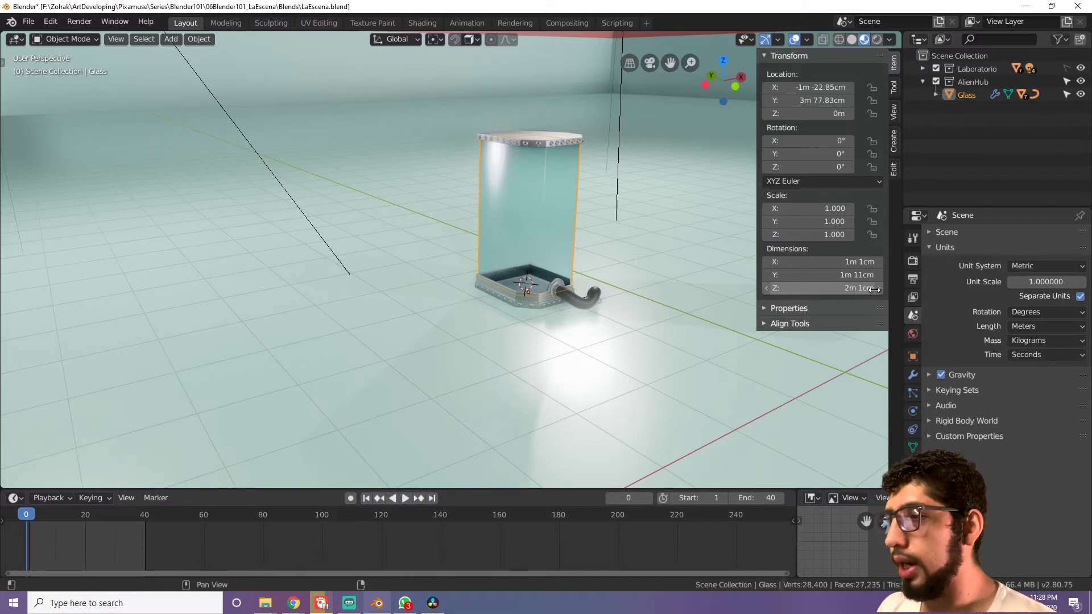
pyautogui.click(1010, 312)
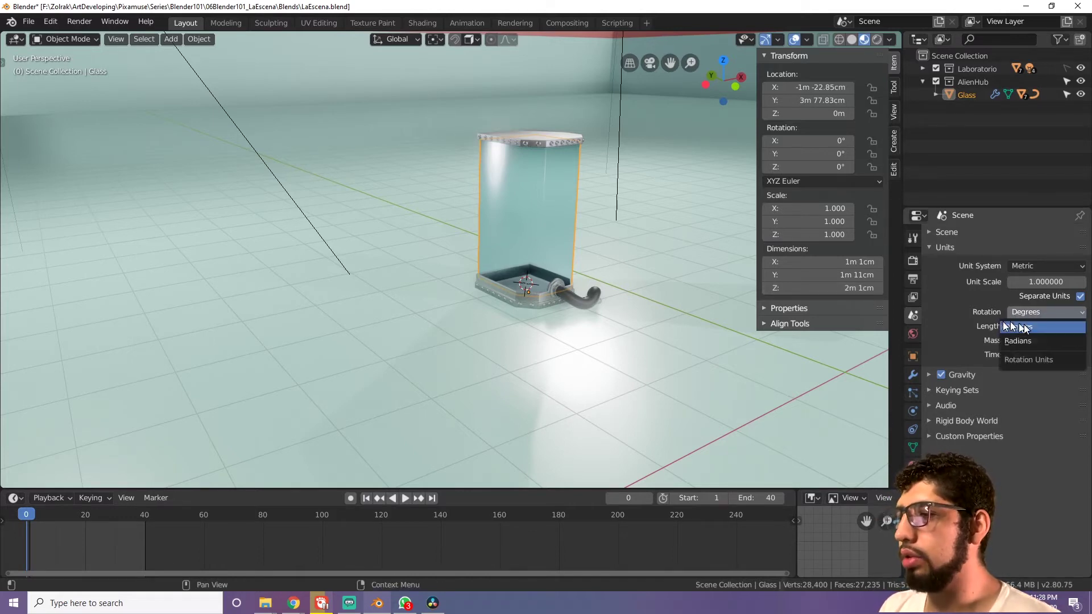
pyautogui.click(1018, 326)
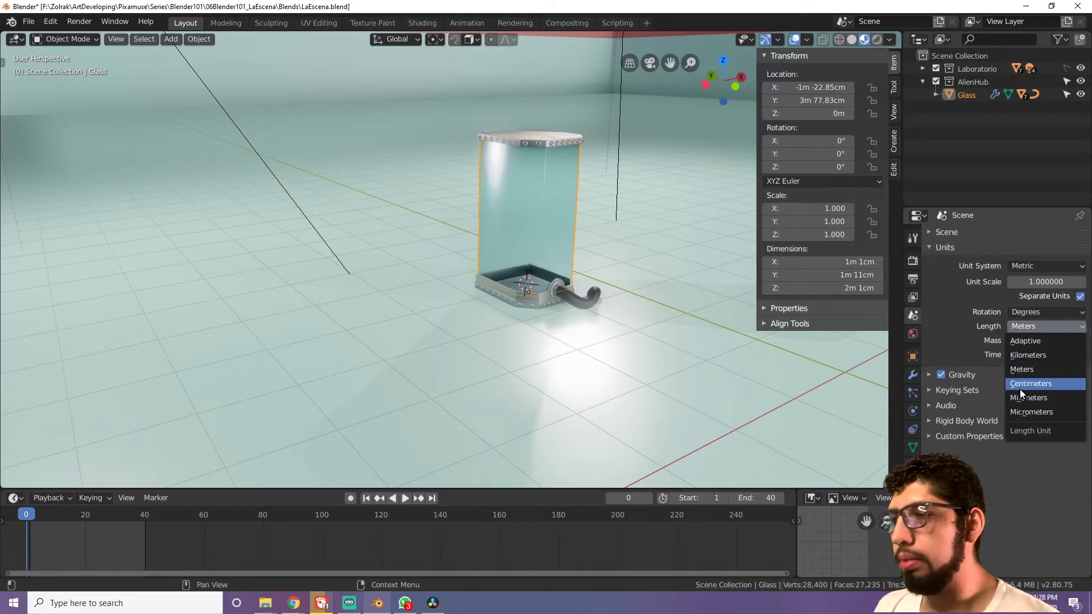
pyautogui.click(1021, 369)
pyautogui.click(1035, 339)
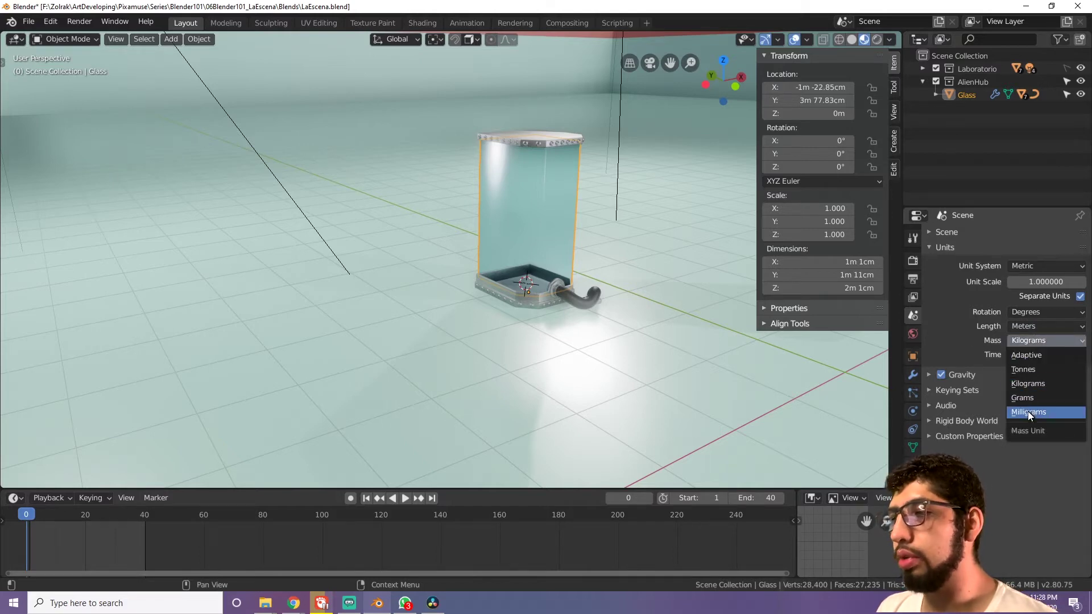
pyautogui.click(1025, 358)
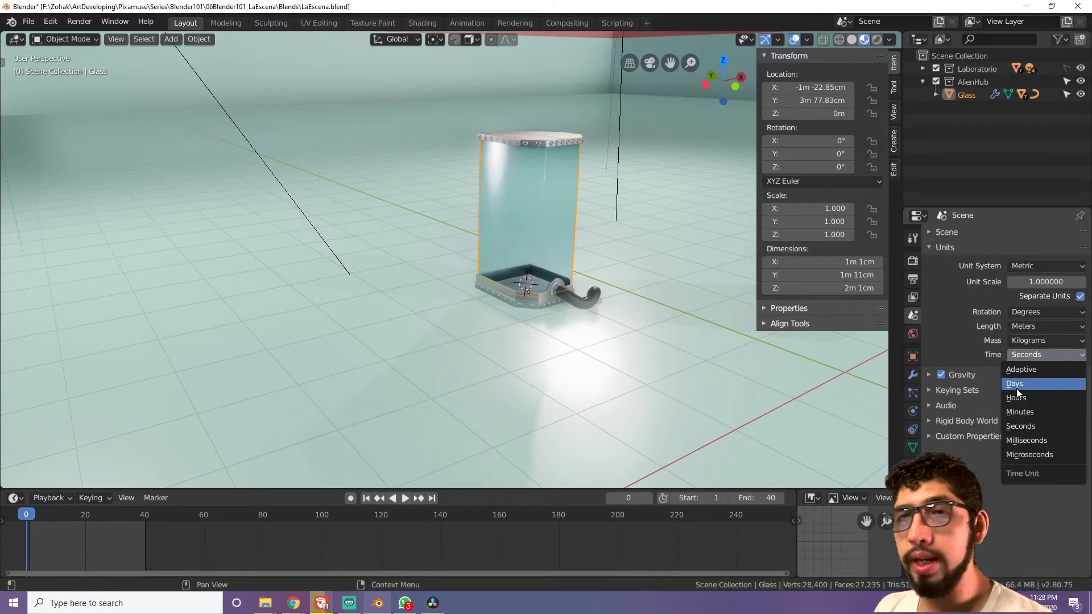
pyautogui.moveTo(575, 171); pyautogui.dragTo(514, 163, button='middle')
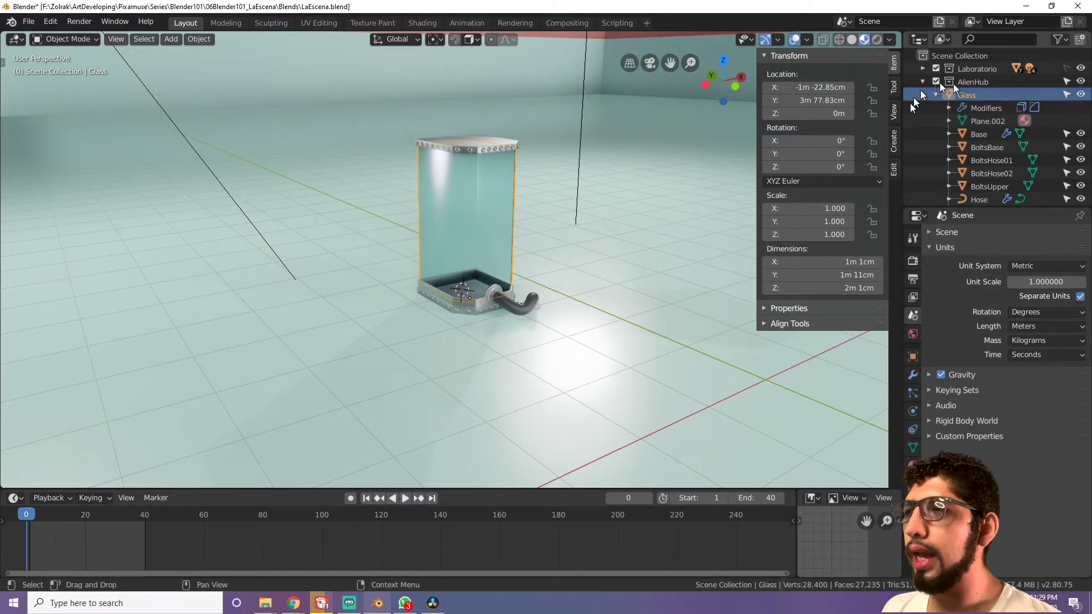
# Step: Rename the Glass object to Cristal in the Outliner
pyautogui.doubleClick(968, 96)
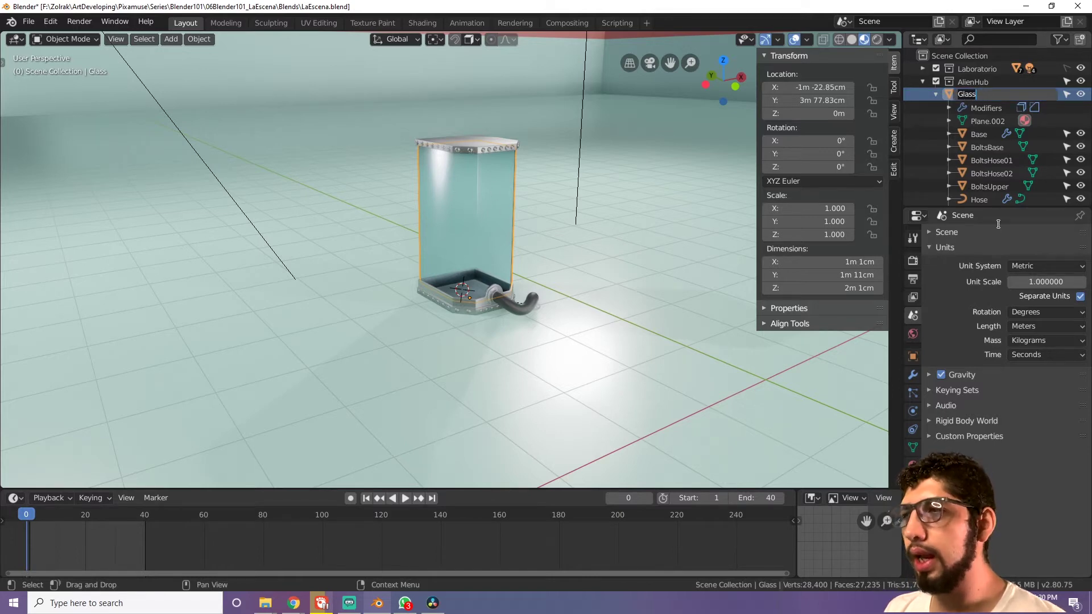
pyautogui.write('Cristal')
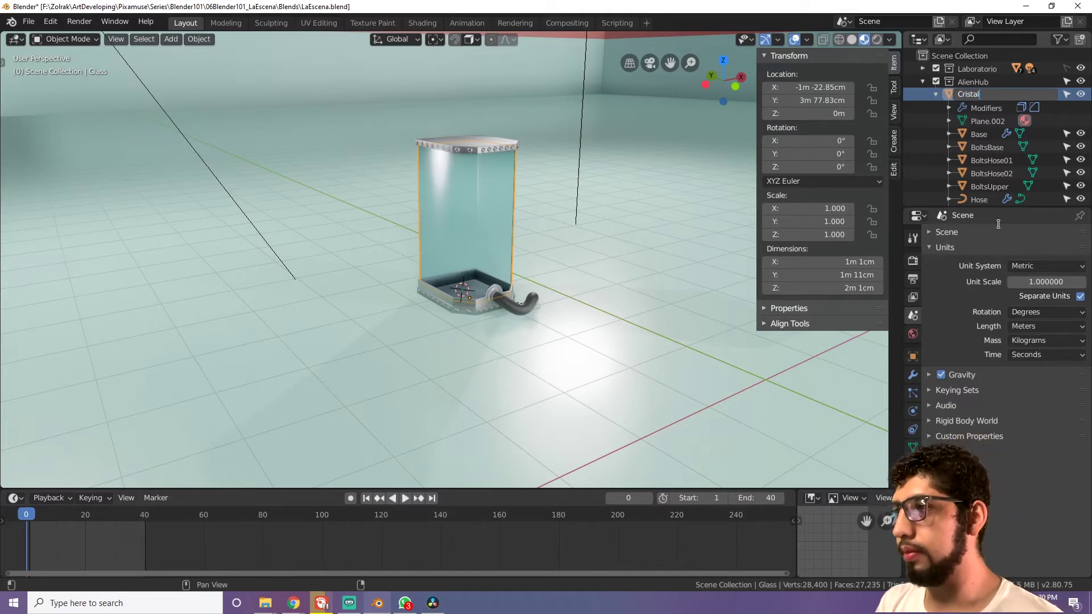
pyautogui.press('Return')
# Step: Select the Base object and start renaming it with F2
pyautogui.click(981, 135)
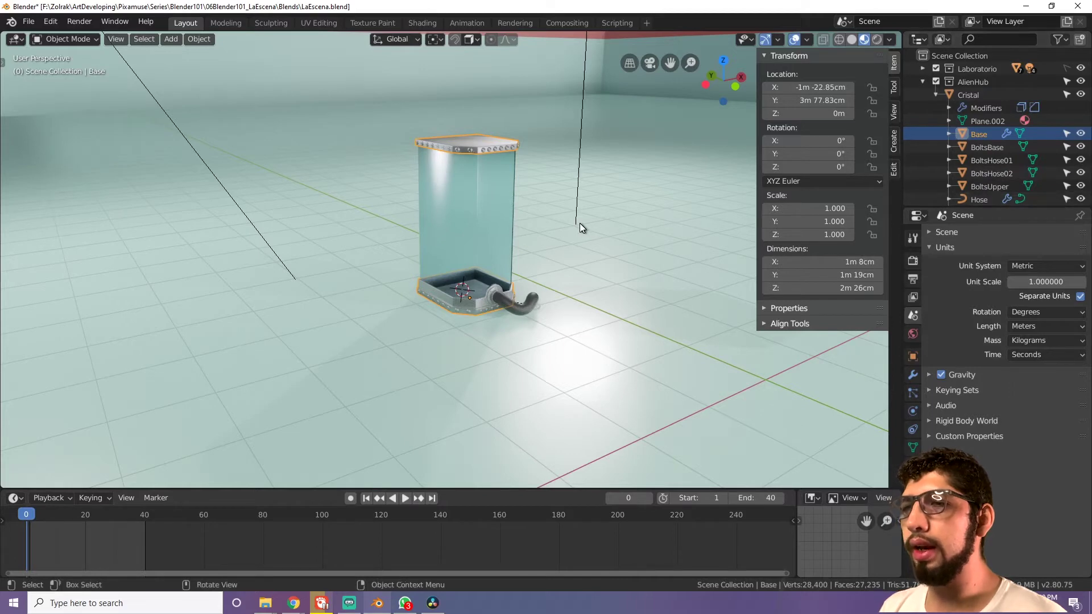
pyautogui.press('F2')
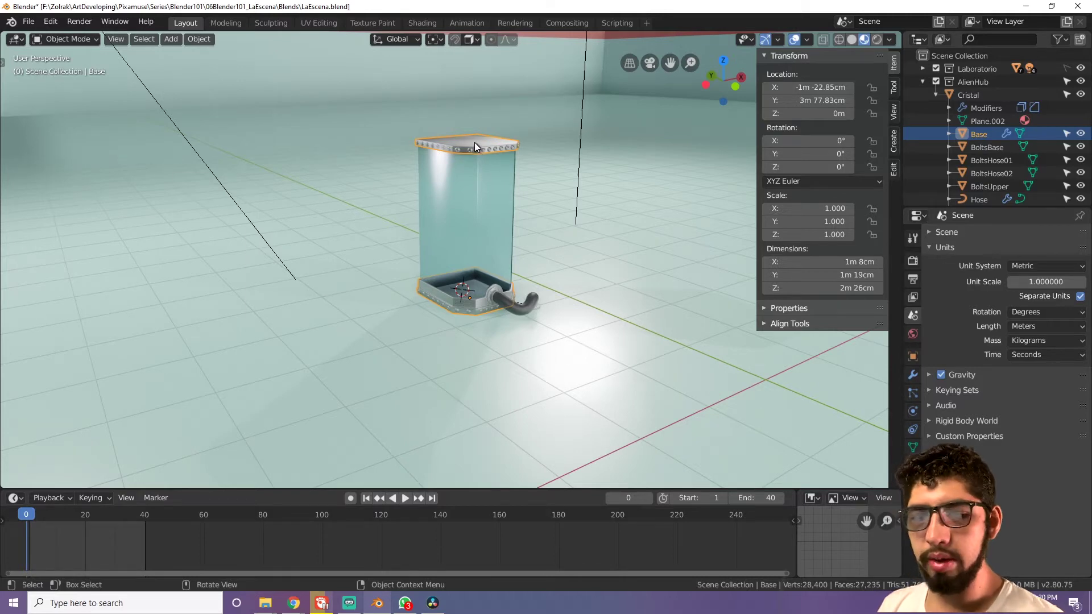
pyautogui.press('F2')
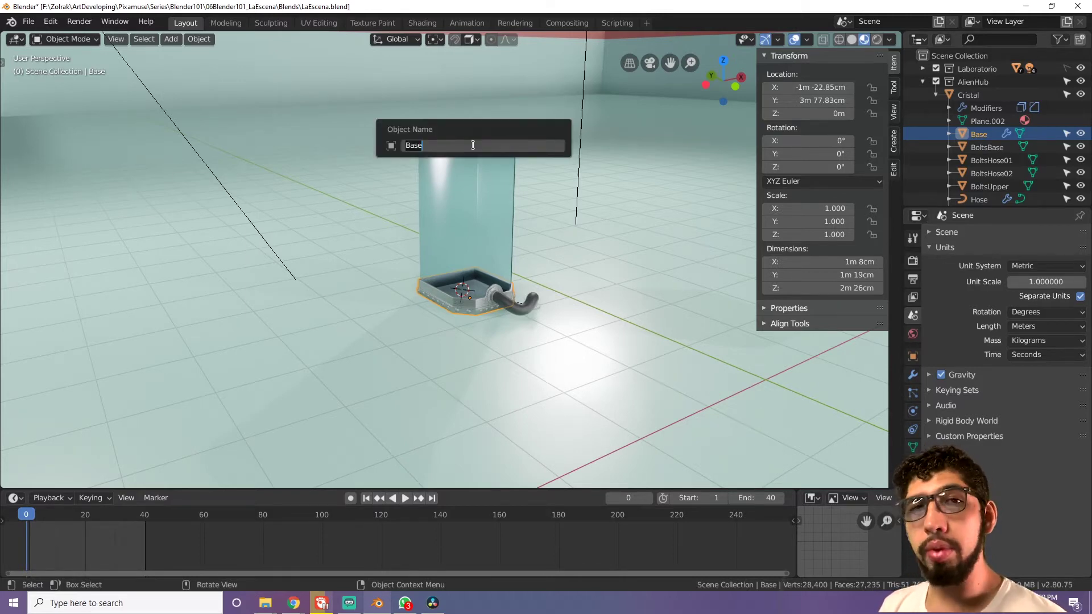
# Step: Rename the Base object to Bases
pyautogui.click(443, 150)
pyautogui.write('s')
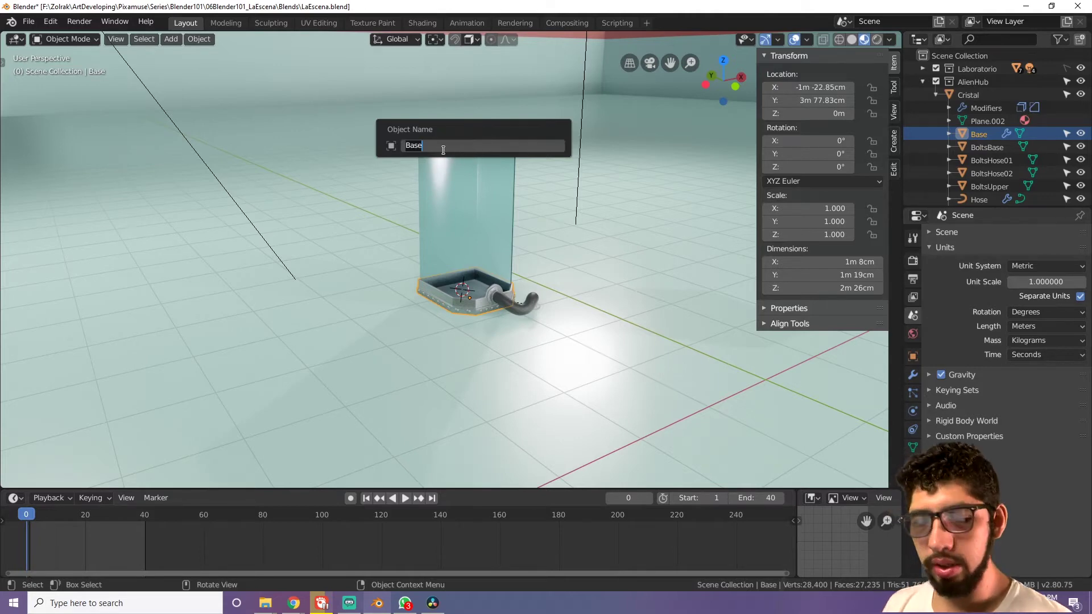
pyautogui.press('Return')
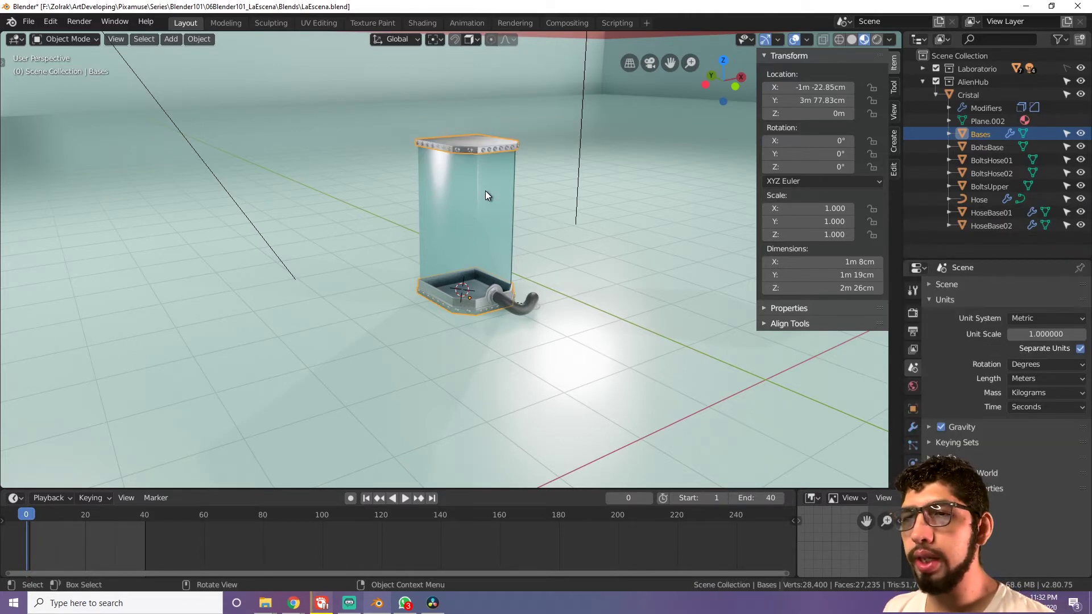
# Step: Choose Rename Active Object, then enlarge the Outliner to show HoseBase01 and HoseBase02
pyautogui.rightClick(478, 190)
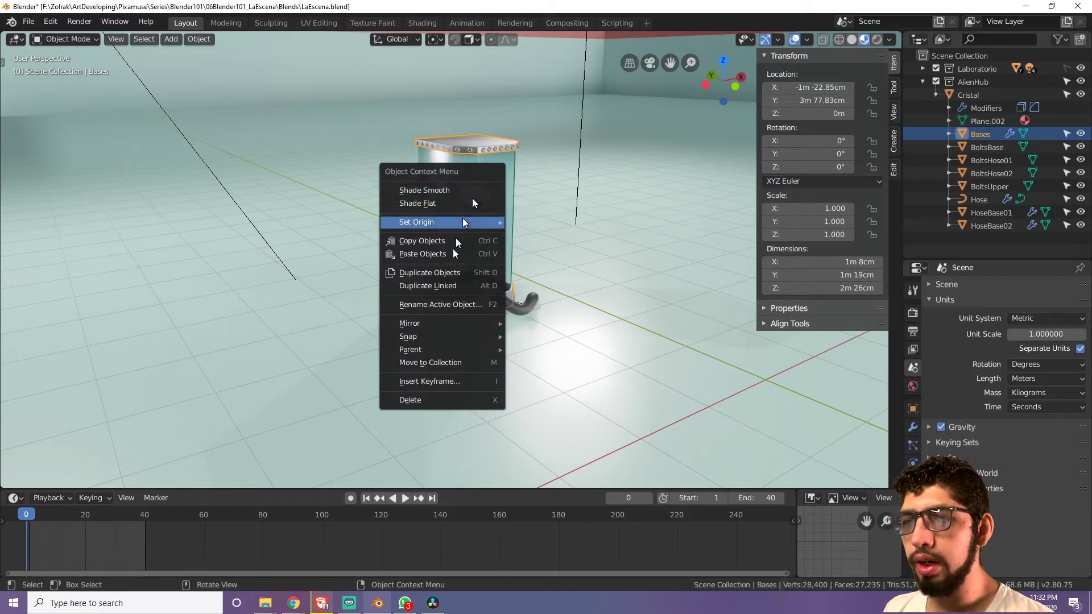
pyautogui.click(449, 307)
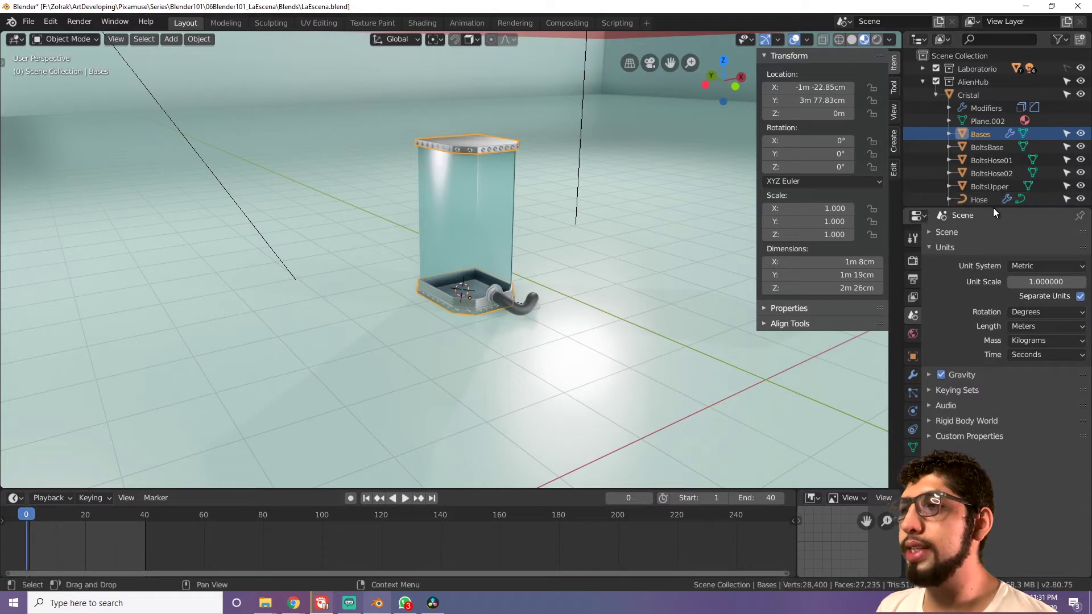
pyautogui.moveTo(993, 208); pyautogui.dragTo(993, 260)
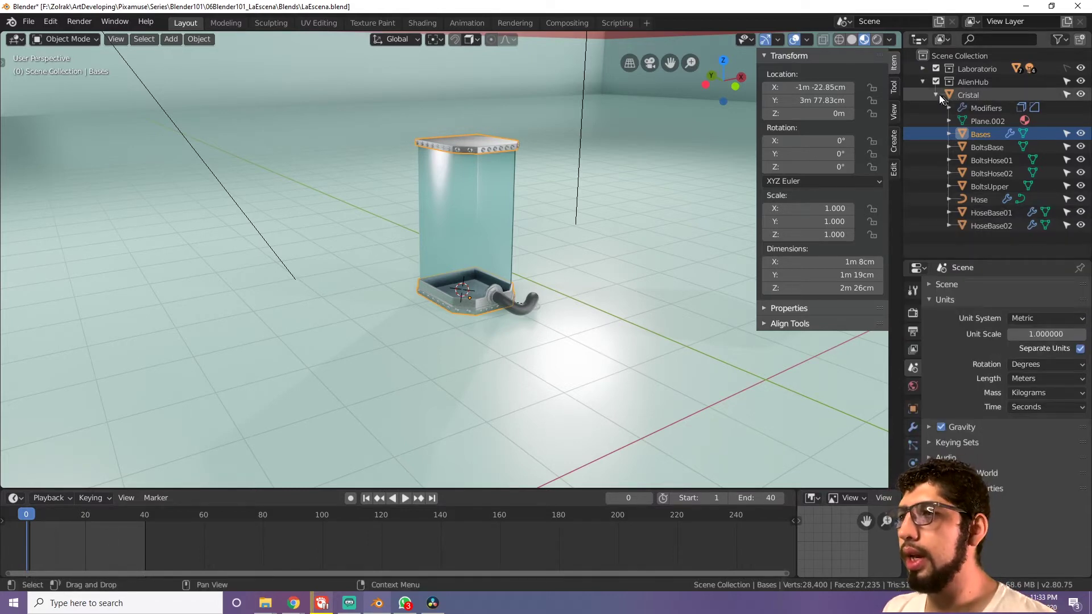
# Step: Collapse and re-expand Cristal, make it active, then activate Scene Collection
pyautogui.click(937, 95)
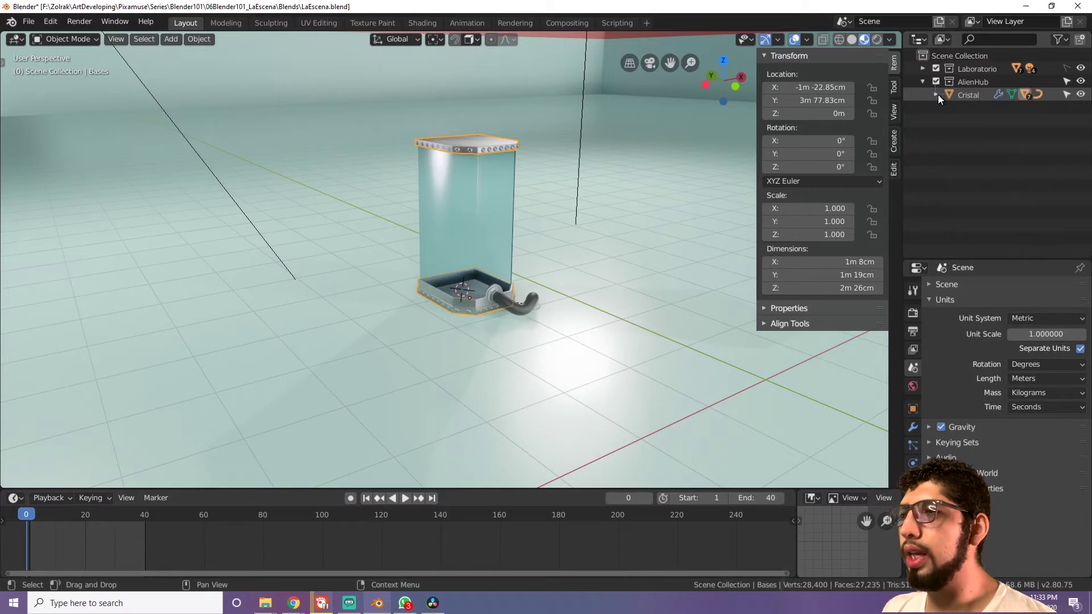
pyautogui.click(970, 96)
pyautogui.click(968, 94)
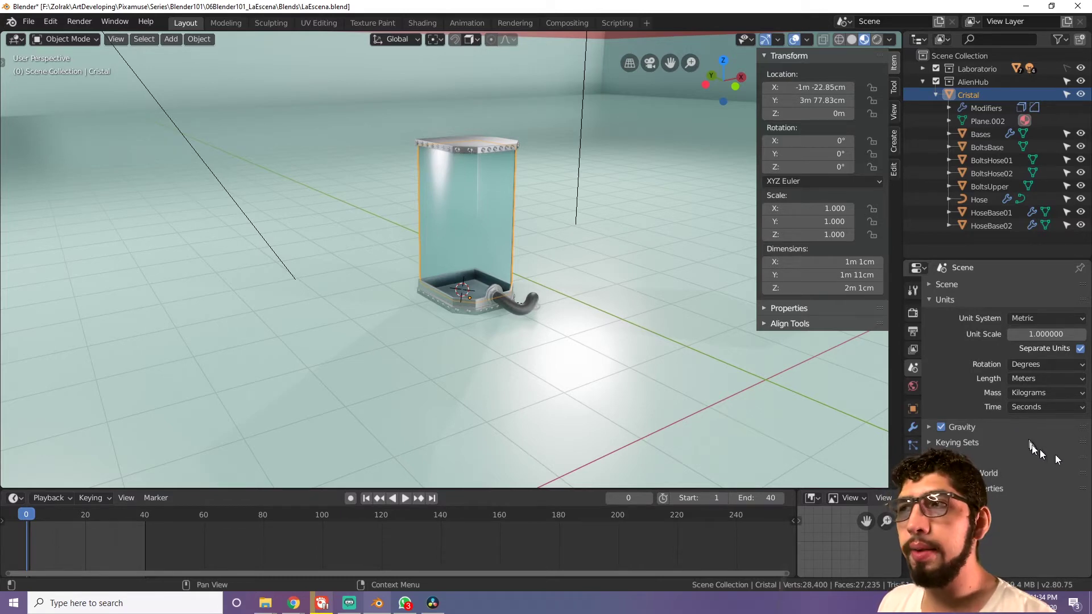
pyautogui.click(952, 58)
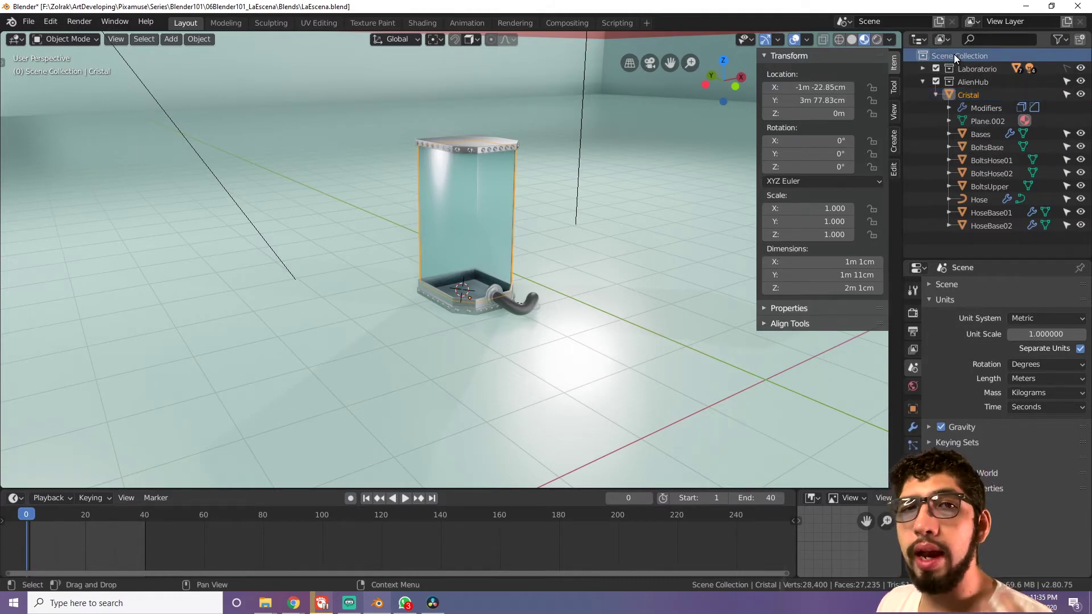
# Step: Add Collection 3, Collection 4 and Collection 5 to the scene
pyautogui.click(1080, 40)
pyautogui.click(922, 84)
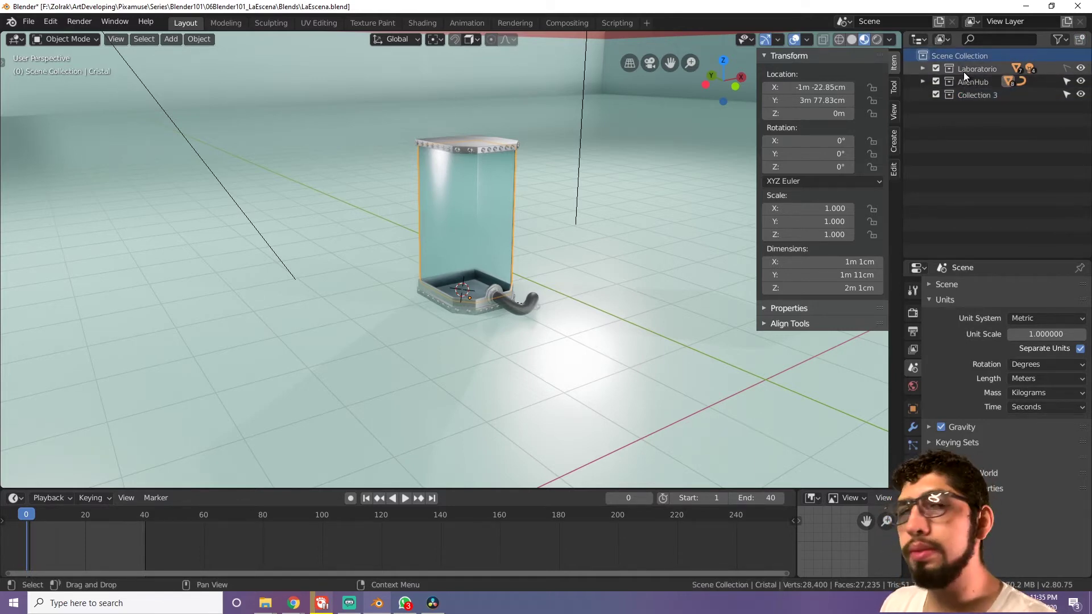
pyautogui.click(1083, 41)
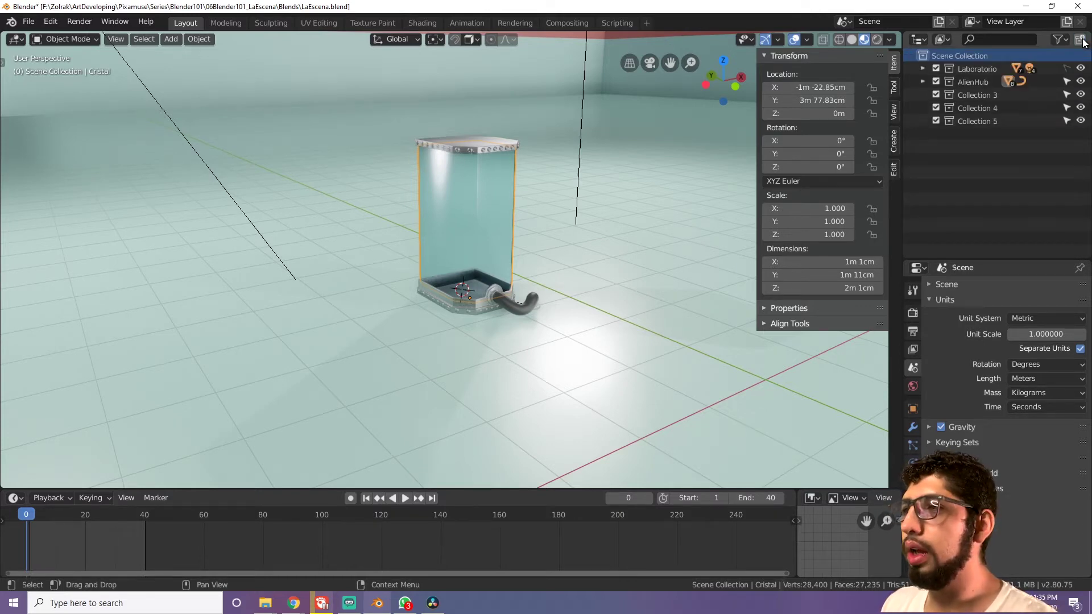
# Step: Add two nested collections inside Collection 4, then bring up Collection 5's options
pyautogui.click(985, 108)
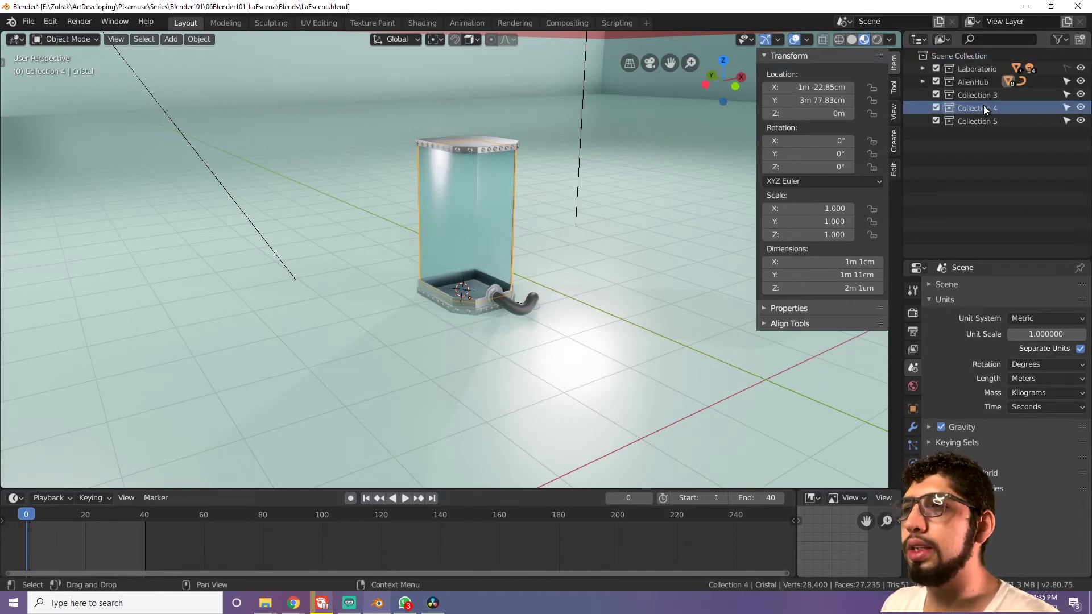
pyautogui.click(1080, 40)
pyautogui.click(1080, 40)
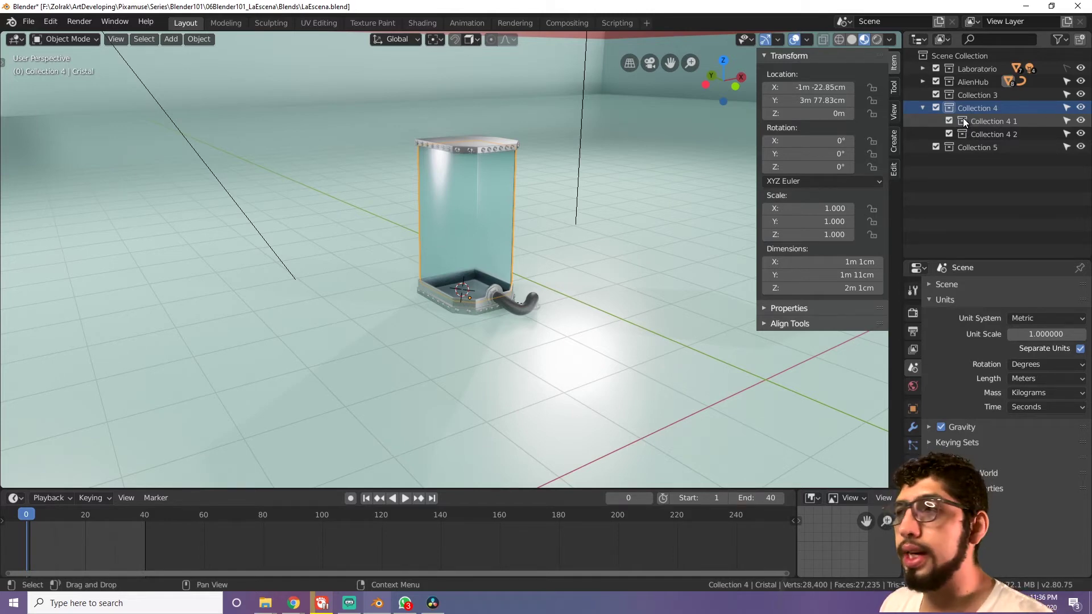
pyautogui.click(961, 146)
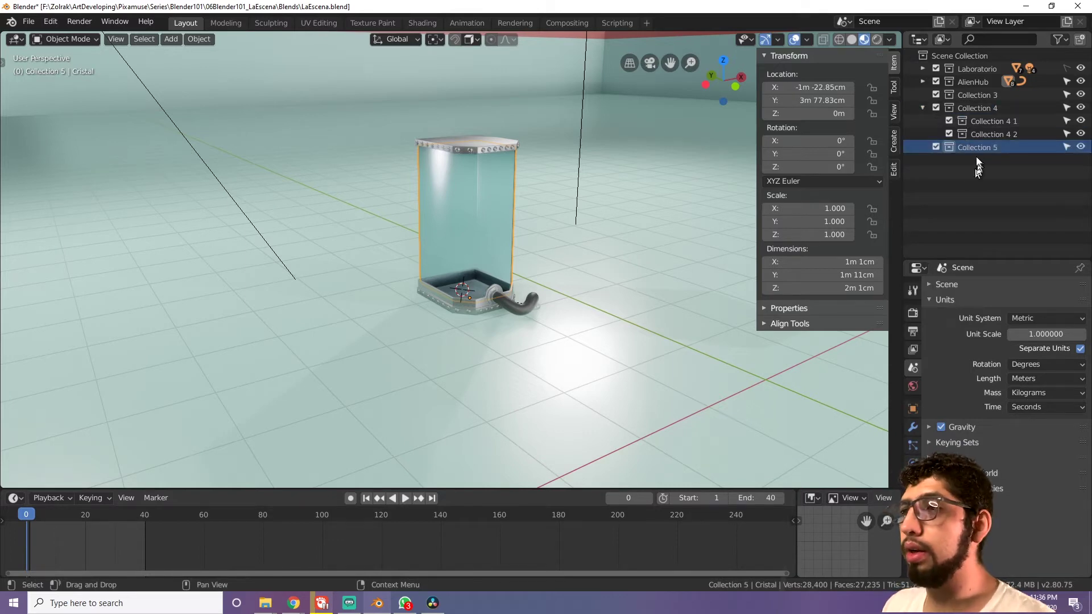
pyautogui.rightClick(975, 147)
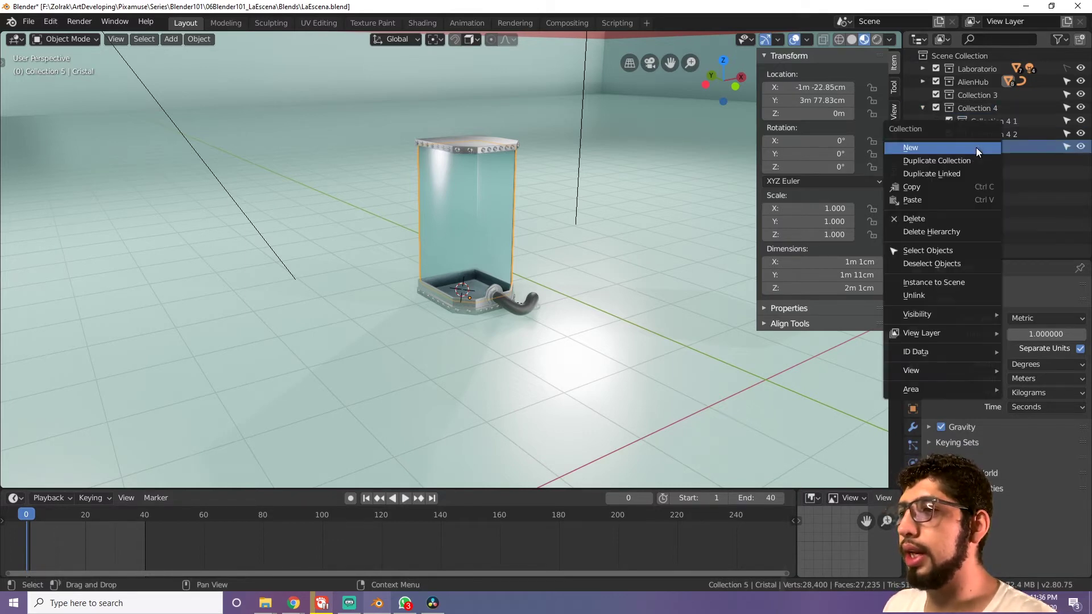
# Step: Delete Collection 5, and delete Collection 4 while keeping its children
pyautogui.click(920, 219)
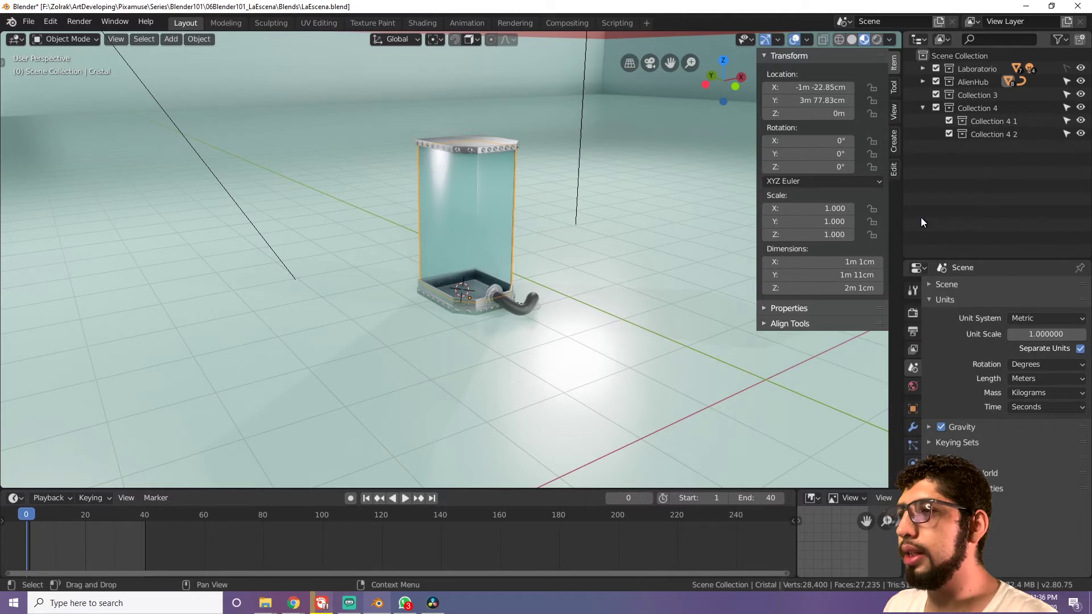
pyautogui.rightClick(964, 107)
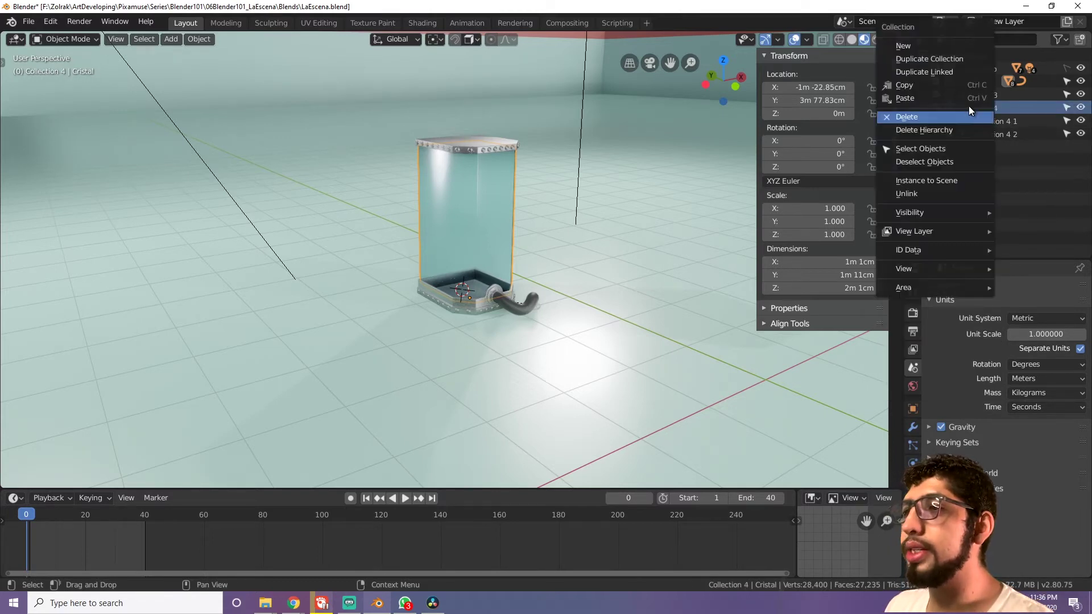
pyautogui.click(952, 117)
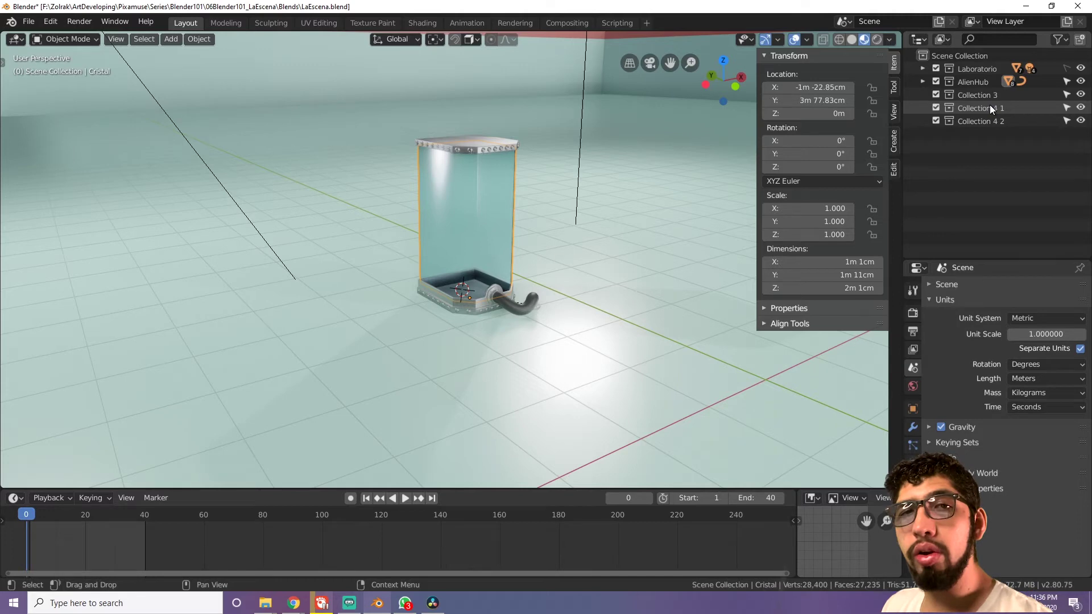
# Step: Delete the leftover nested collections, then expand and activate AlienHub
pyautogui.click(986, 107)
pyautogui.rightClick(986, 107)
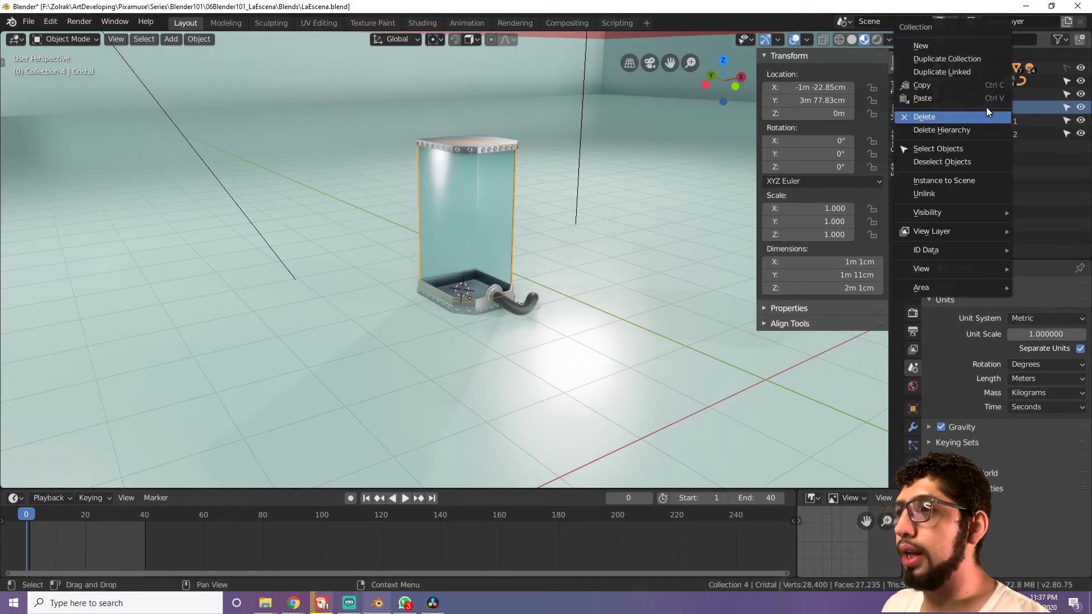
pyautogui.click(950, 131)
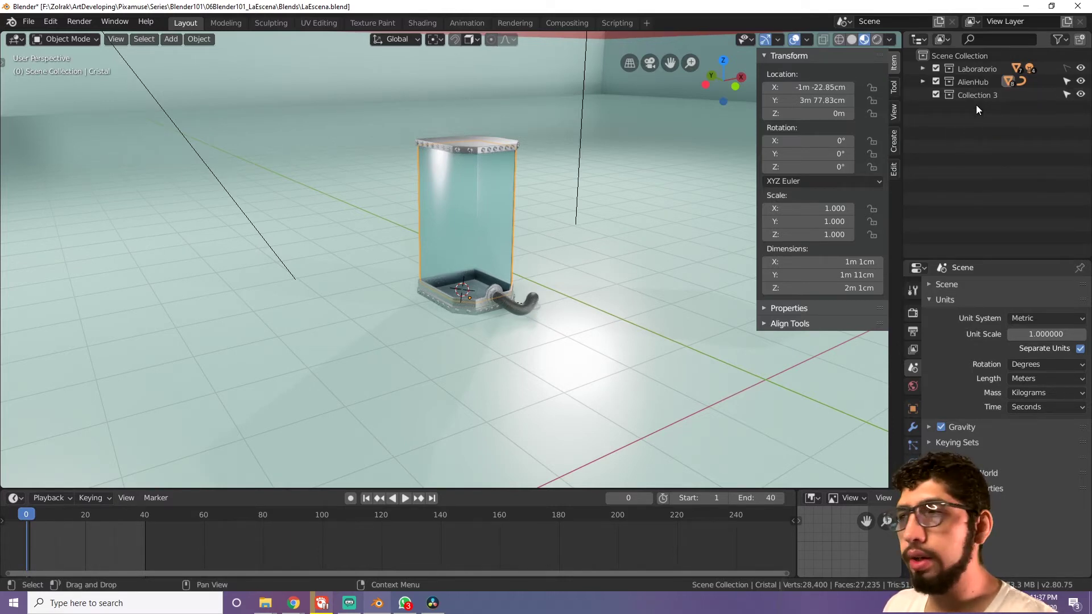
pyautogui.click(923, 82)
pyautogui.click(960, 83)
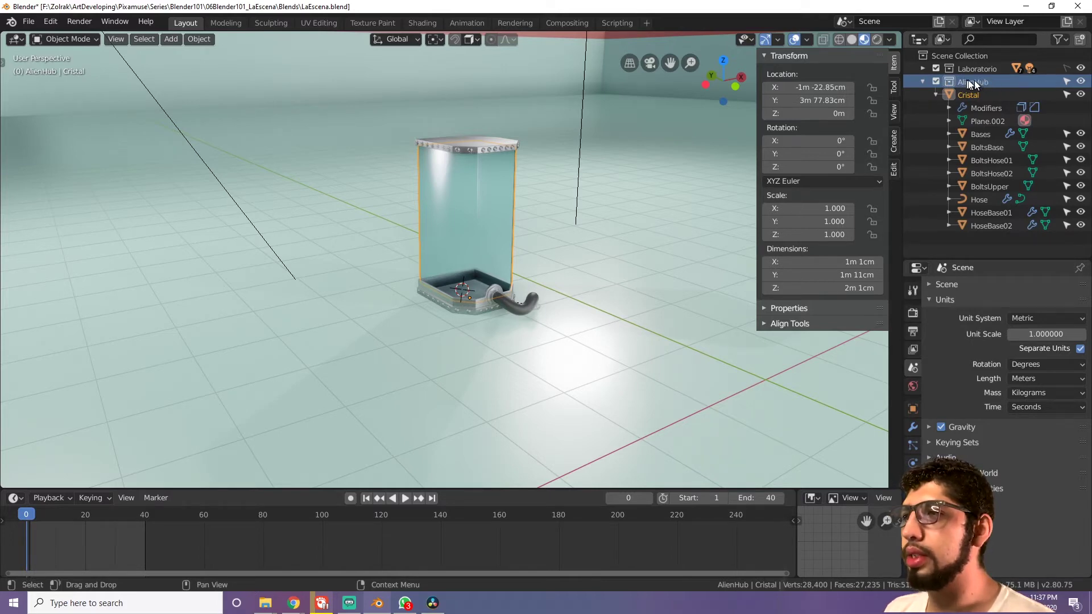
# Step: Add an AlienHub 1 collection inside AlienHub and drag Cristal into it
pyautogui.click(1080, 38)
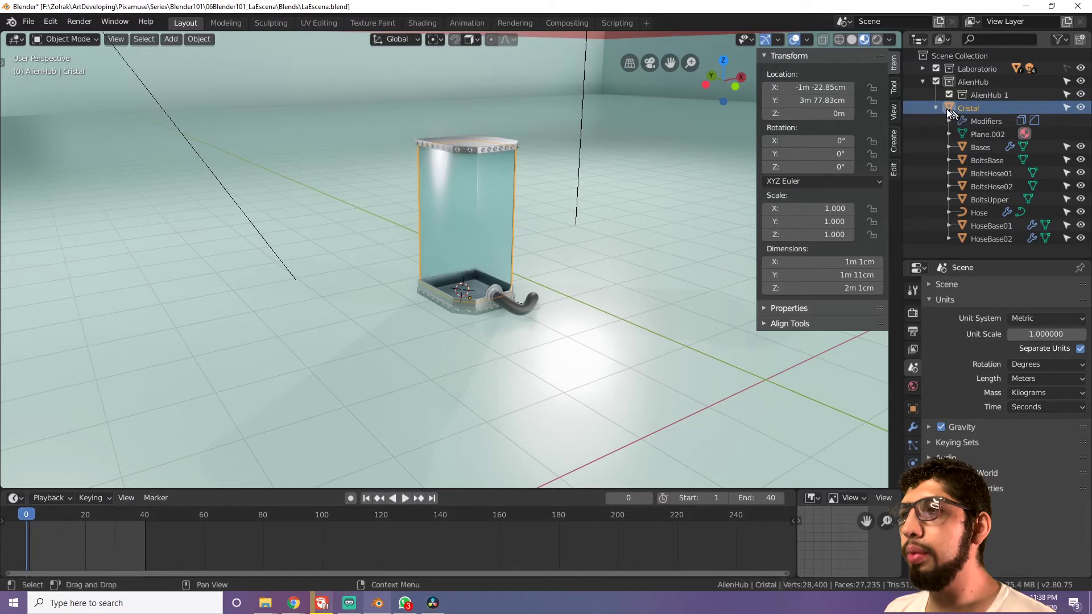
pyautogui.click(934, 107)
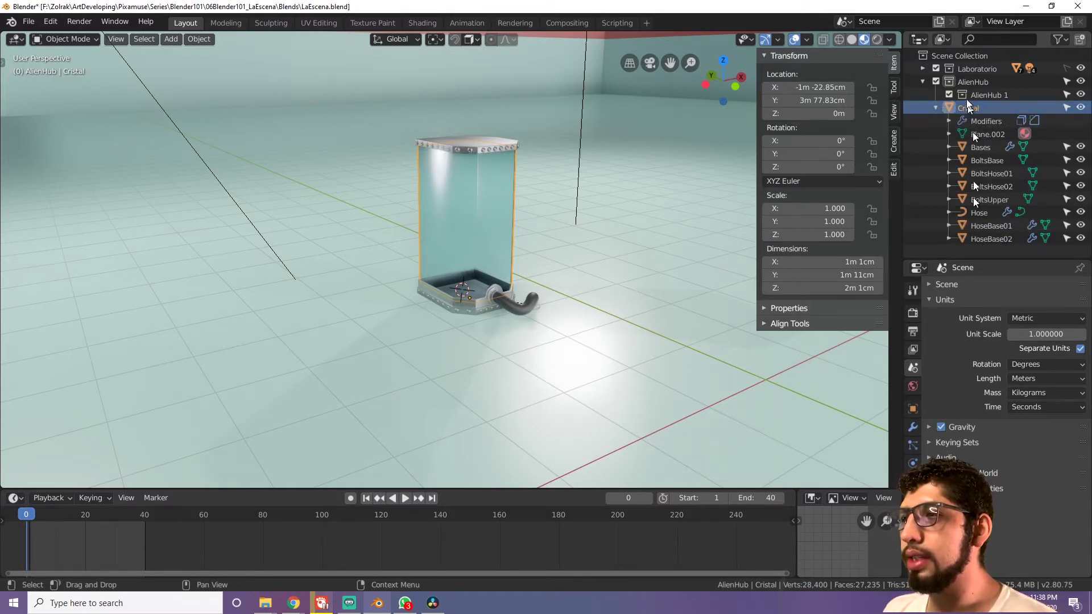
pyautogui.moveTo(943, 108); pyautogui.dragTo(973, 91)
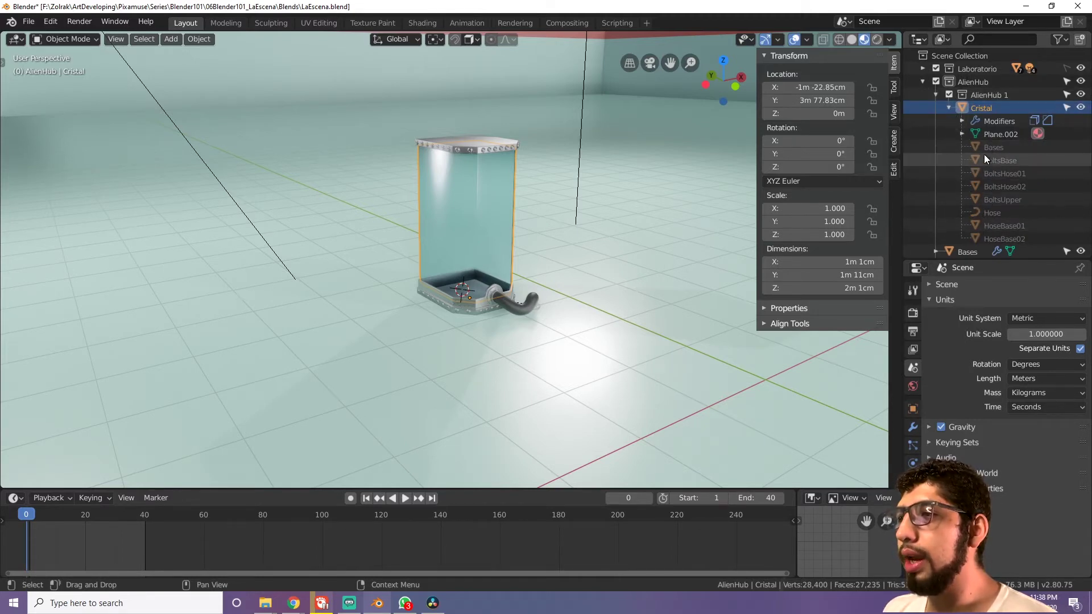
# Step: Browse Cristal's parts, activate AlienHub 1, and select Cristal with its children listed
pyautogui.click(992, 160)
pyautogui.scroll(-4, 990, 176)
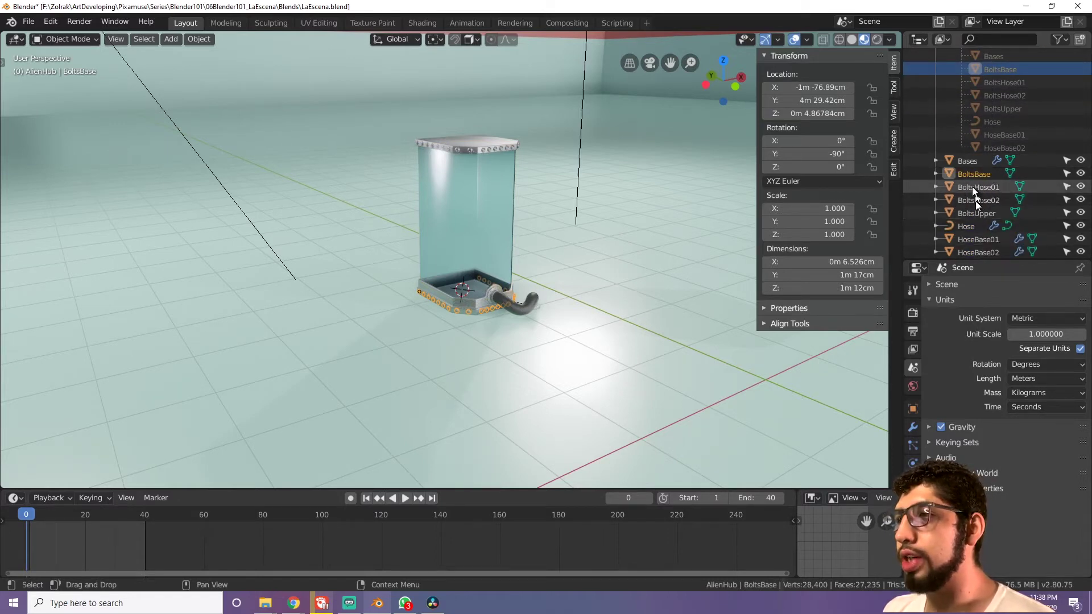
pyautogui.scroll(2, 973, 194)
pyautogui.scroll(2, 972, 187)
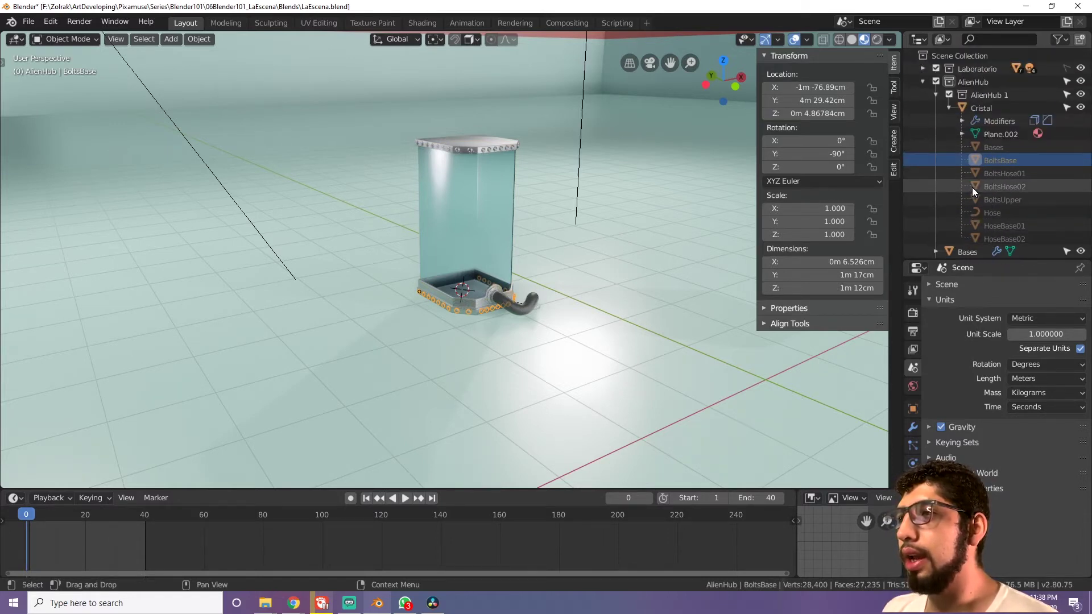
pyautogui.click(961, 96)
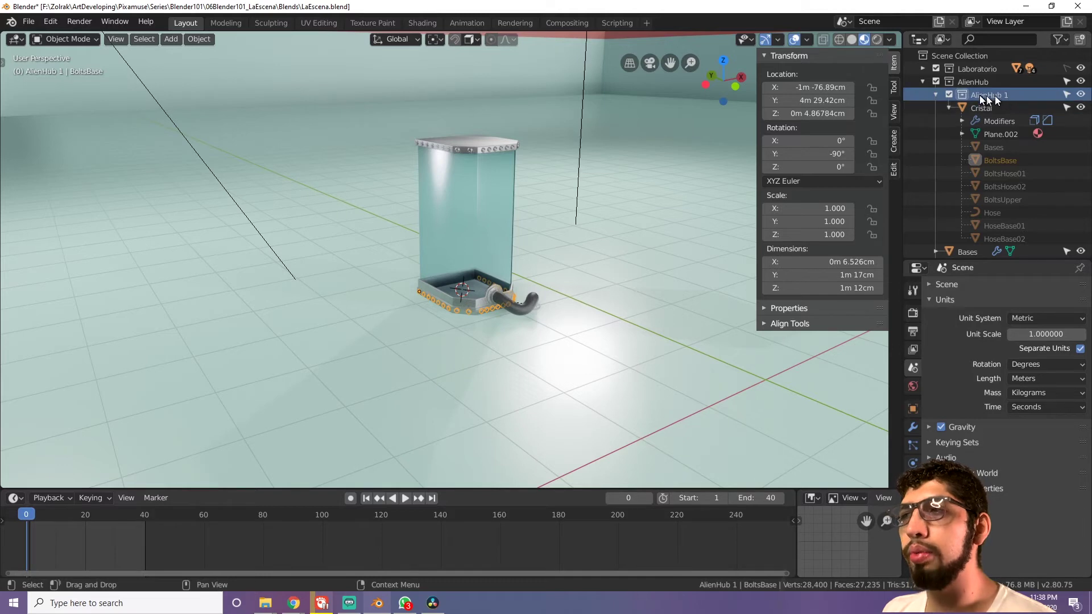
pyautogui.click(951, 108)
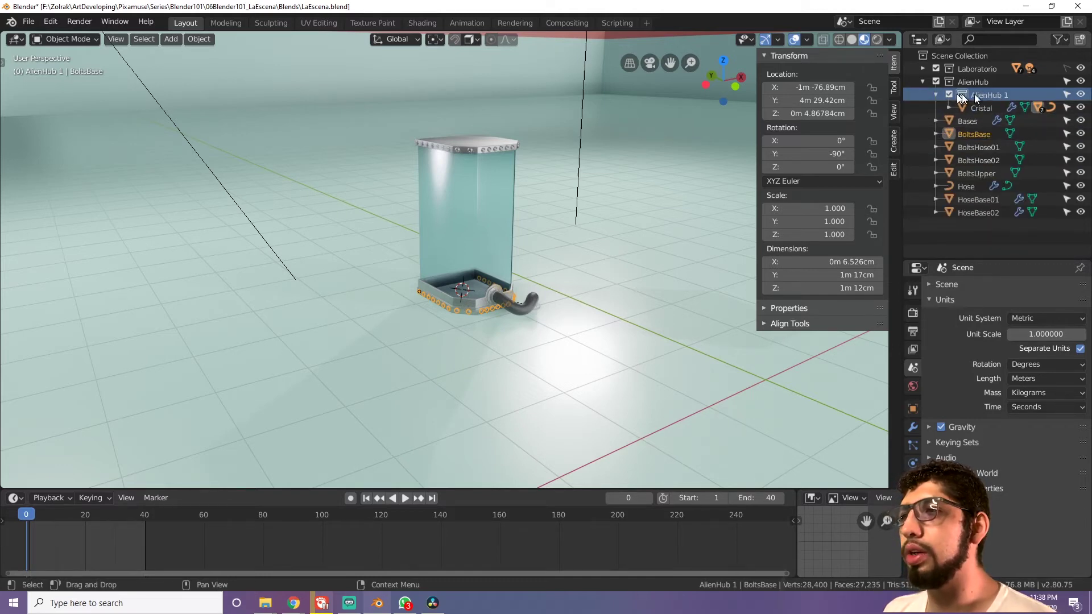
pyautogui.click(951, 108)
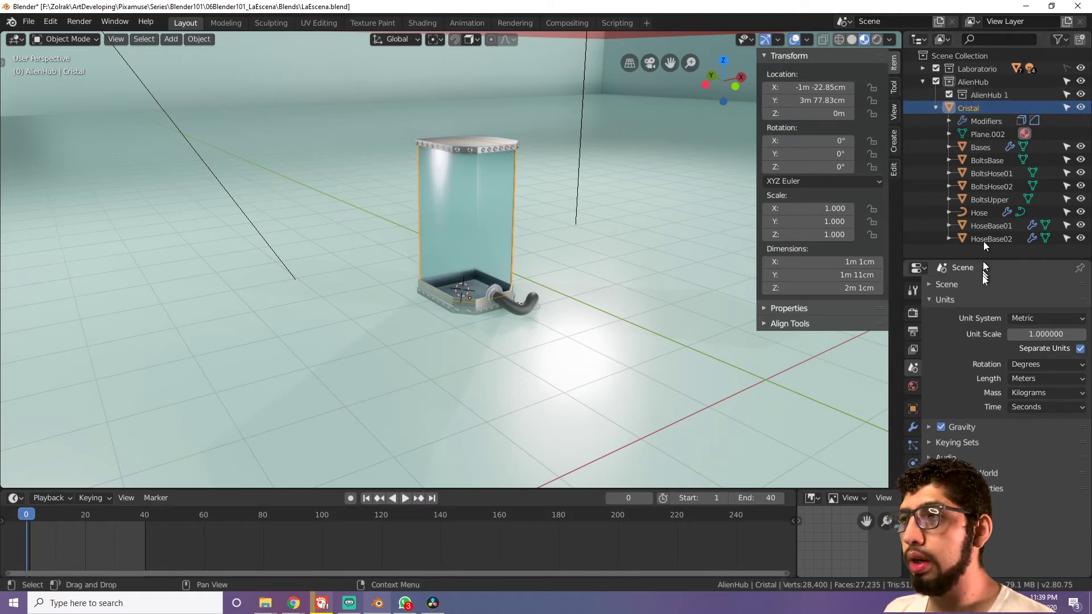
# Step: Box-select Cristal's parts and move them to AlienHub 1, then to Scene Collection
pyautogui.moveTo(977, 249); pyautogui.dragTo(966, 116)
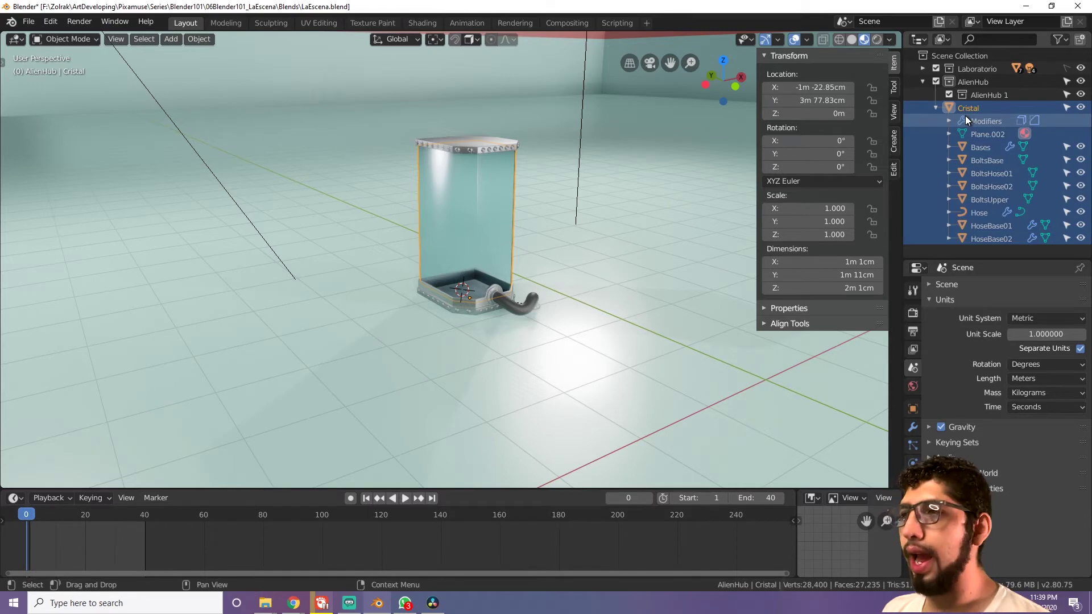
pyautogui.press('m')
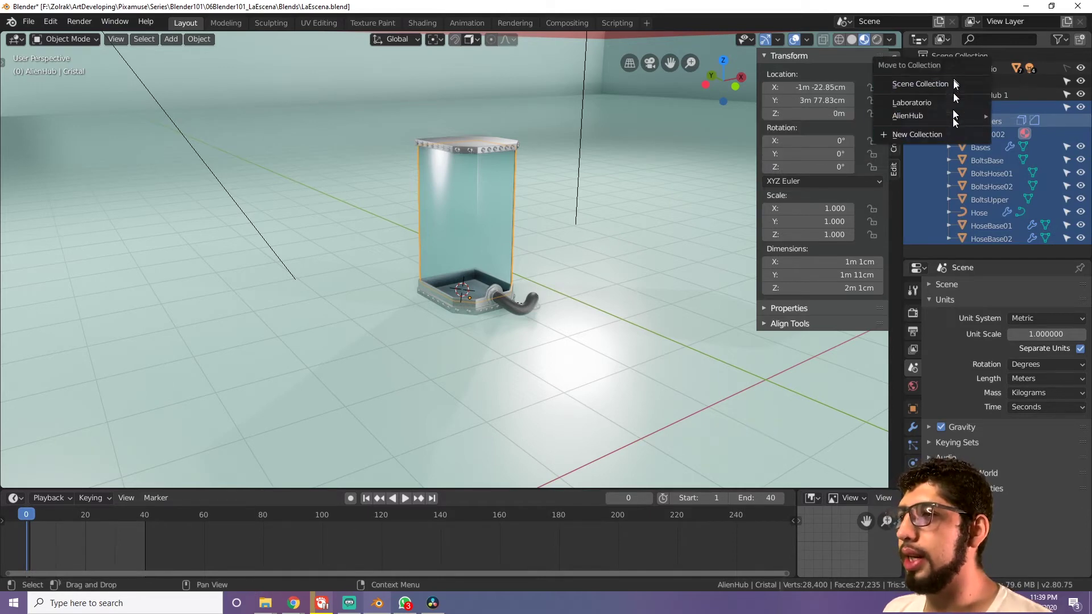
pyautogui.moveTo(907, 116)
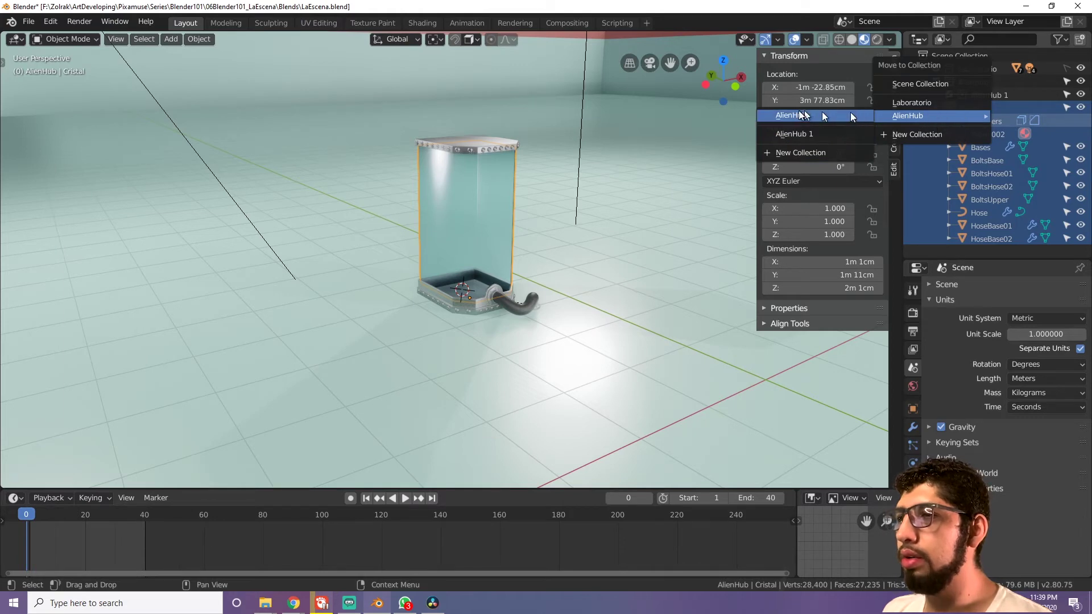
pyautogui.click(794, 134)
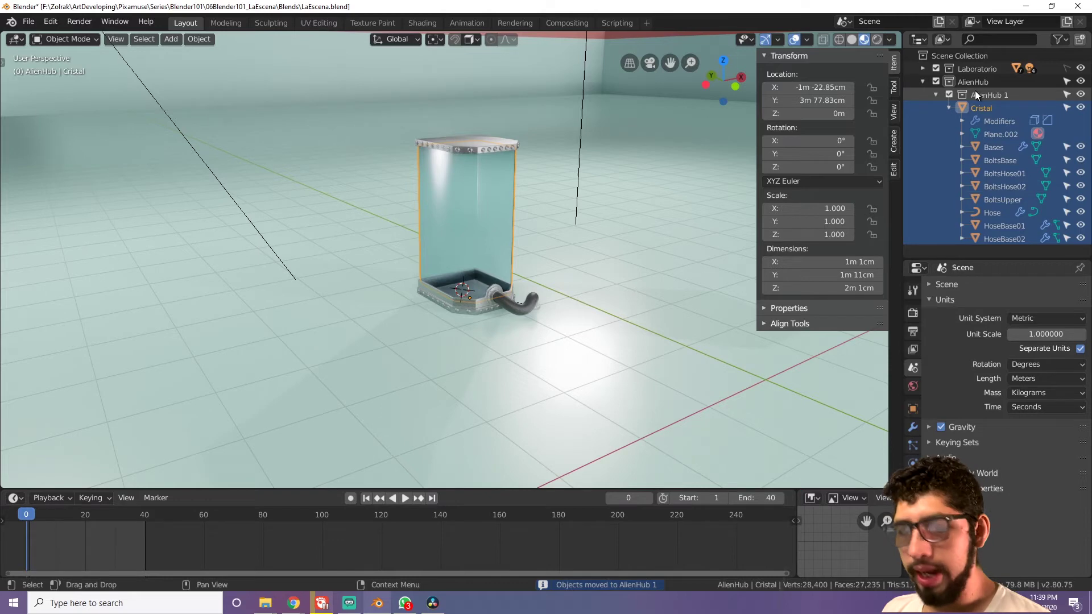
pyautogui.press('m')
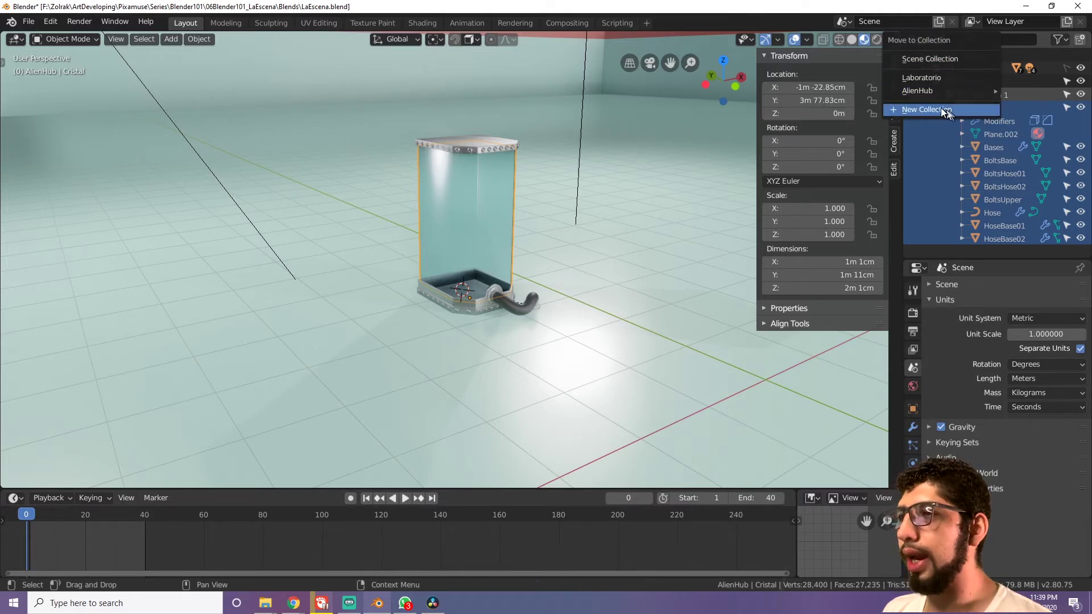
pyautogui.moveTo(916, 90)
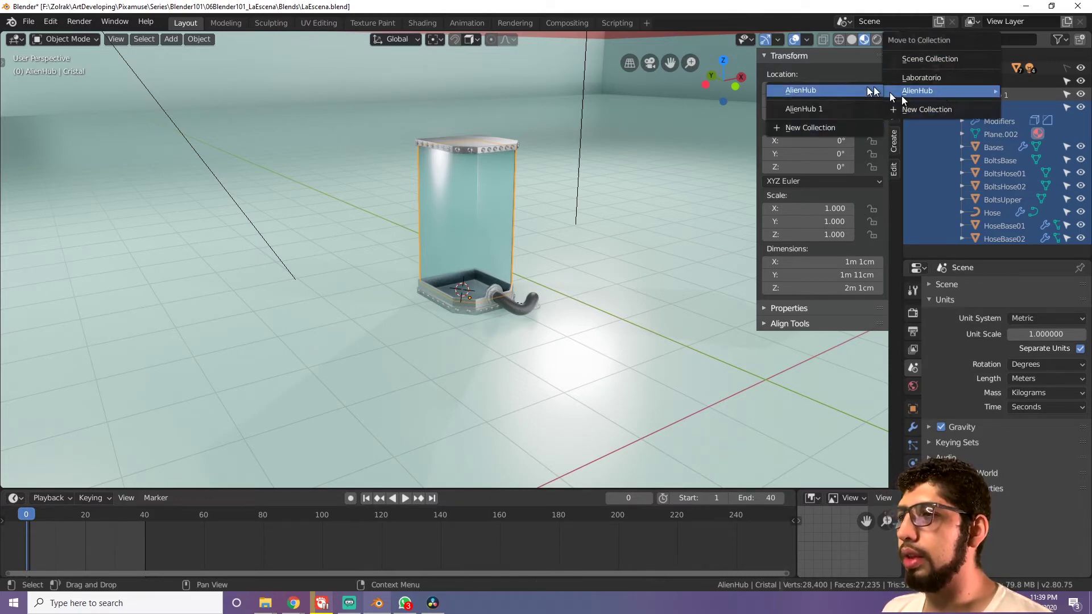
pyautogui.click(938, 59)
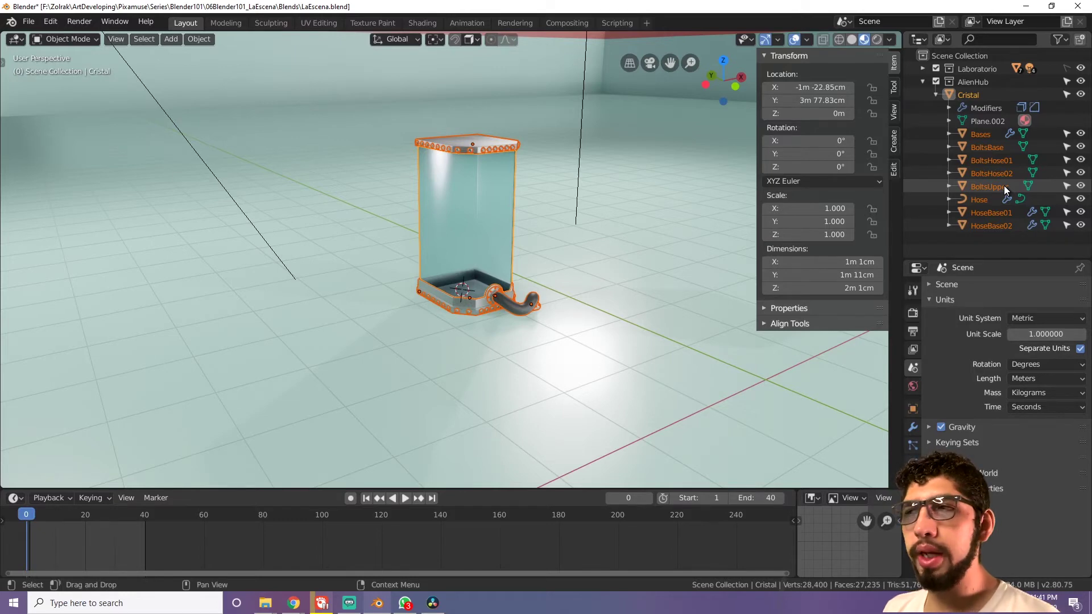
pyautogui.click(984, 226)
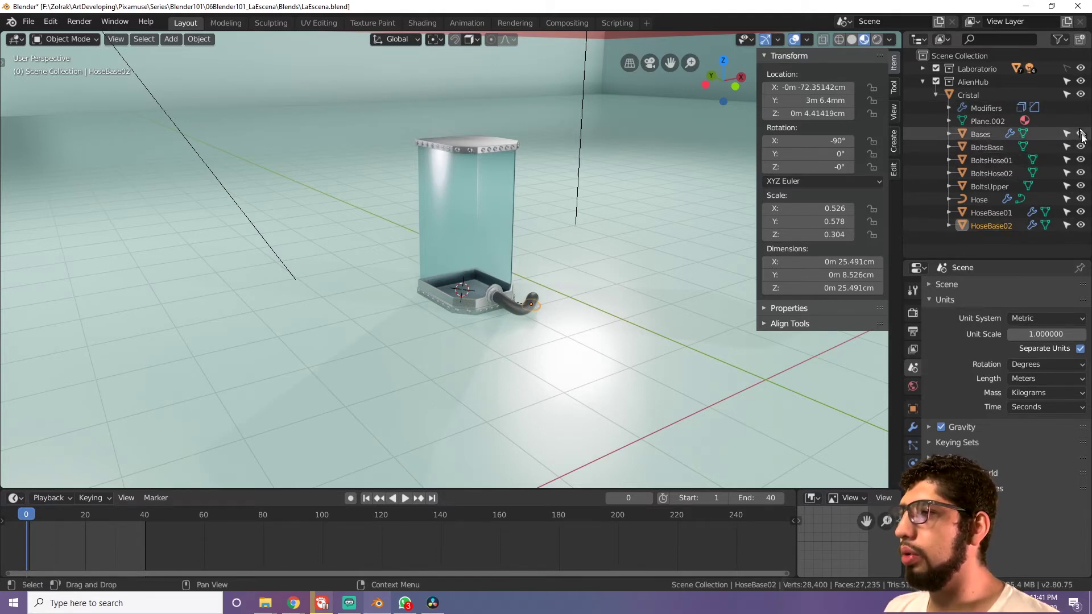
pyautogui.click(1059, 40)
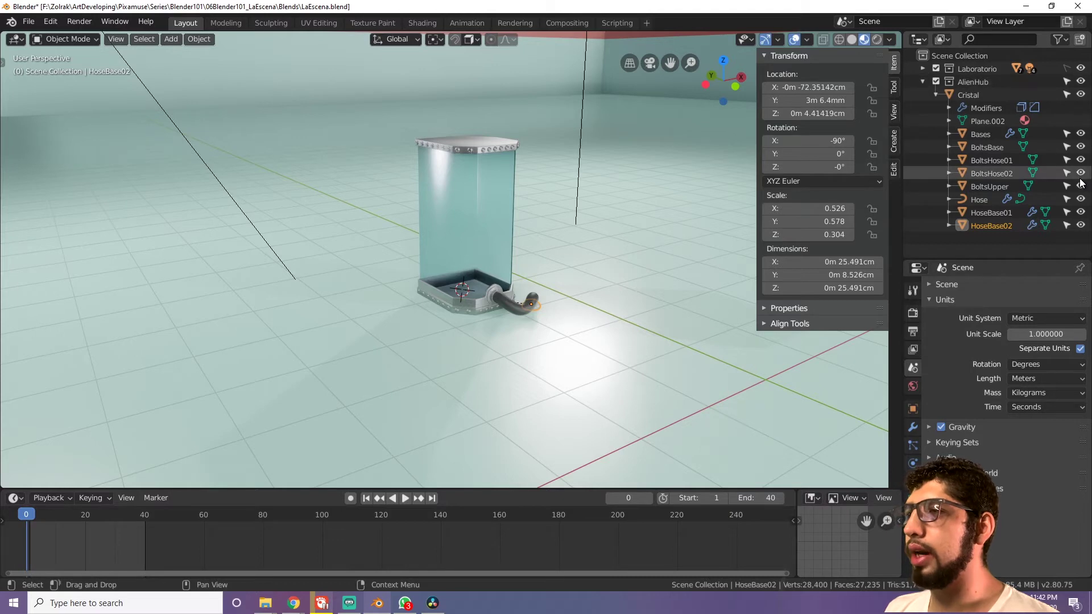
pyautogui.click(1081, 135)
pyautogui.click(1081, 136)
pyautogui.click(1081, 135)
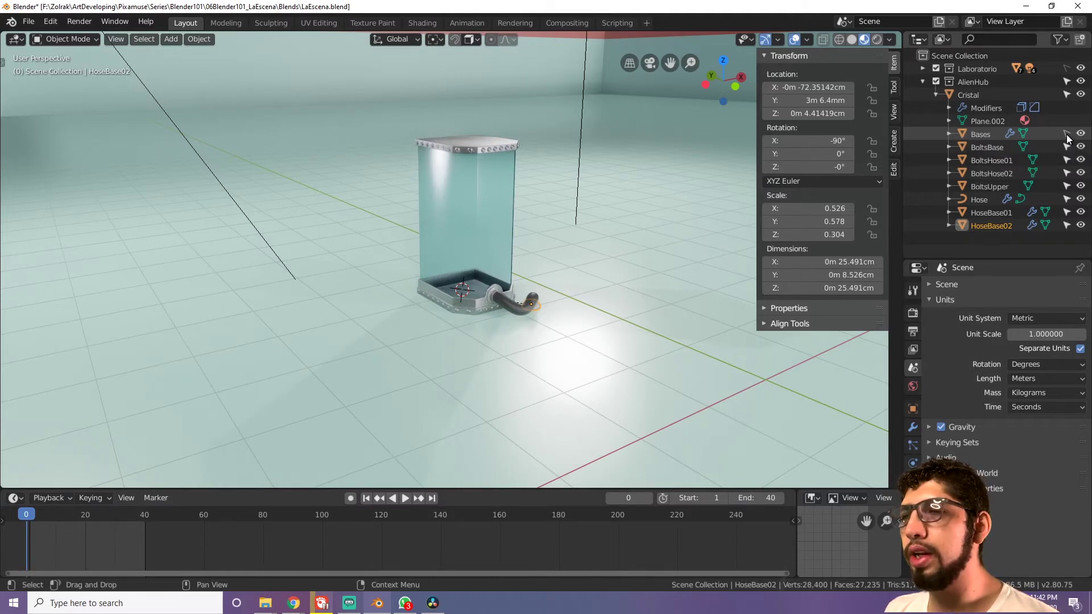
pyautogui.click(1068, 96)
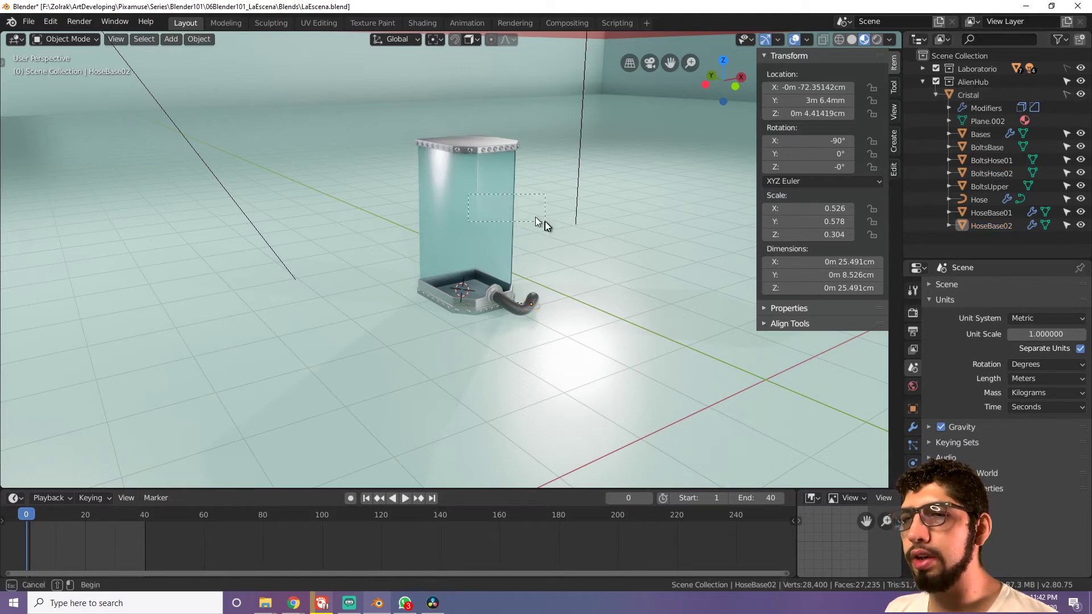
pyautogui.click(473, 244)
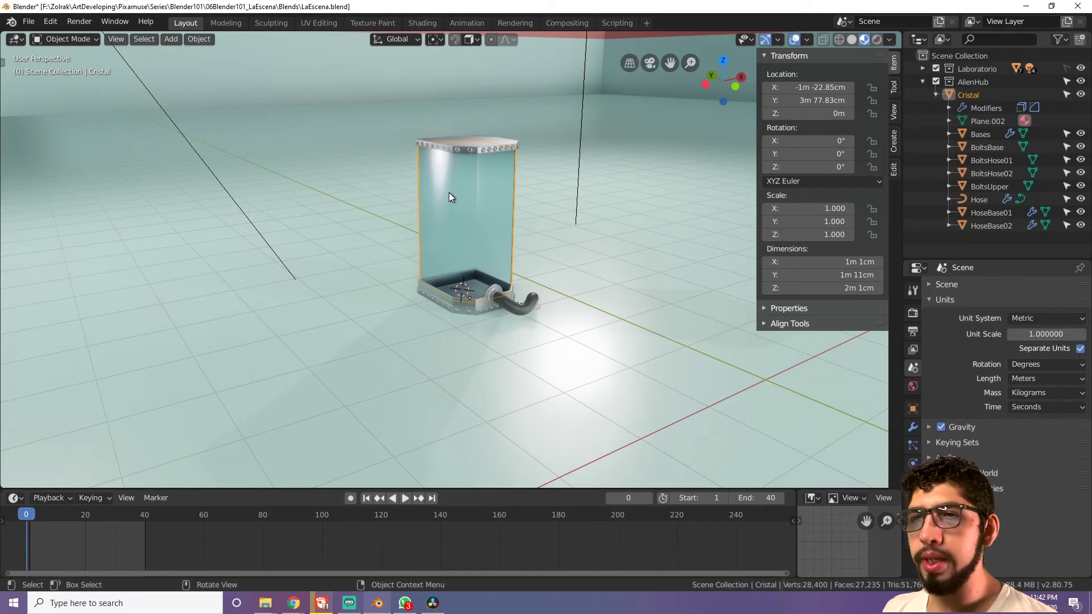
pyautogui.press('h')
pyautogui.click(470, 282)
pyautogui.press('h')
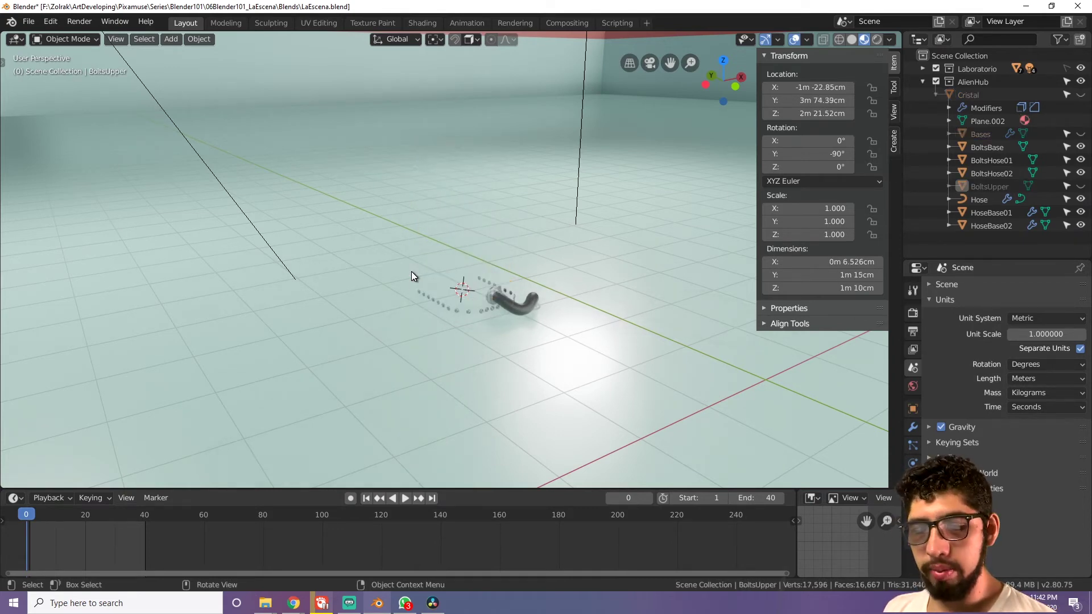
pyautogui.hotkey('alt', 'h')
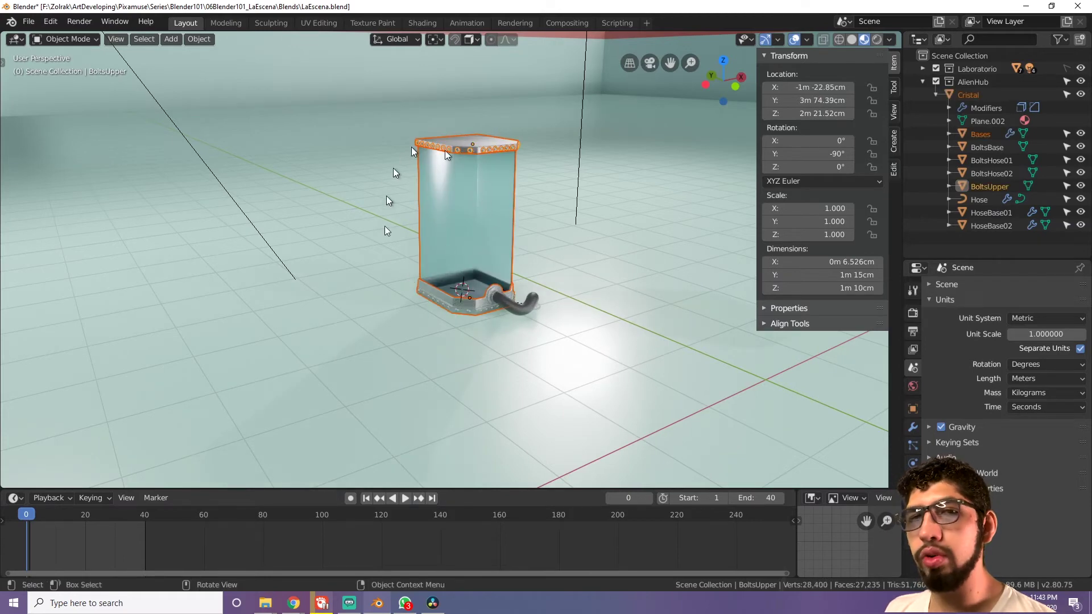
pyautogui.click(466, 207)
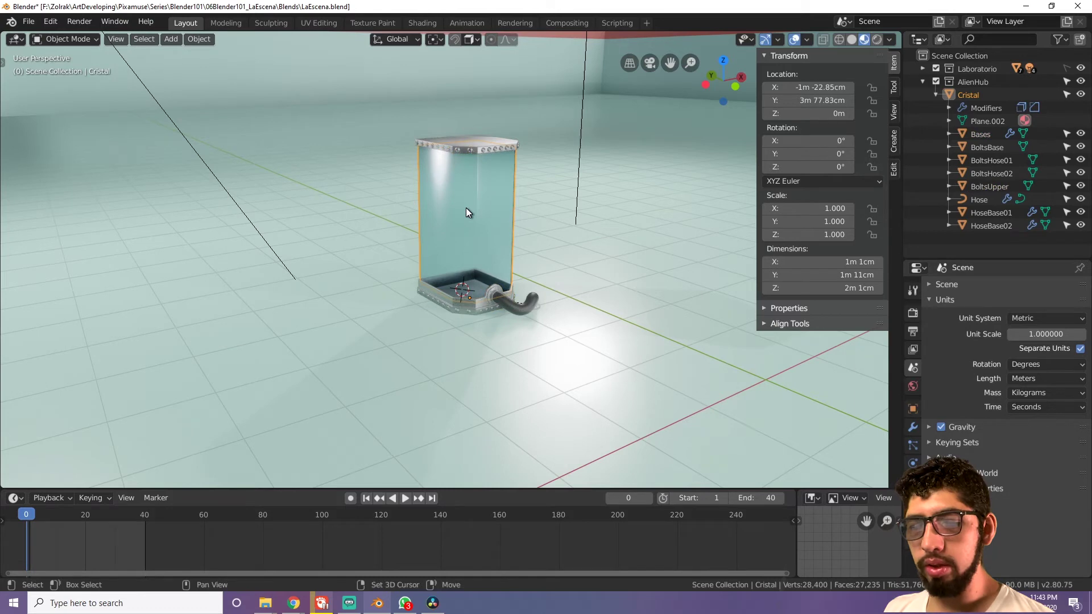
pyautogui.hotkey('shift', 'h')
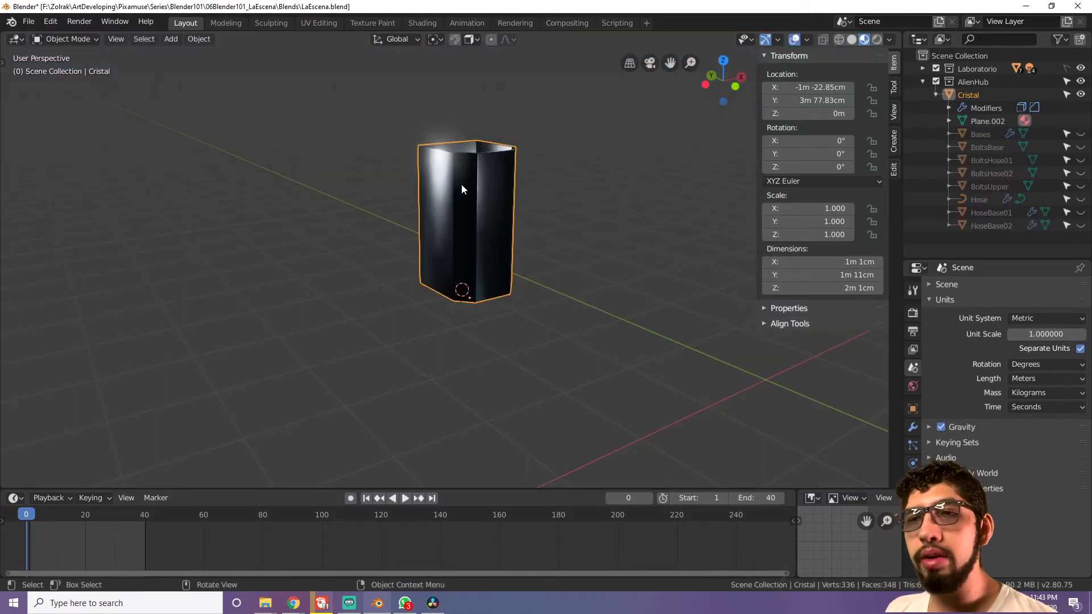
pyautogui.hotkey('alt', 'h')
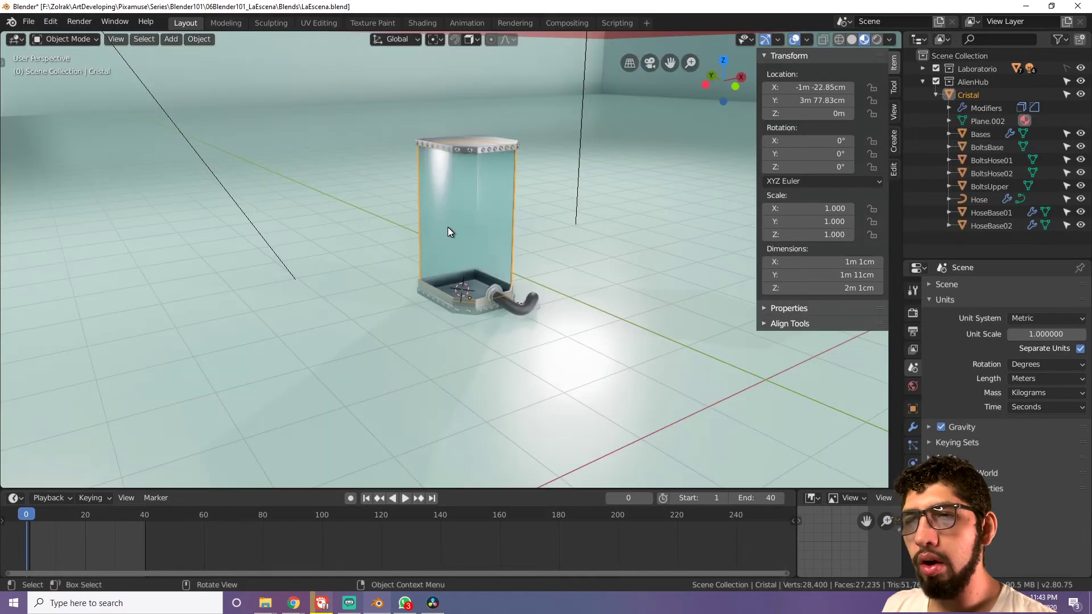
pyautogui.press('KP_Divide')
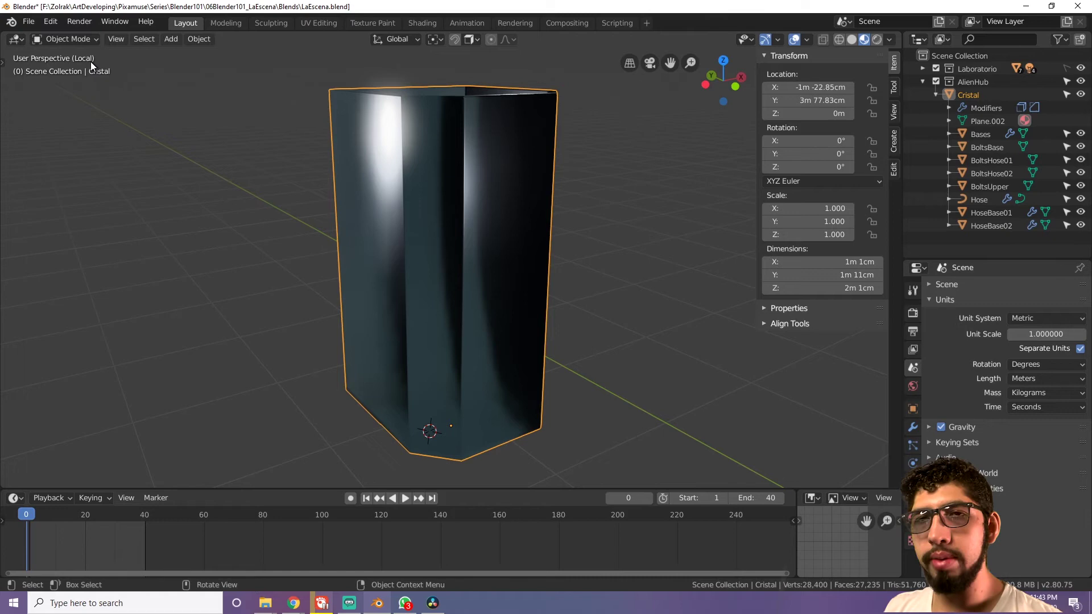
pyautogui.press('KP_Divide')
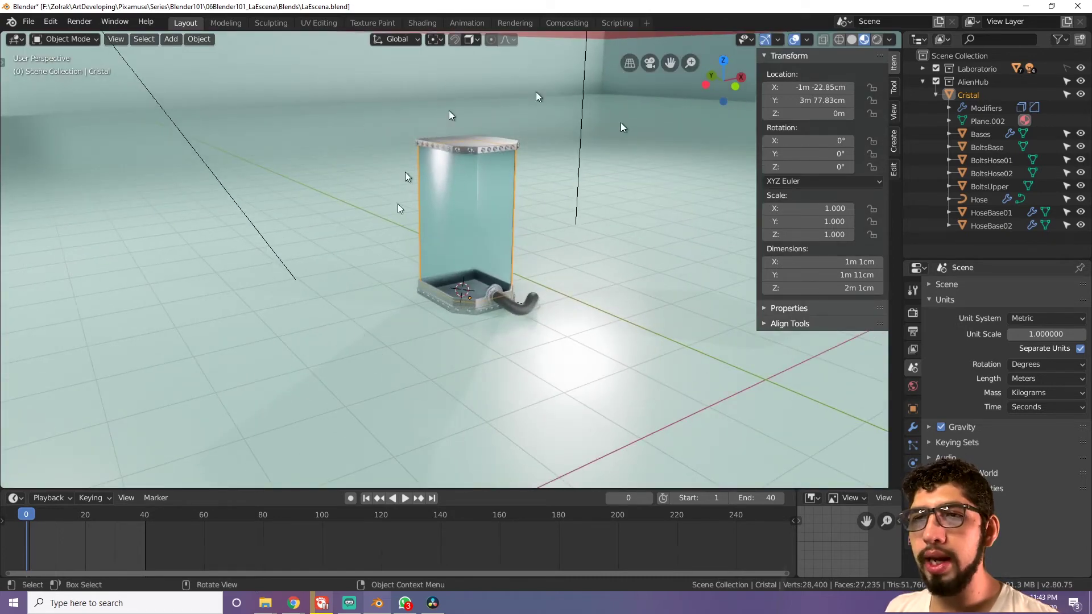
pyautogui.click(446, 297)
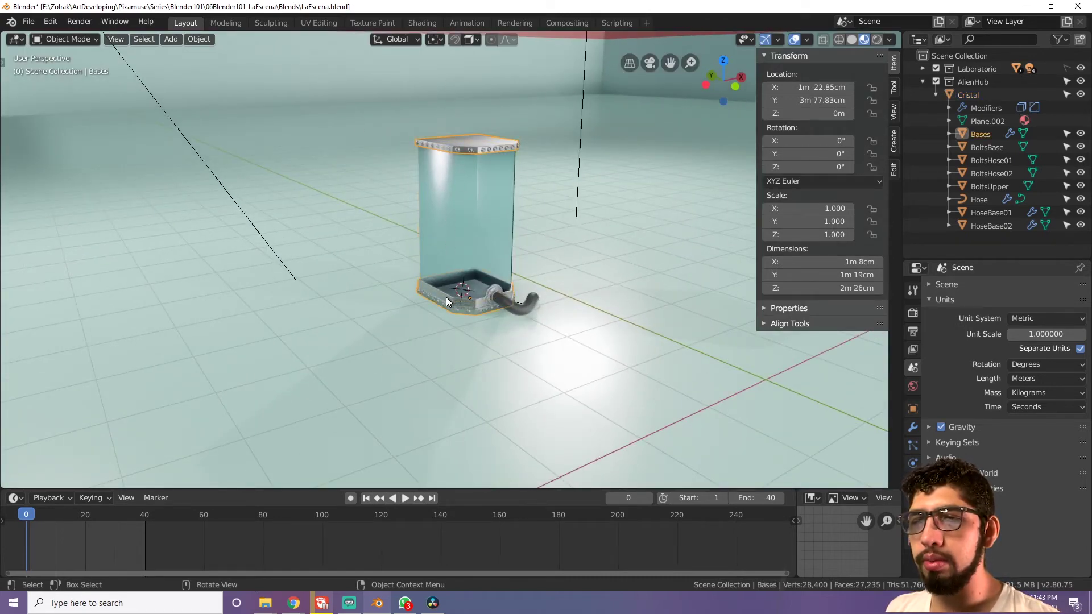
pyautogui.press('KP_Divide')
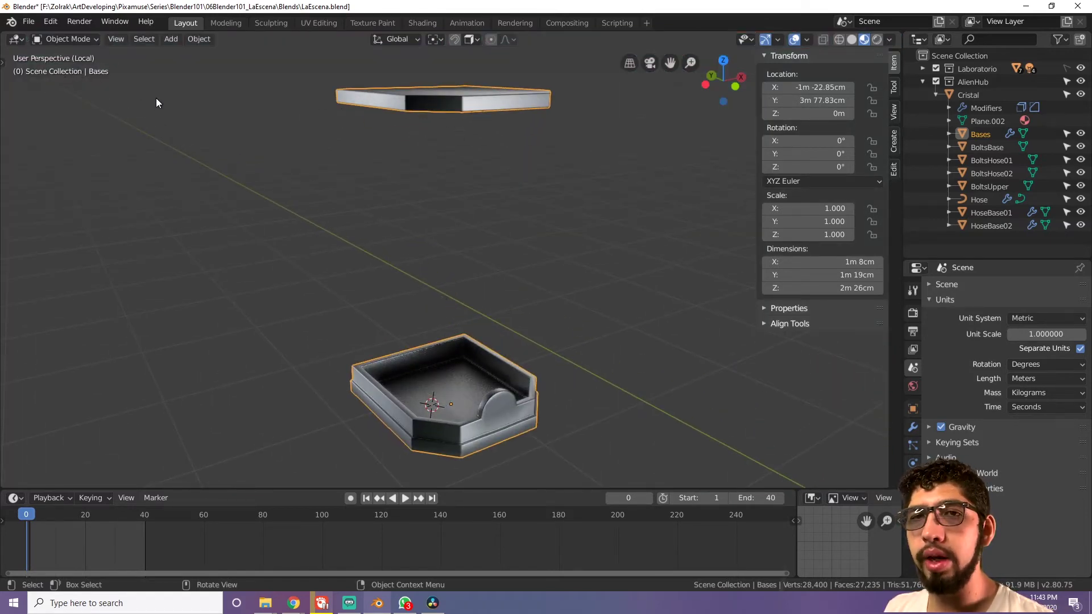
pyautogui.press('KP_Divide')
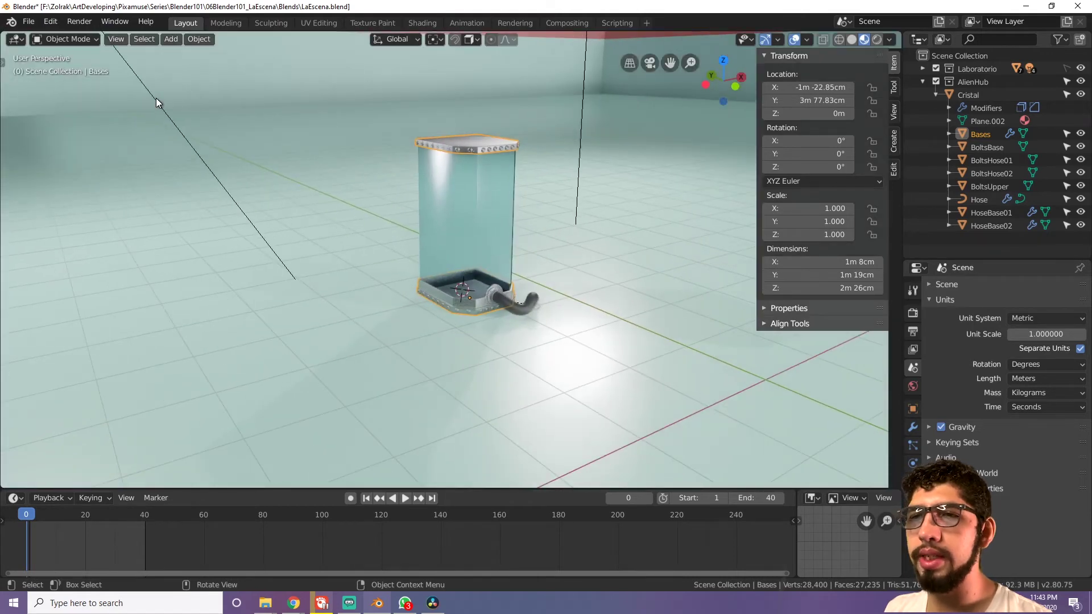
pyautogui.click(746, 39)
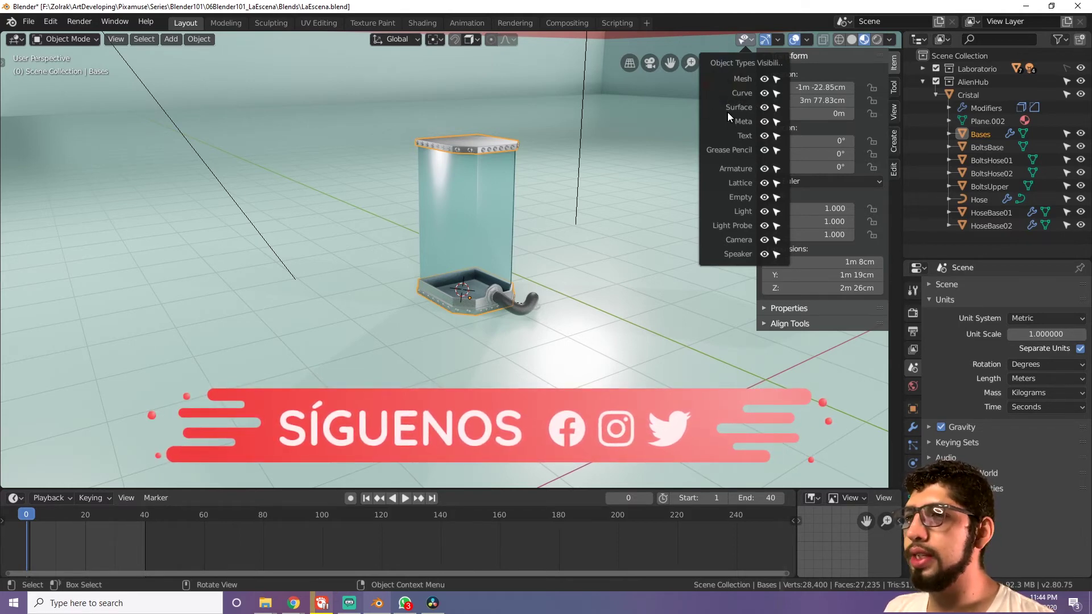
pyautogui.click(764, 78)
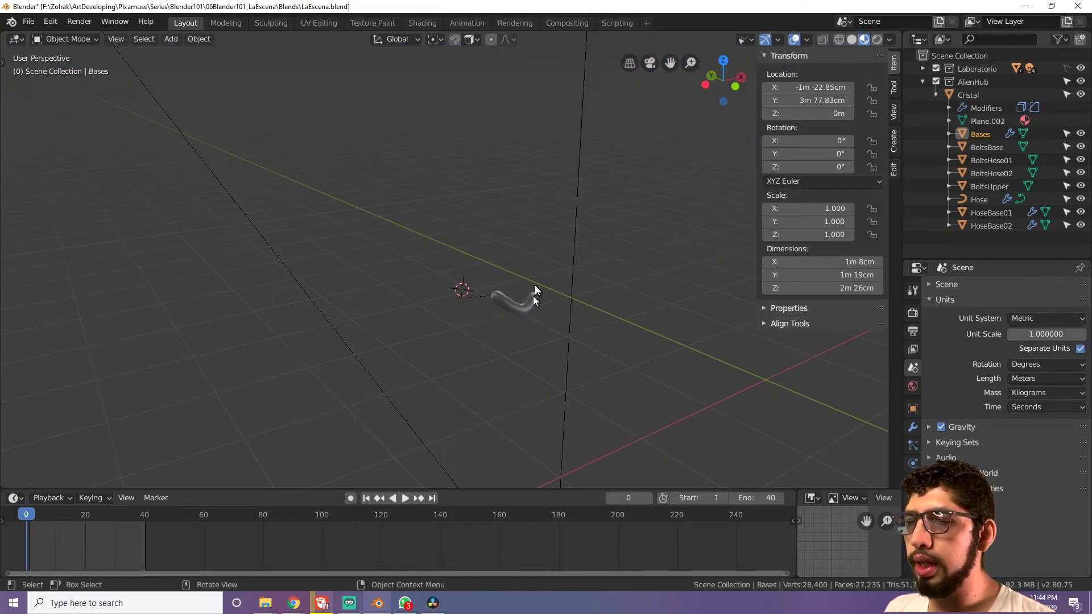
pyautogui.click(746, 39)
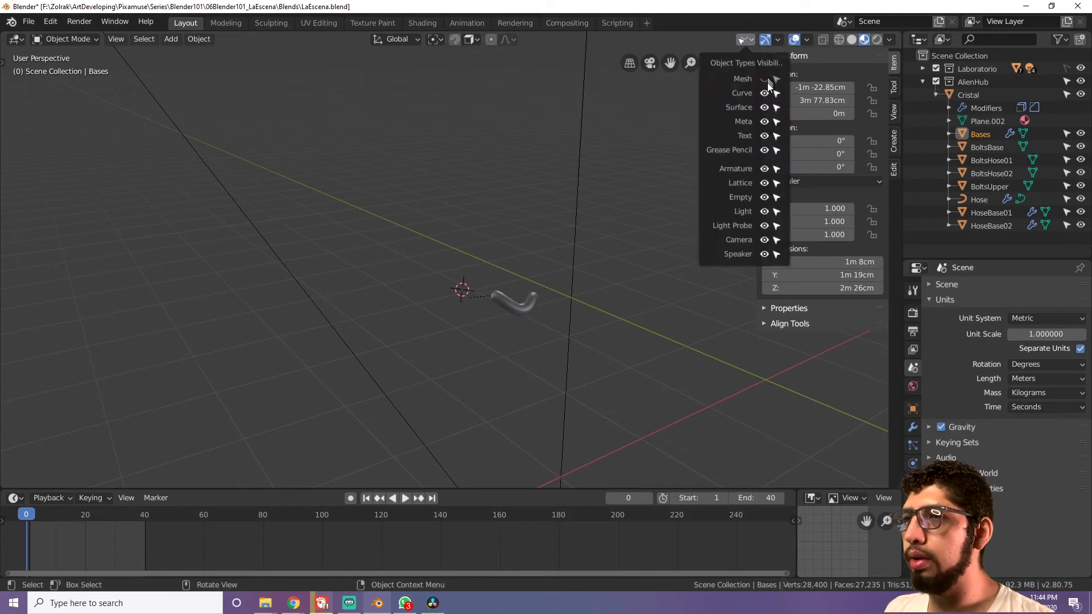
pyautogui.click(765, 80)
pyautogui.click(765, 94)
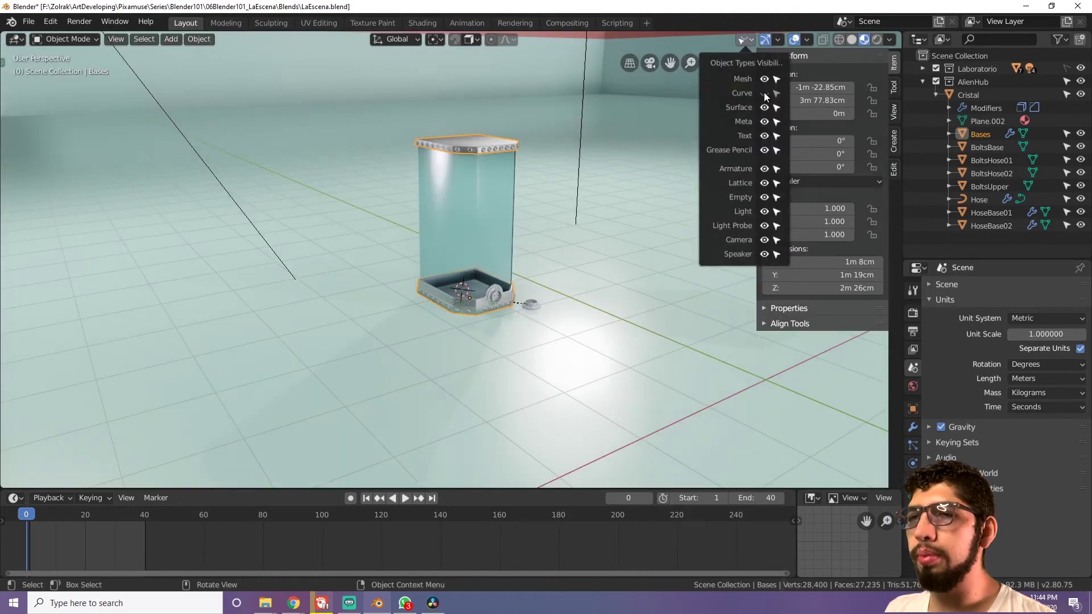
pyautogui.click(765, 93)
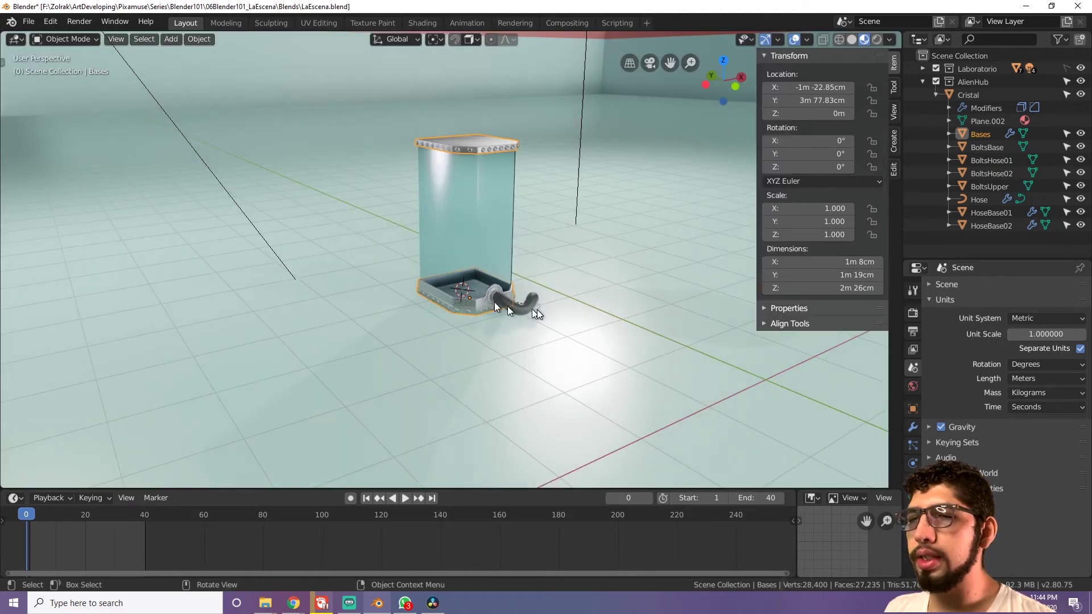
pyautogui.click(555, 144)
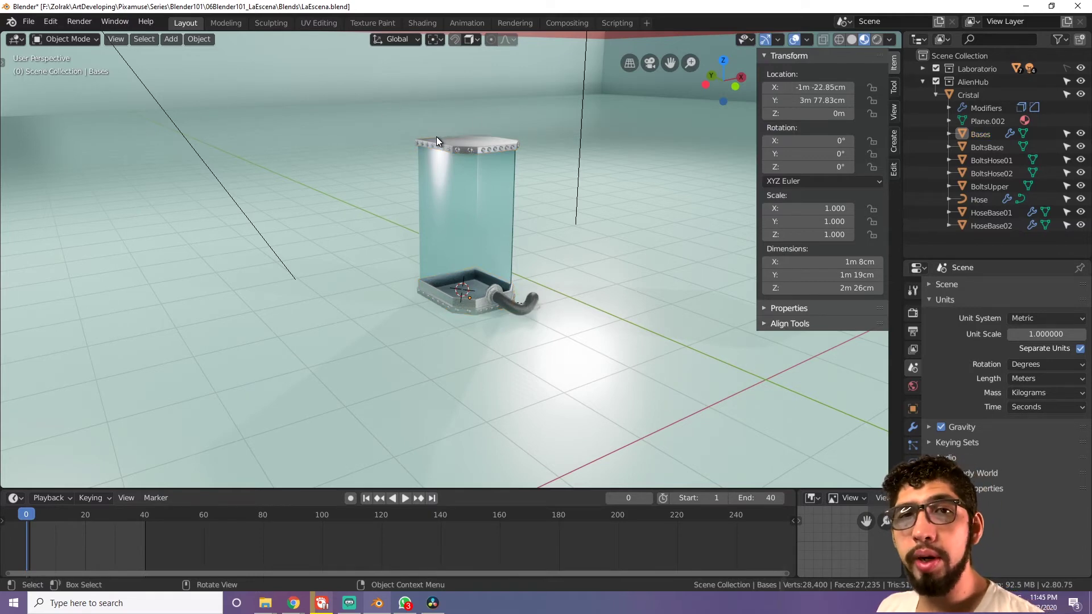
pyautogui.scroll(-5, 476, 145)
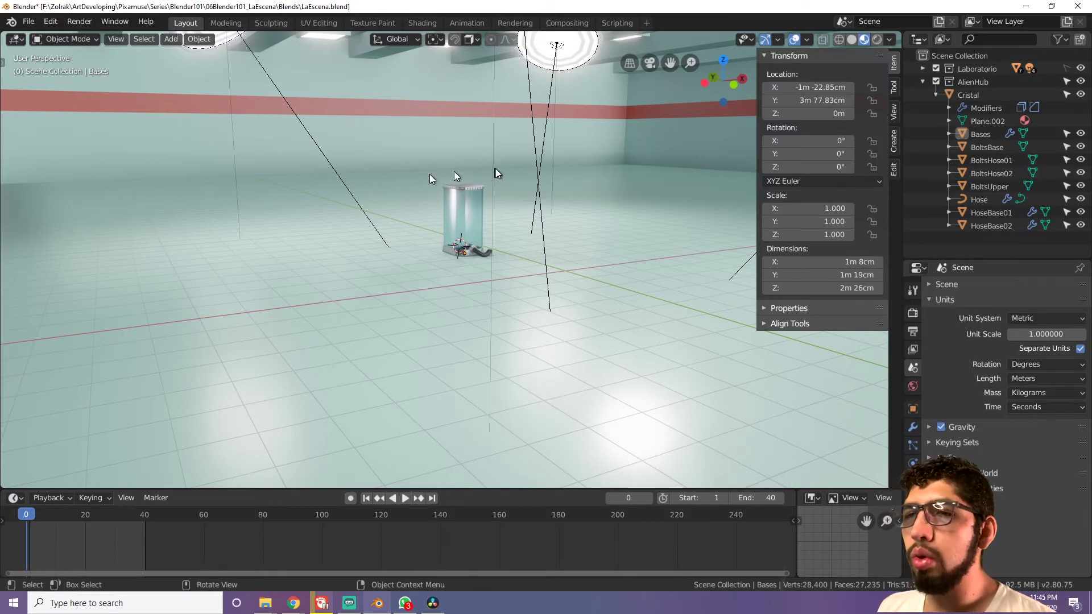
# Step: Turn off all viewport overlays and orbit from the ceiling lights back down to the tank
pyautogui.scroll(4, 429, 174)
pyautogui.scroll(1, 492, 172)
pyautogui.scroll(1, 462, 231)
pyautogui.scroll(1, 458, 238)
pyautogui.scroll(1, 484, 212)
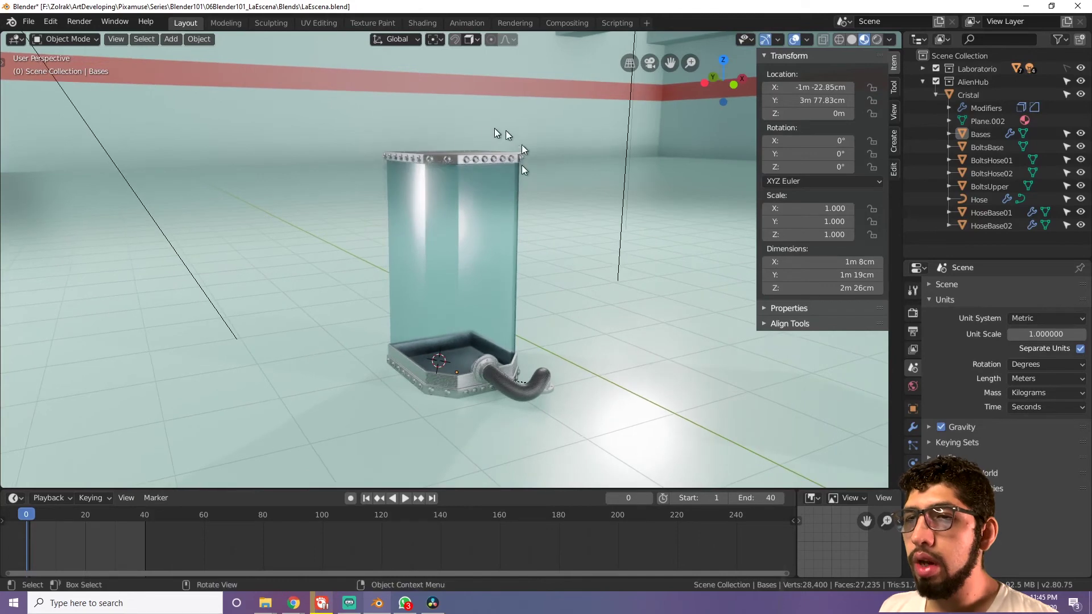
pyautogui.click(790, 40)
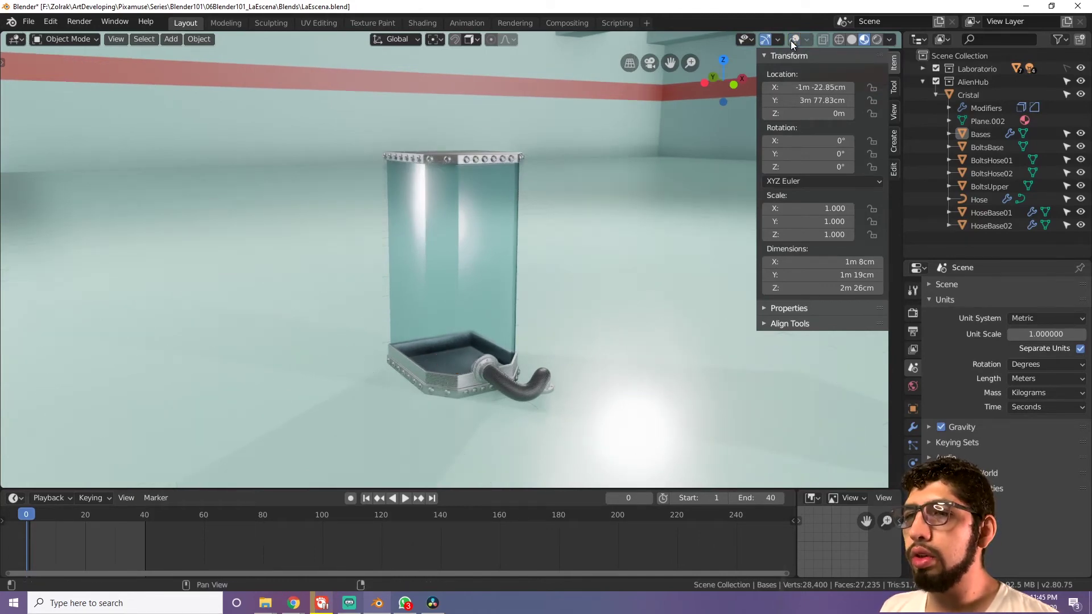
pyautogui.scroll(-3, 571, 229)
pyautogui.moveTo(531, 255)
pyautogui.mouseDown(button='middle')
pyautogui.moveTo(510, 259)
pyautogui.moveTo(603, 245)
pyautogui.moveTo(504, 256)
pyautogui.mouseUp(button='middle')
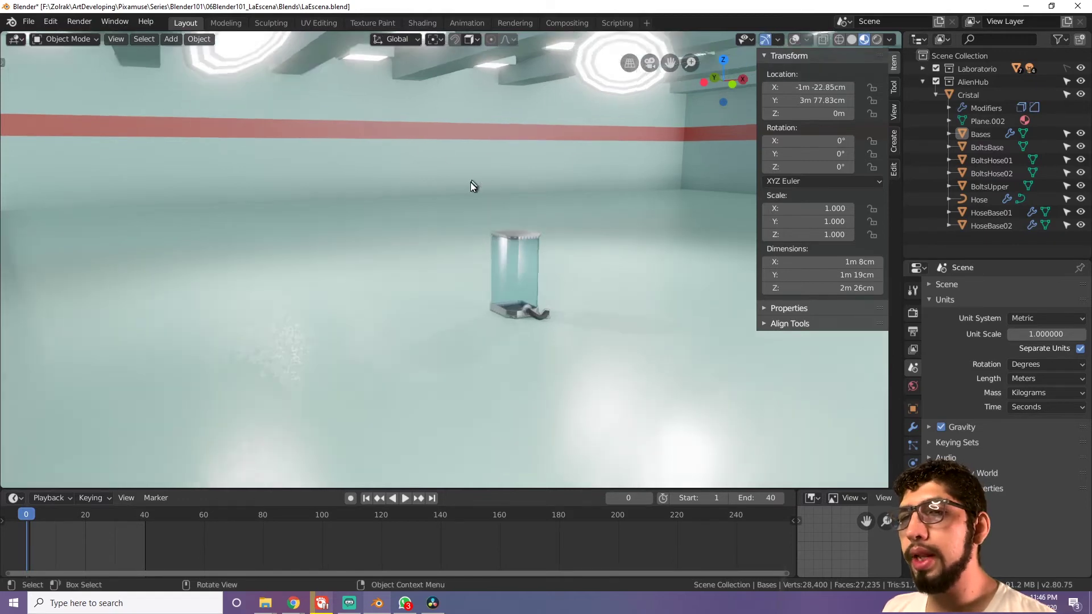
pyautogui.moveTo(442, 245); pyautogui.dragTo(649, 223, button='middle')
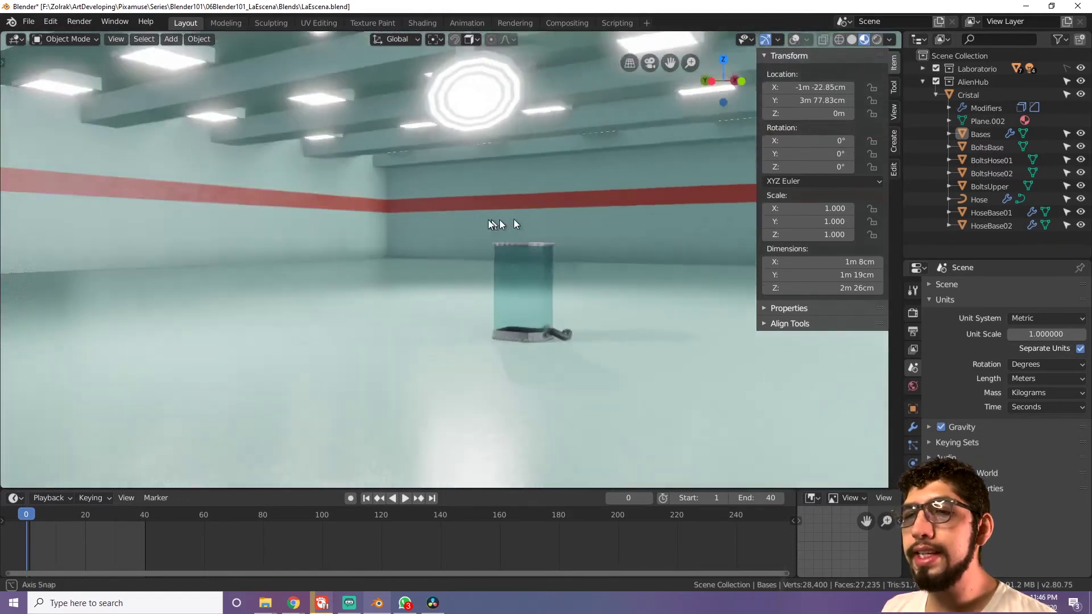
pyautogui.moveTo(650, 223); pyautogui.dragTo(544, 217, button='middle')
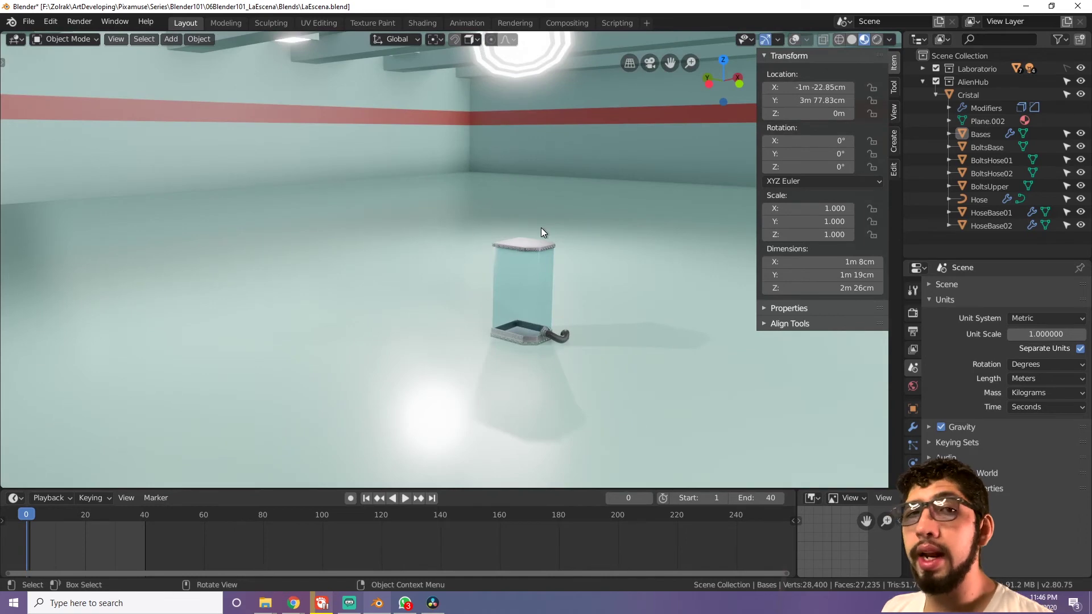
# Step: Turn overlays back on and toggle the floor grid off and on again
pyautogui.click(794, 39)
pyautogui.click(806, 39)
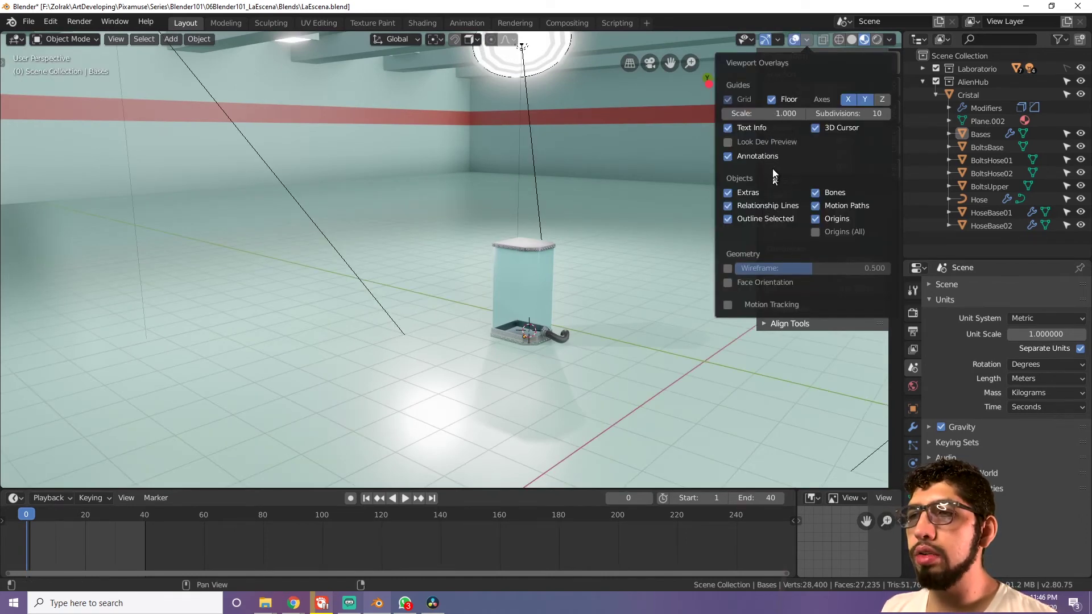
pyautogui.click(728, 100)
pyautogui.click(771, 100)
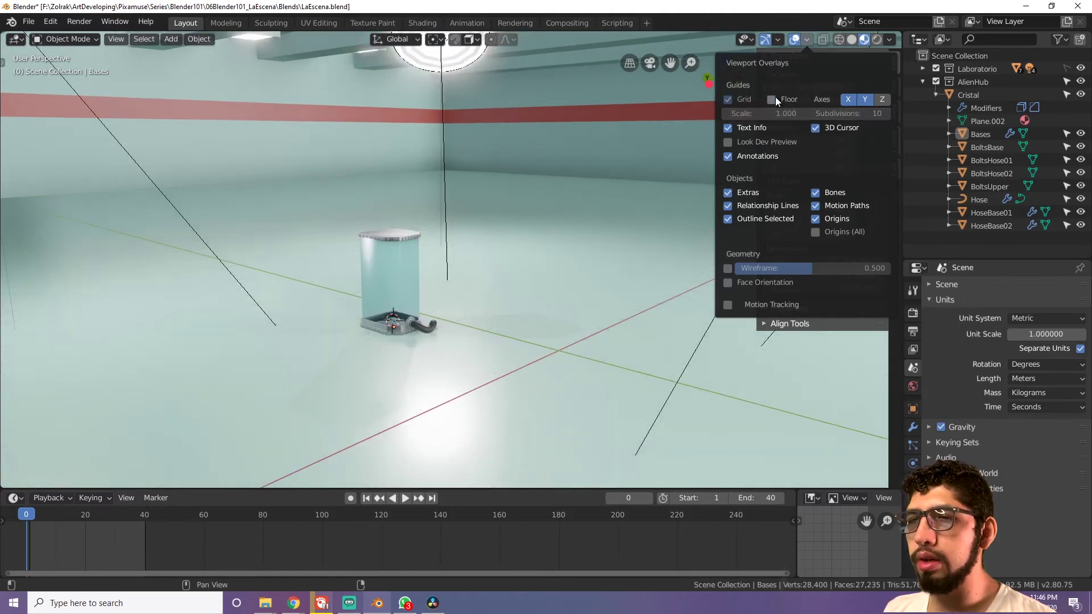
pyautogui.click(776, 98)
pyautogui.click(776, 98)
# Step: Toggle the X and Z axis lines, leaving the X axis guide showing
pyautogui.click(848, 100)
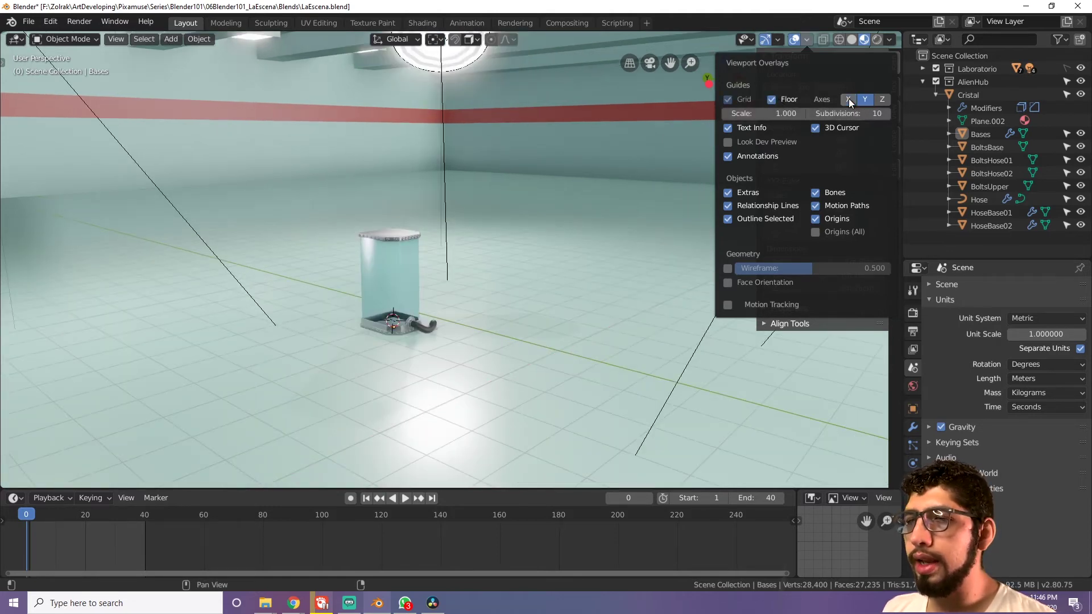
pyautogui.click(850, 100)
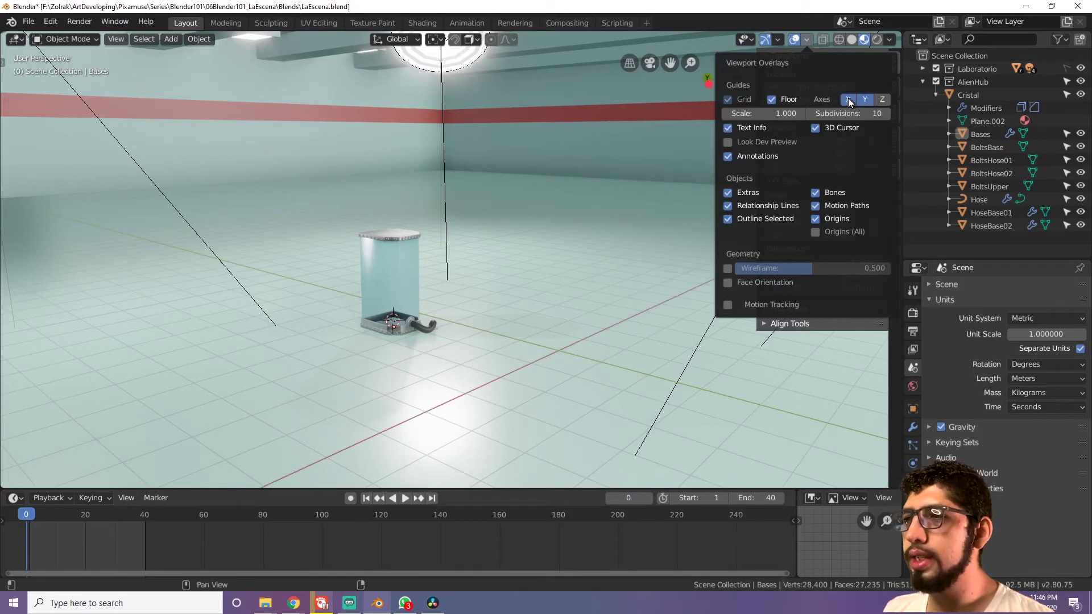
pyautogui.click(881, 100)
pyautogui.click(881, 100)
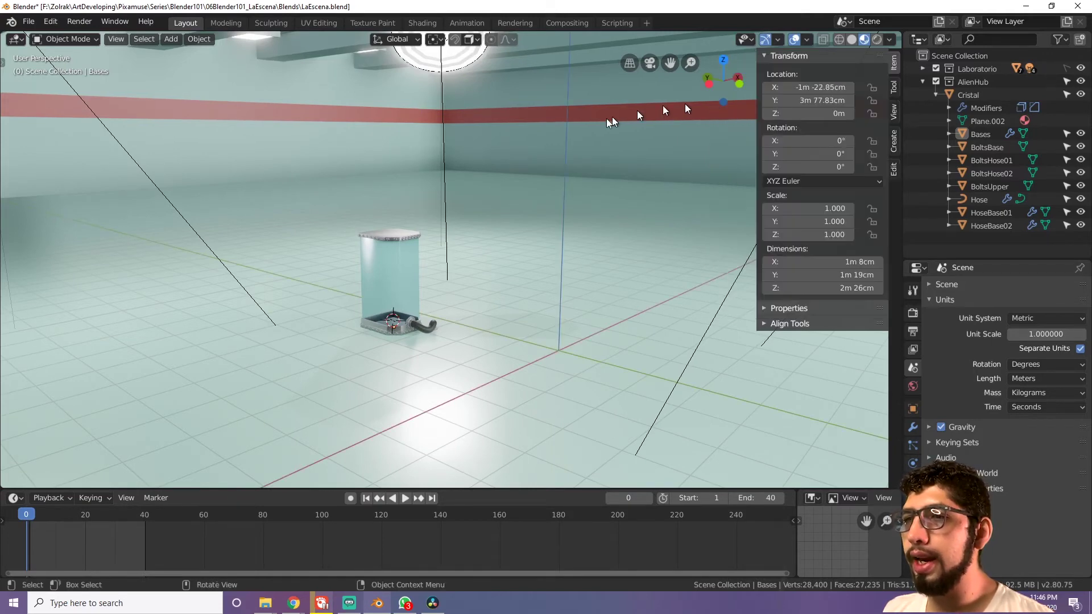
# Step: Briefly hide the 3D cursor and text info, then enable the wireframe overlay
pyautogui.click(806, 39)
pyautogui.click(815, 128)
pyautogui.click(815, 128)
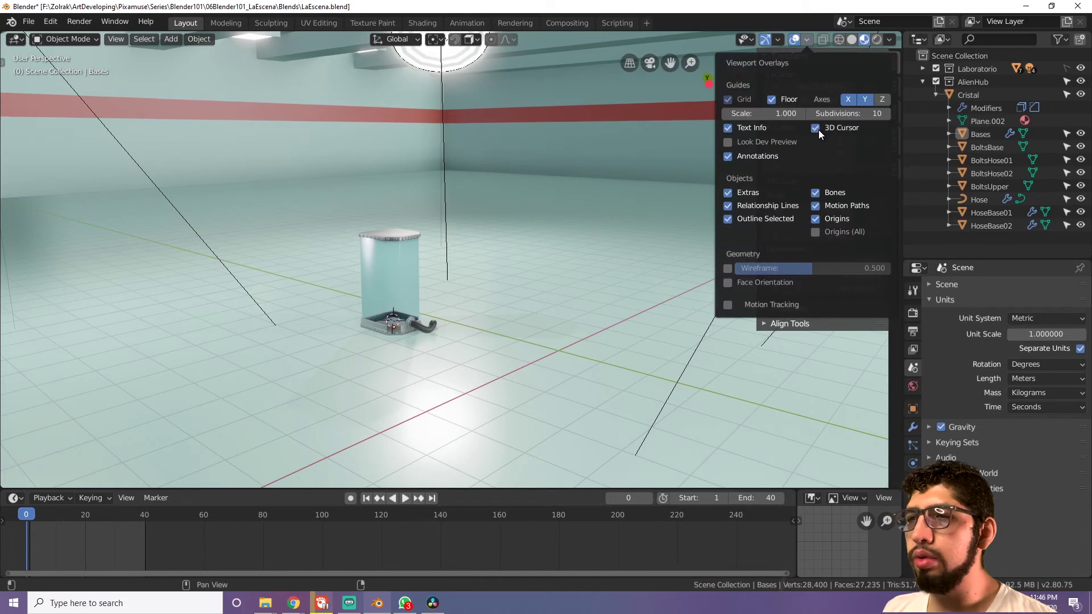
pyautogui.click(728, 127)
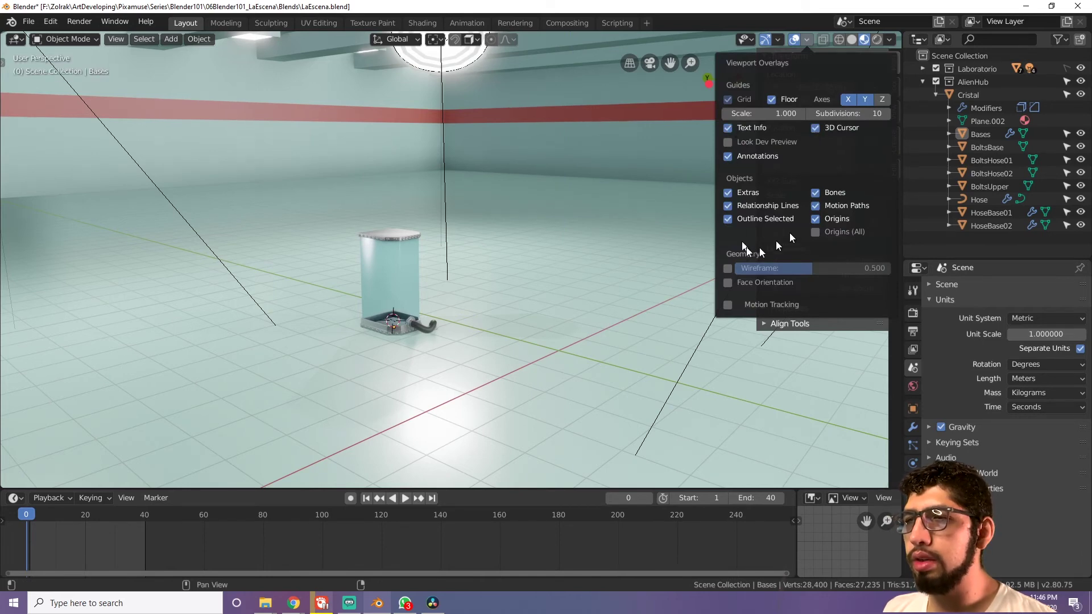
pyautogui.scroll(5, 793, 120)
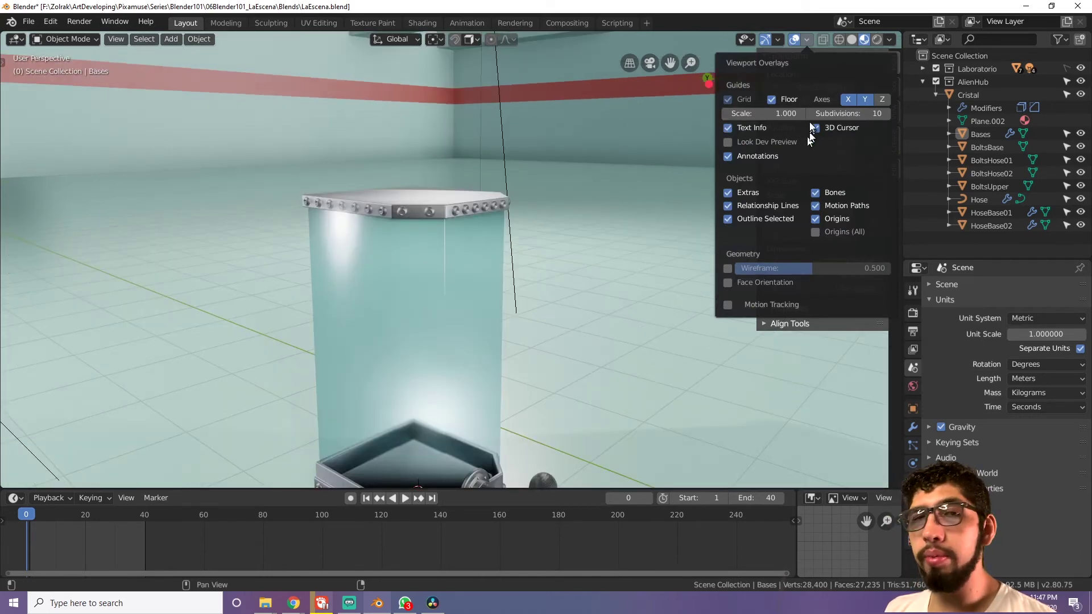
pyautogui.click(729, 267)
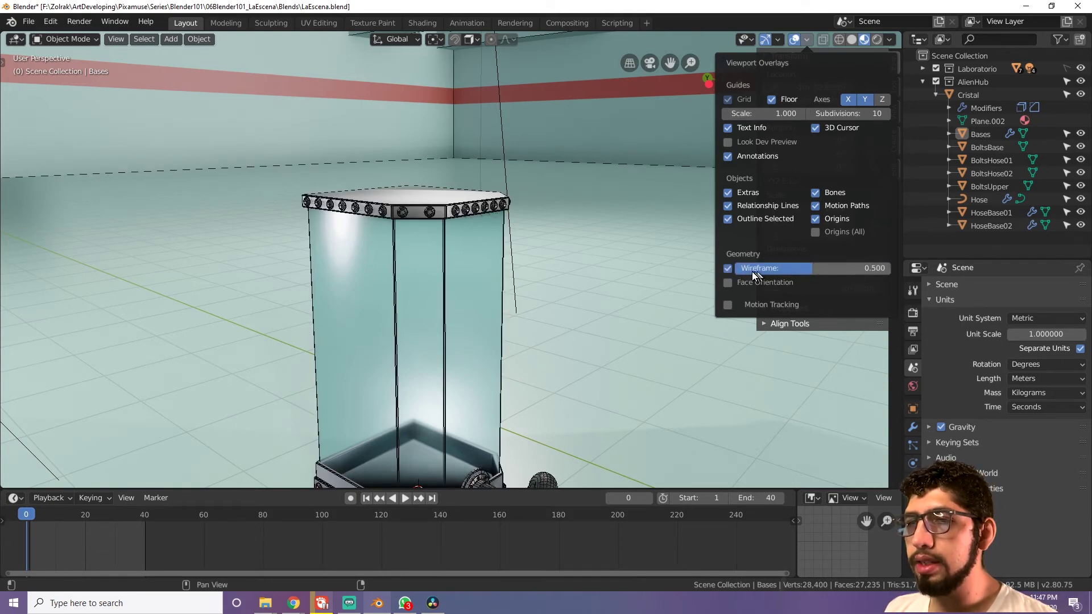
# Step: Thin the wireframe overlay to 0.221 on the tank, then switch it off again
pyautogui.scroll(5, 482, 265)
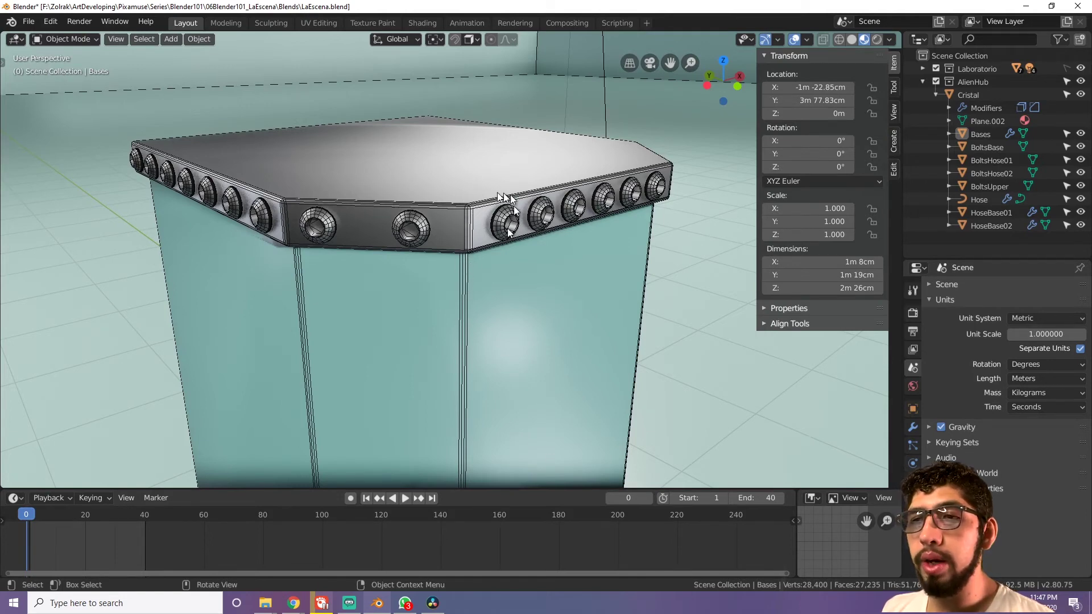
pyautogui.moveTo(459, 219)
pyautogui.mouseDown(button='middle')
pyautogui.moveTo(518, 213)
pyautogui.moveTo(489, 206)
pyautogui.mouseUp(button='middle')
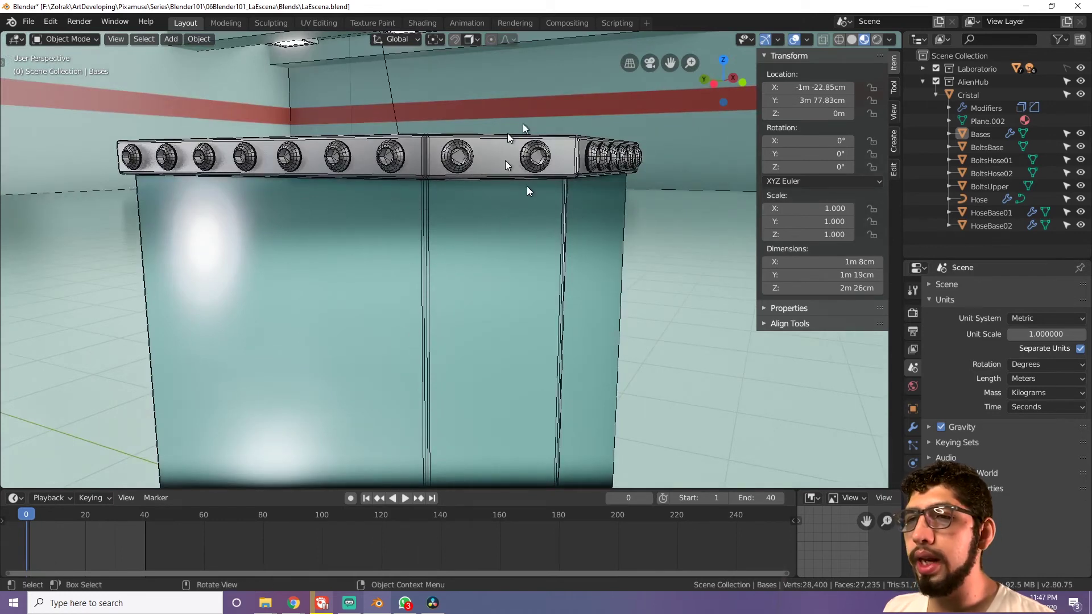
pyautogui.click(806, 39)
pyautogui.moveTo(819, 268)
pyautogui.mouseDown()
pyautogui.moveTo(771, 268)
pyautogui.moveTo(887, 268)
pyautogui.moveTo(739, 268)
pyautogui.moveTo(887, 268)
pyautogui.mouseUp()
pyautogui.click(727, 268)
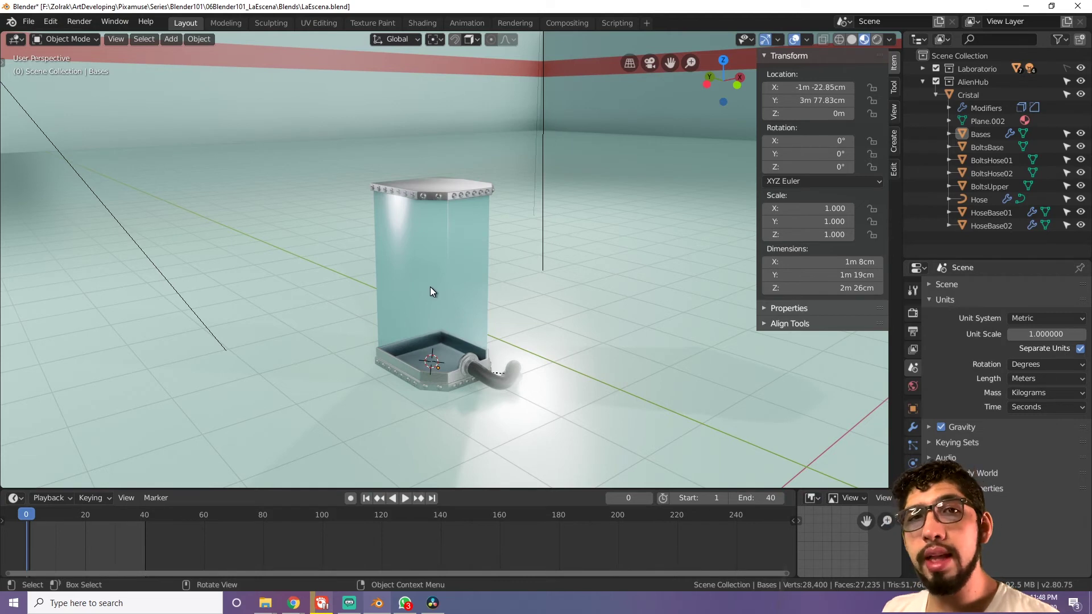
# Step: View the tank in wireframe shading, toggling X-ray on and back off
pyautogui.click(838, 41)
pyautogui.moveTo(508, 258)
pyautogui.mouseDown(button='middle')
pyautogui.moveTo(431, 340)
pyautogui.moveTo(531, 317)
pyautogui.moveTo(475, 304)
pyautogui.moveTo(426, 329)
pyautogui.moveTo(428, 303)
pyautogui.mouseUp(button='middle')
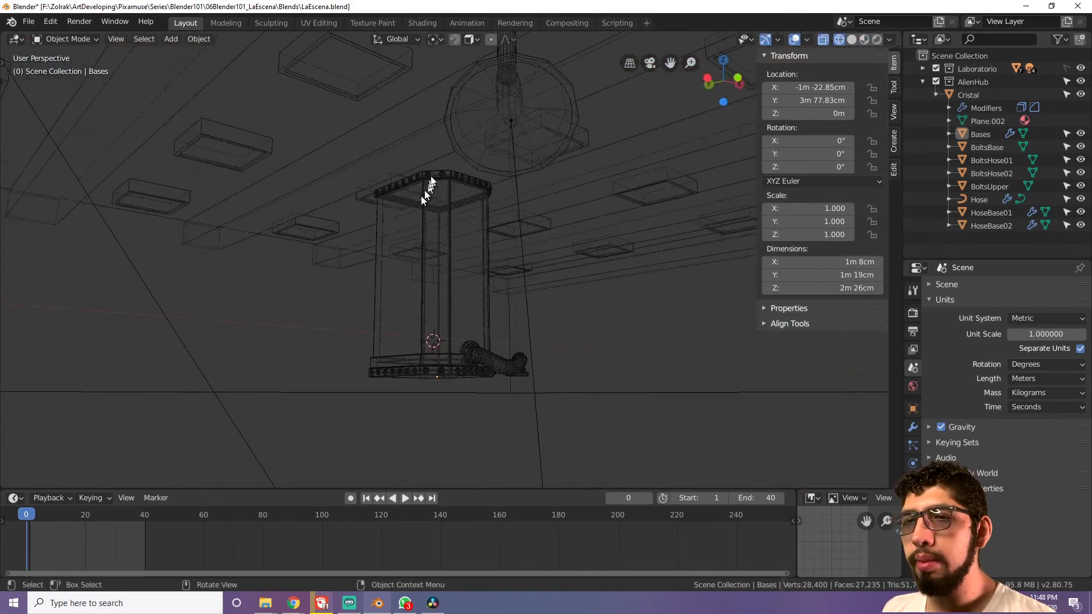
pyautogui.scroll(3, 431, 172)
pyautogui.scroll(3, 431, 173)
pyautogui.scroll(3, 431, 175)
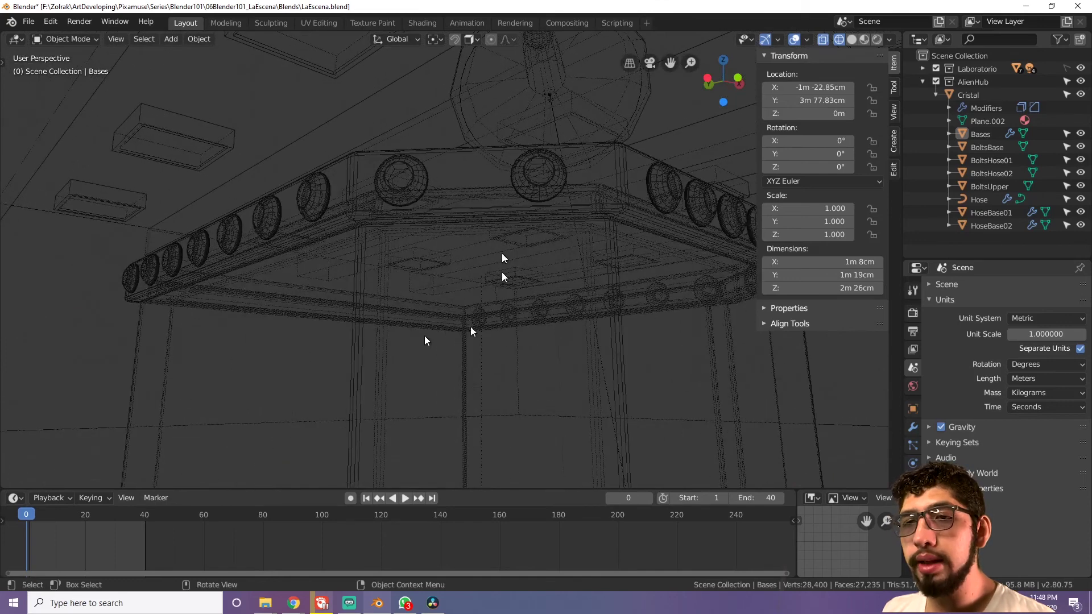
pyautogui.scroll(-5, 355, 282)
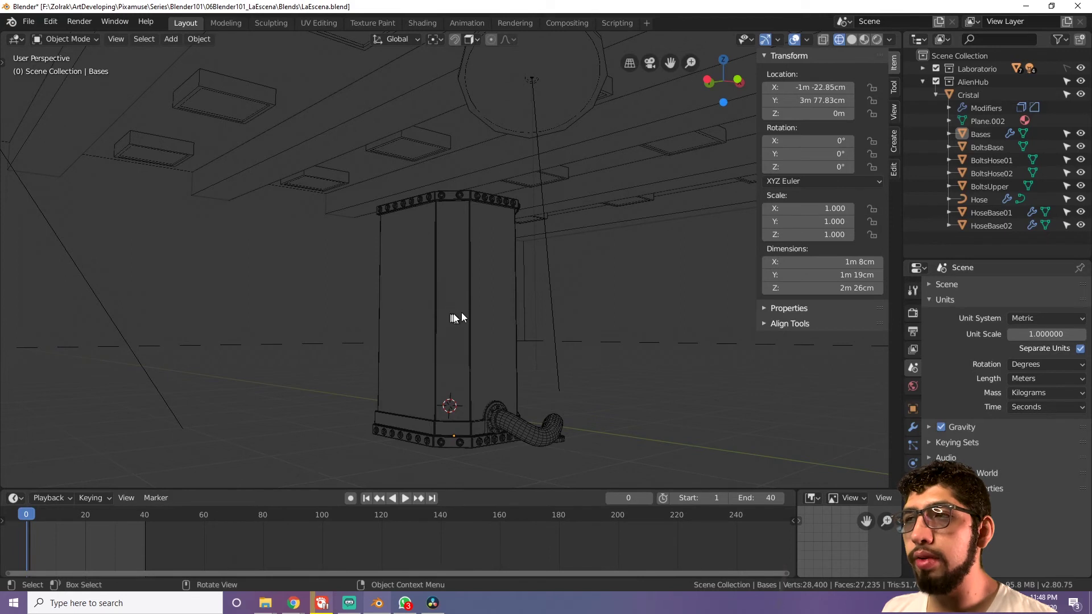
pyautogui.click(825, 42)
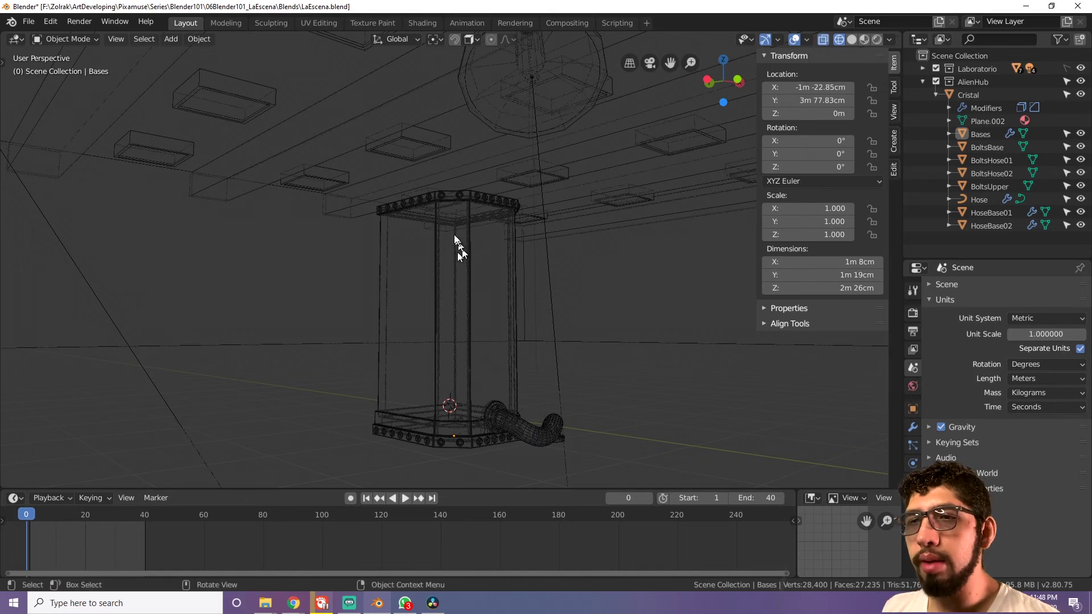
pyautogui.scroll(4, 441, 188)
pyautogui.scroll(-4, 470, 216)
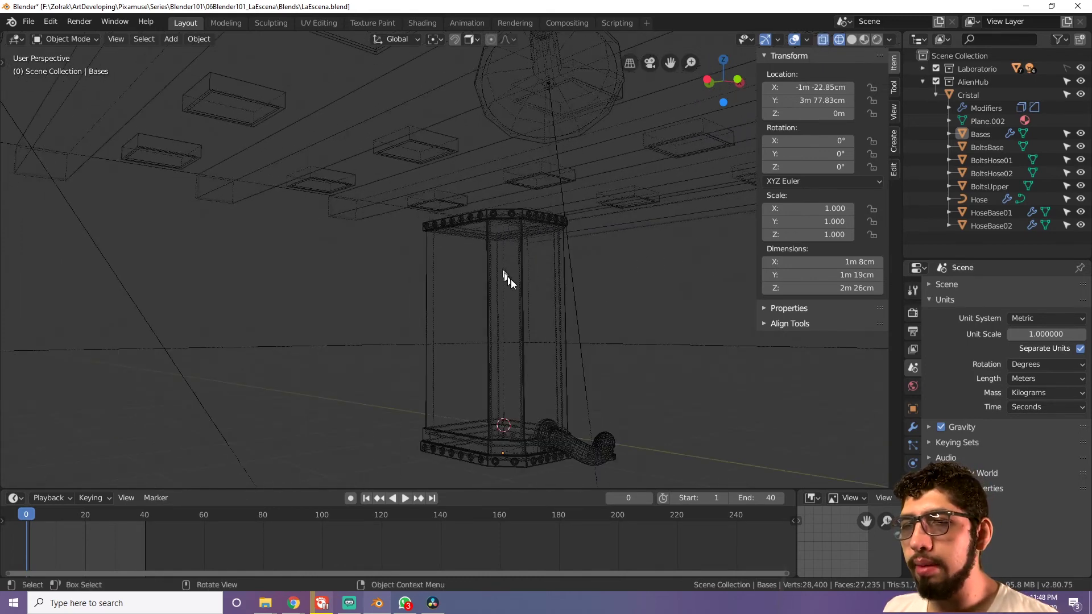
pyautogui.click(824, 40)
pyautogui.moveTo(568, 248)
pyautogui.mouseDown(button='middle')
pyautogui.moveTo(520, 274)
pyautogui.moveTo(566, 216)
pyautogui.mouseUp(button='middle')
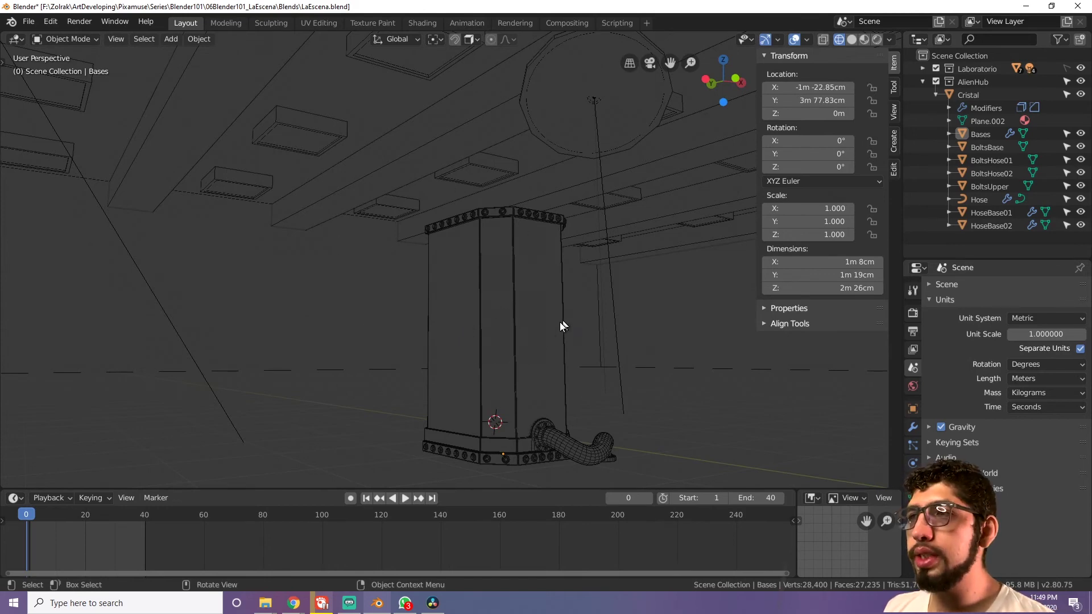
# Step: Inspect the column in solid shading with X-ray on, framed with Numpad ., then preview materials
pyautogui.click(851, 39)
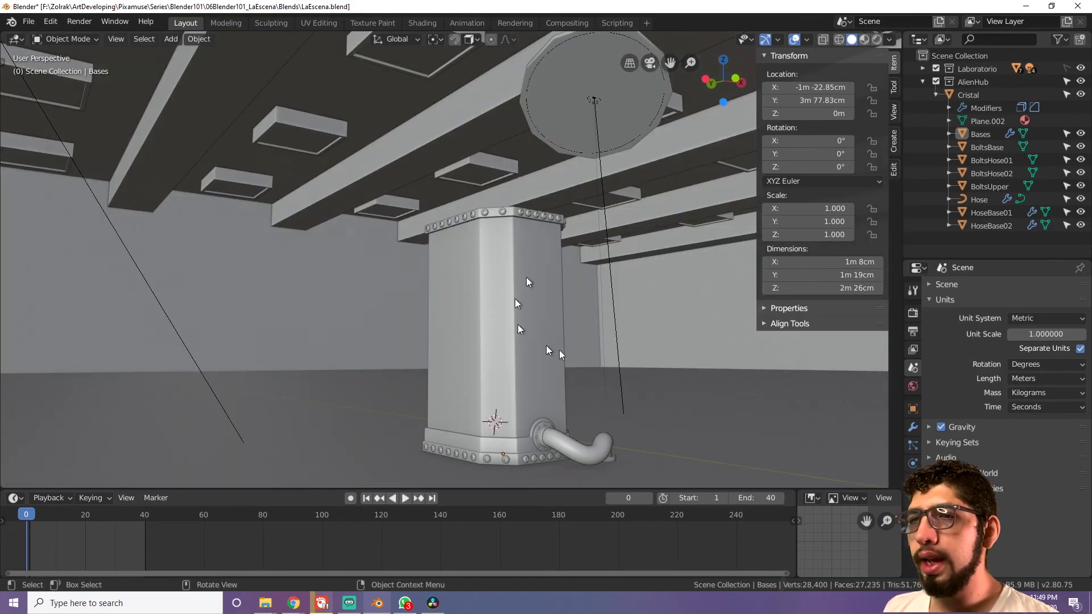
pyautogui.moveTo(511, 299)
pyautogui.mouseDown(button='middle')
pyautogui.moveTo(490, 349)
pyautogui.moveTo(512, 358)
pyautogui.moveTo(402, 341)
pyautogui.moveTo(421, 346)
pyautogui.moveTo(483, 265)
pyautogui.mouseUp(button='middle')
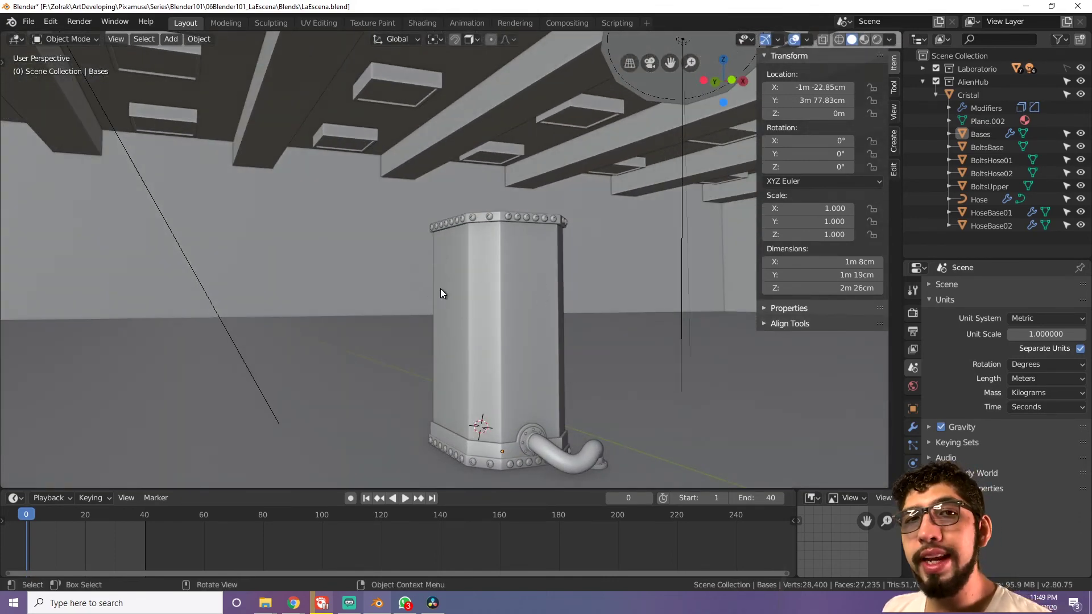
pyautogui.moveTo(437, 298); pyautogui.dragTo(459, 336, button='middle')
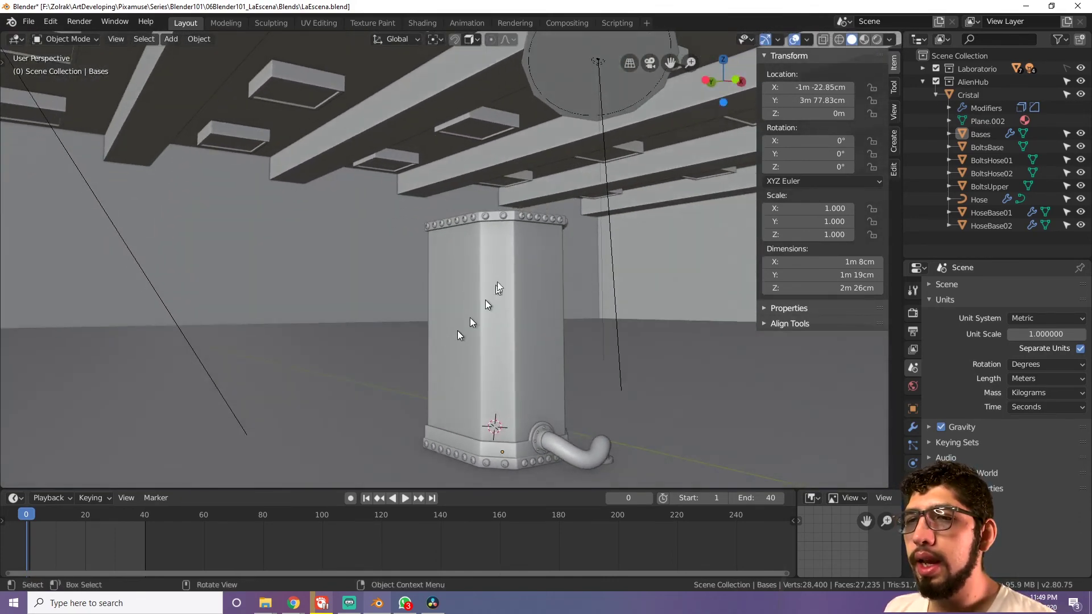
pyautogui.click(825, 42)
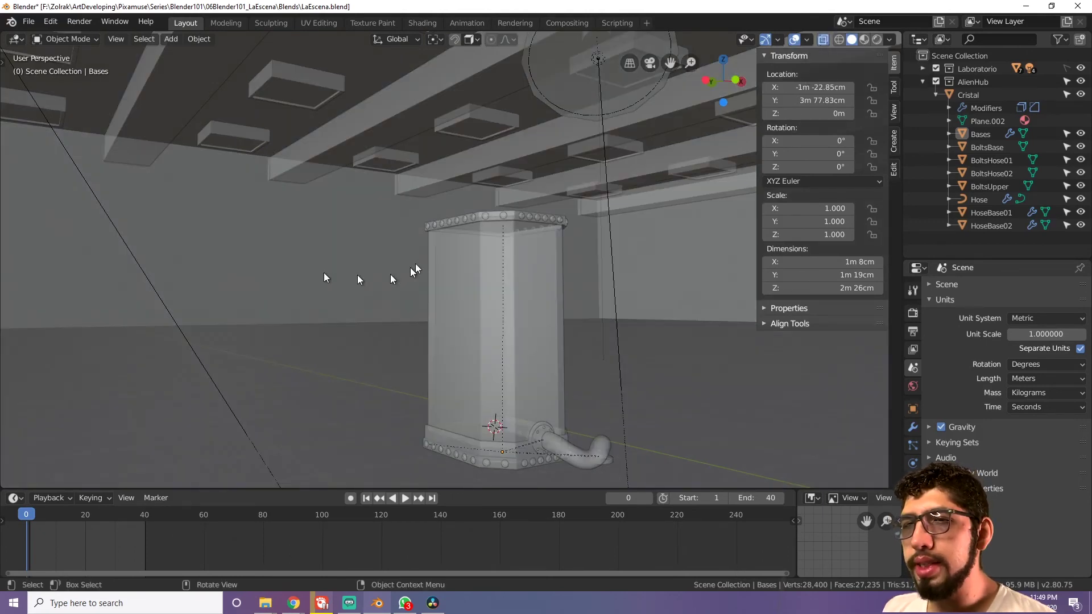
pyautogui.scroll(3, 435, 240)
pyautogui.scroll(-1, 435, 240)
pyautogui.moveTo(562, 234)
pyautogui.mouseDown(button='middle')
pyautogui.moveTo(501, 245)
pyautogui.moveTo(537, 251)
pyautogui.moveTo(507, 202)
pyautogui.mouseUp(button='middle')
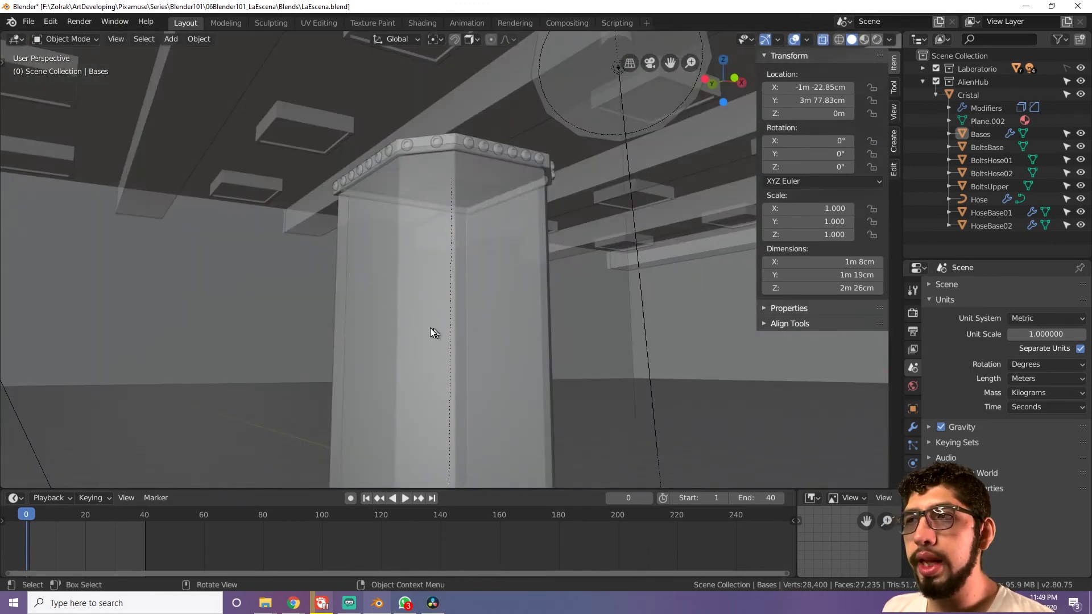
pyautogui.press('KP_Decimal')
pyautogui.click(865, 39)
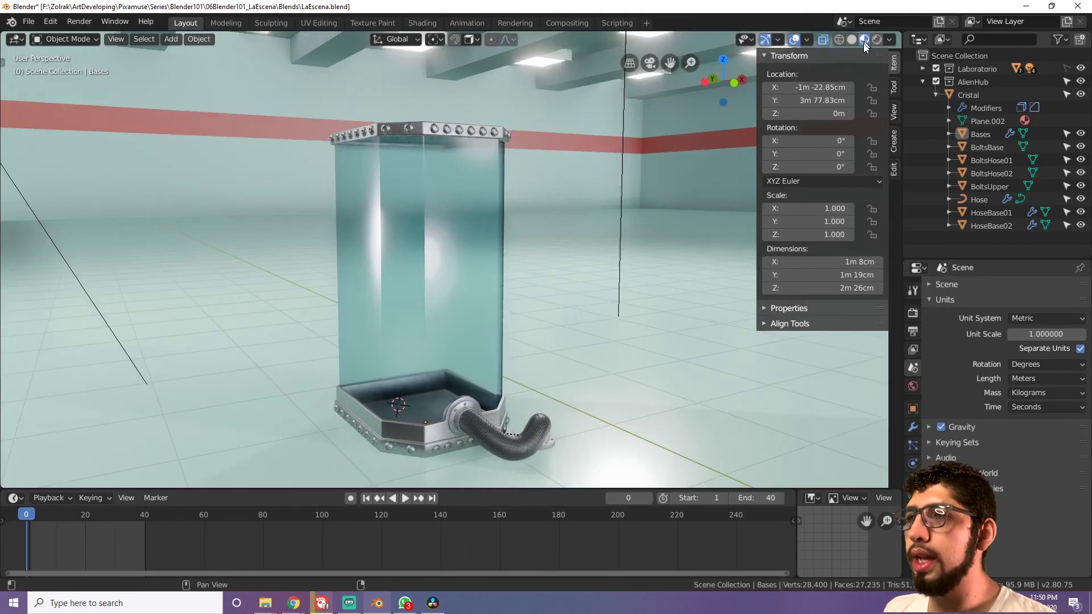
# Step: Check the tank in Rendered shading from a new angle, then return to wireframe
pyautogui.moveTo(475, 289)
pyautogui.mouseDown(button='middle')
pyautogui.moveTo(445, 251)
pyautogui.moveTo(505, 226)
pyautogui.mouseUp(button='middle')
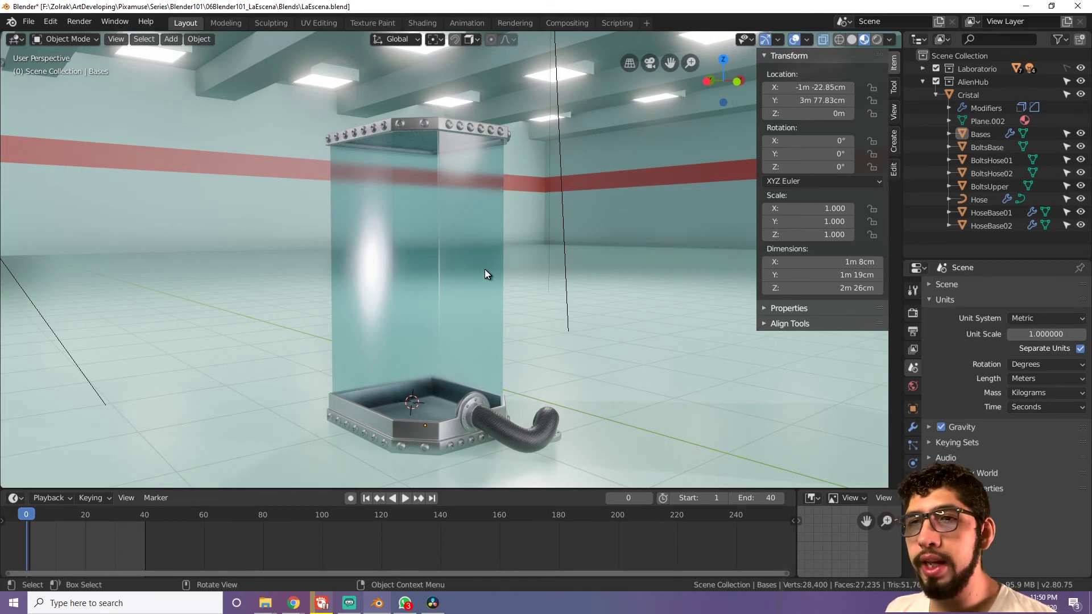
pyautogui.click(876, 41)
pyautogui.moveTo(486, 204)
pyautogui.mouseDown(button='middle')
pyautogui.moveTo(486, 257)
pyautogui.moveTo(458, 257)
pyautogui.moveTo(531, 265)
pyautogui.moveTo(479, 215)
pyautogui.mouseUp(button='middle')
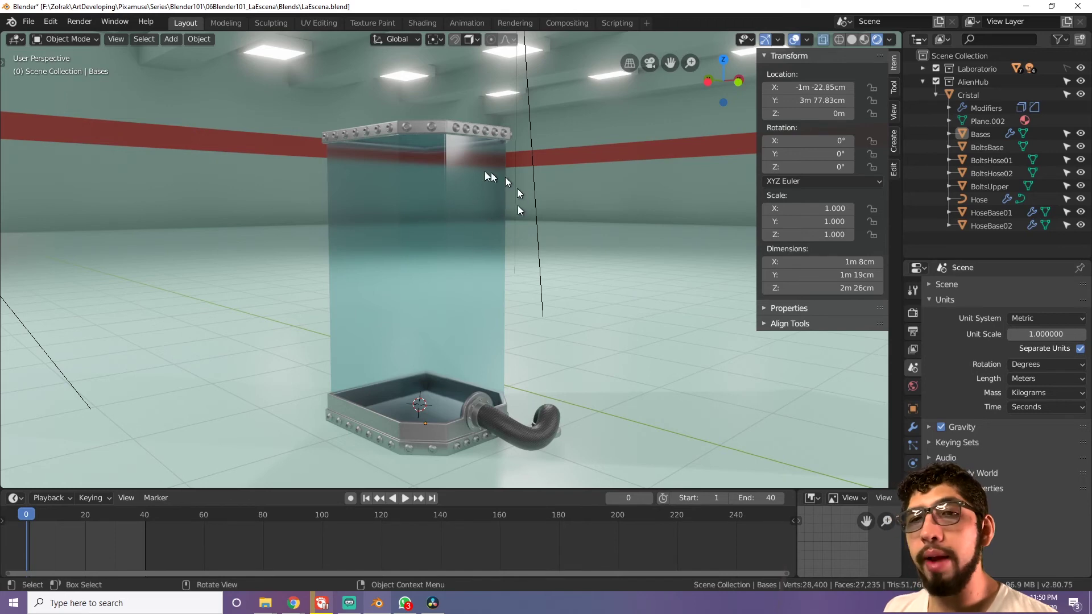
pyautogui.click(840, 41)
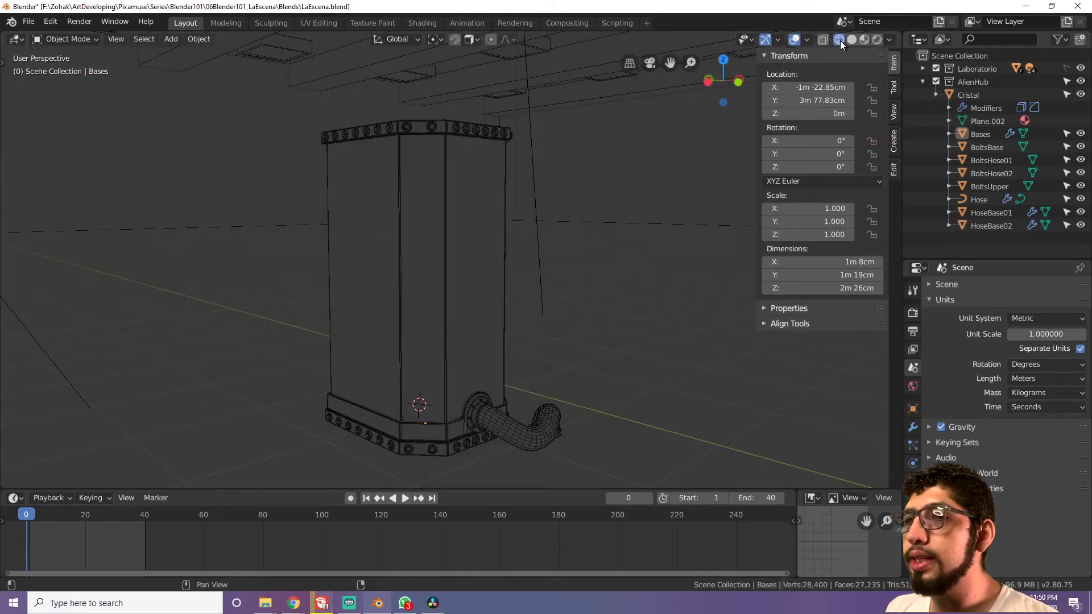
# Step: Set the wireframe colour to Random so each object gets its own colour
pyautogui.click(890, 40)
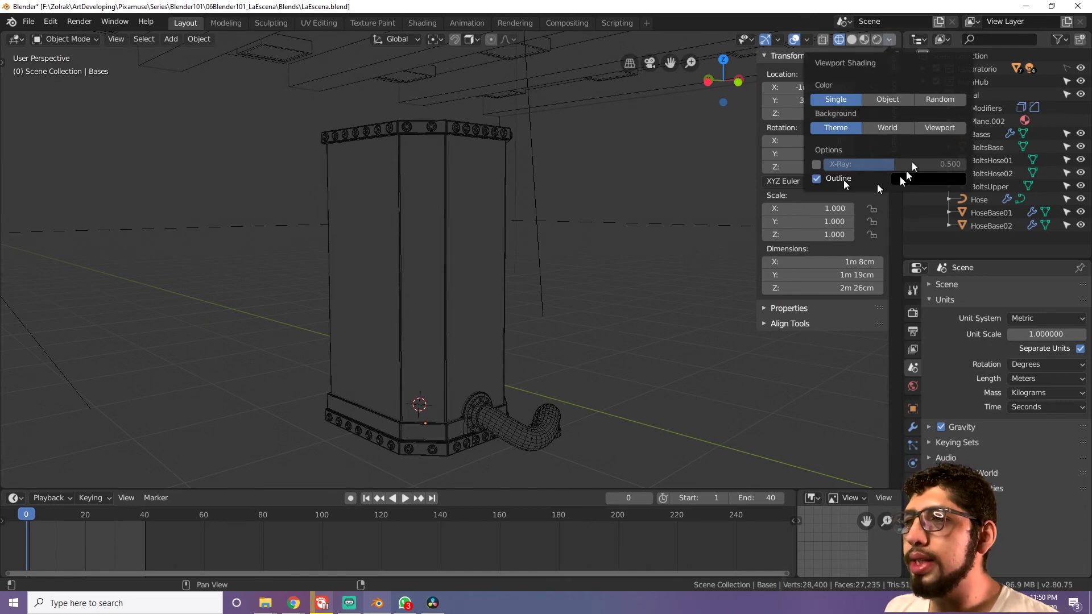
pyautogui.click(890, 40)
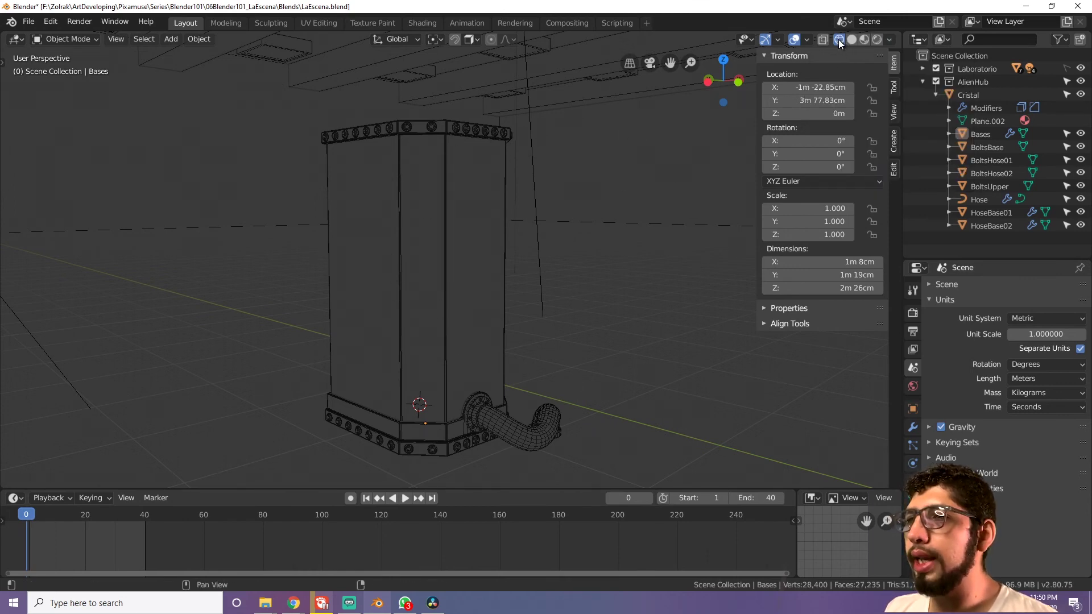
pyautogui.click(889, 40)
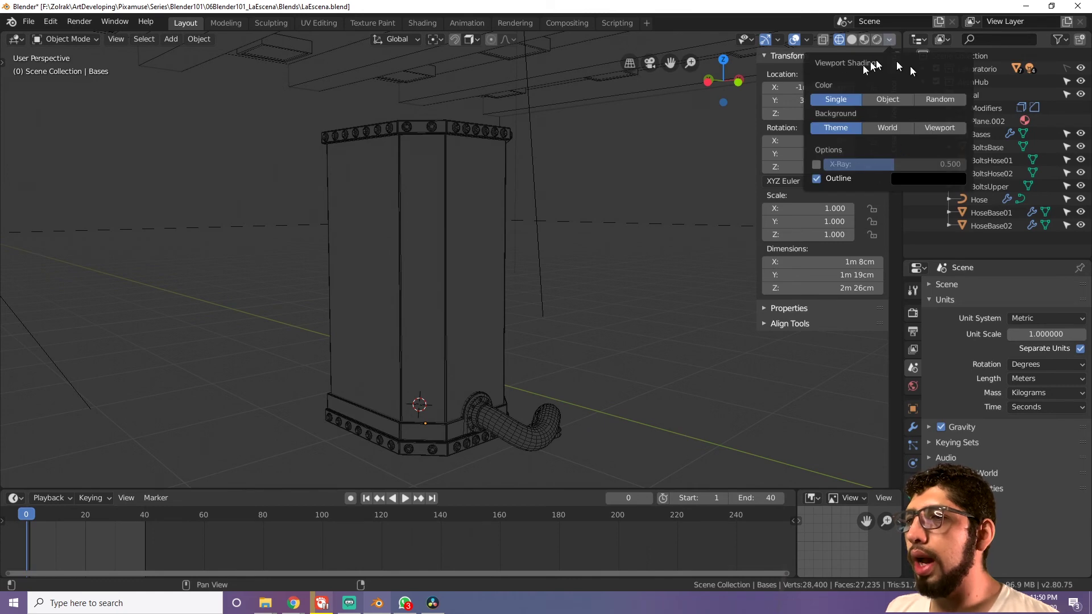
pyautogui.click(890, 101)
pyautogui.click(946, 101)
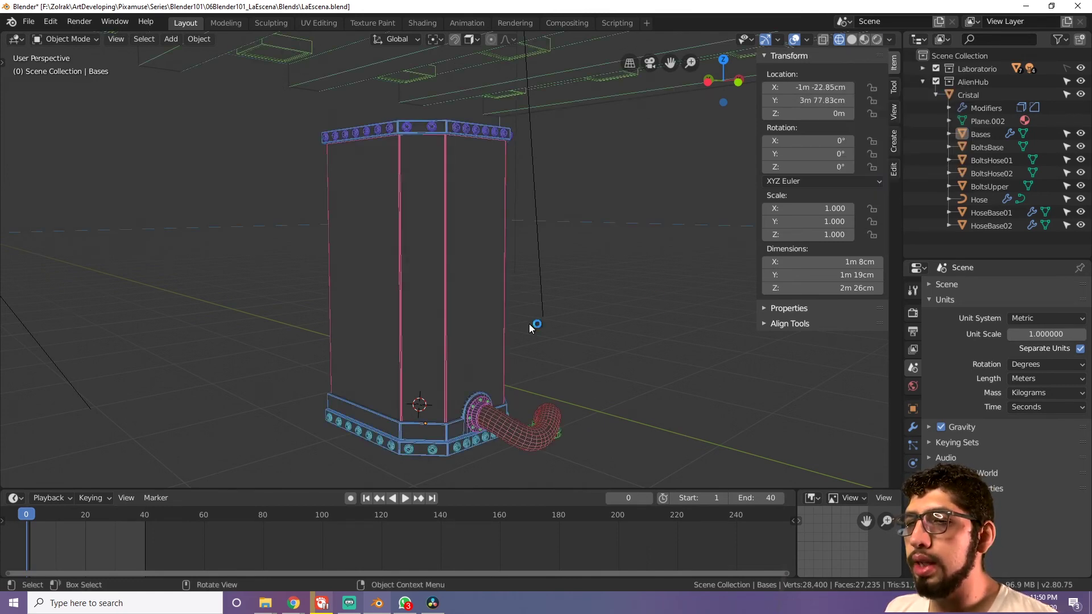
# Step: Try another background and X-ray, restore the theme background, and switch to solid shading
pyautogui.click(889, 39)
pyautogui.click(939, 127)
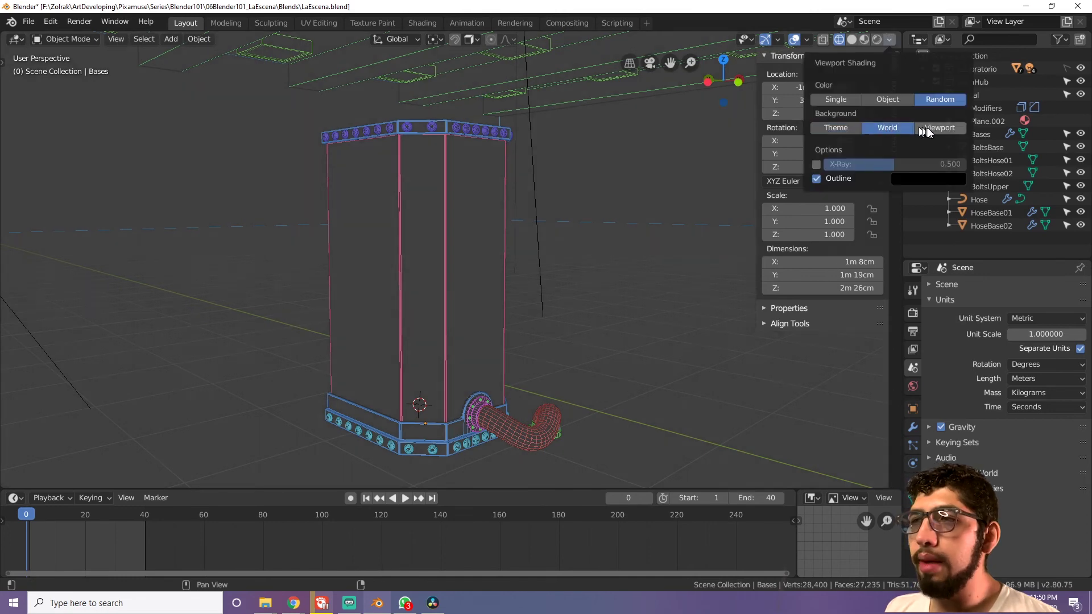
pyautogui.click(835, 127)
pyautogui.click(816, 164)
pyautogui.click(816, 165)
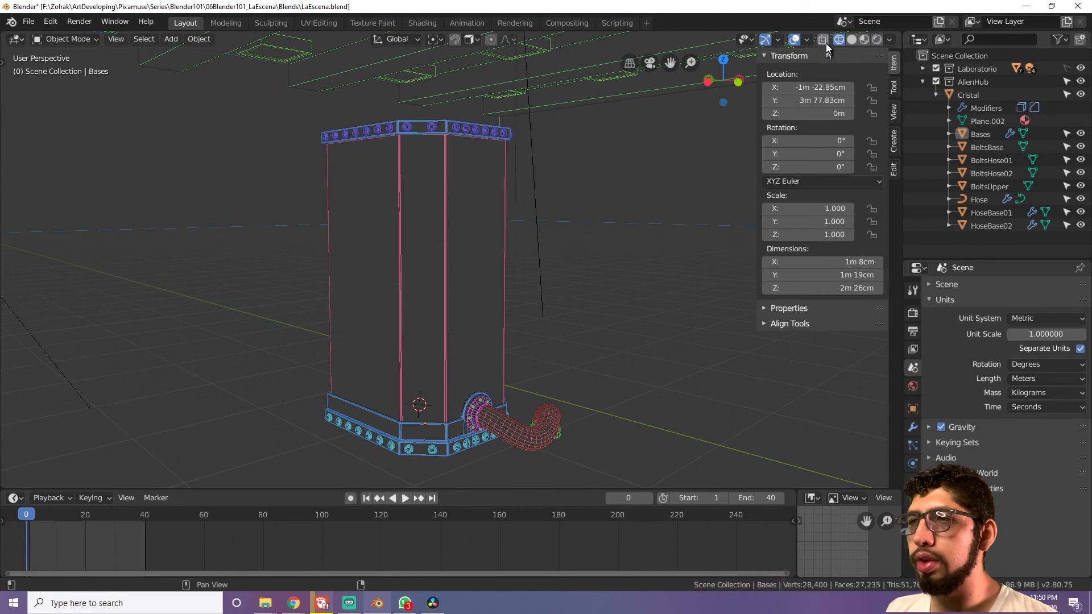
pyautogui.click(851, 42)
pyautogui.click(851, 42)
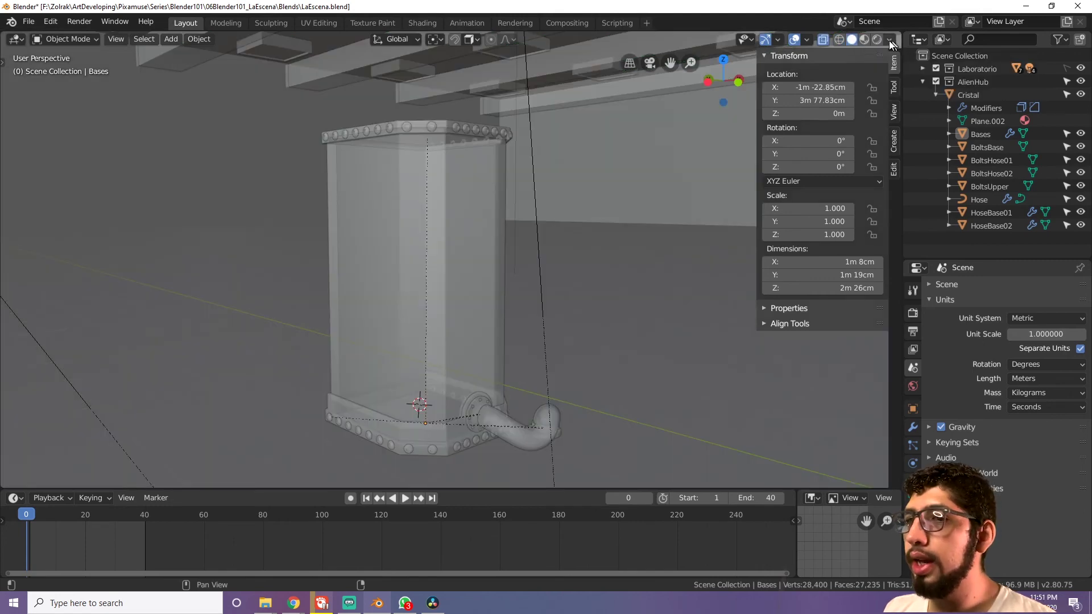
# Step: Rotate the studio light, make the tank opaque, and apply a bluish-grey MatCap
pyautogui.click(885, 40)
pyautogui.moveTo(861, 160); pyautogui.dragTo(870, 160)
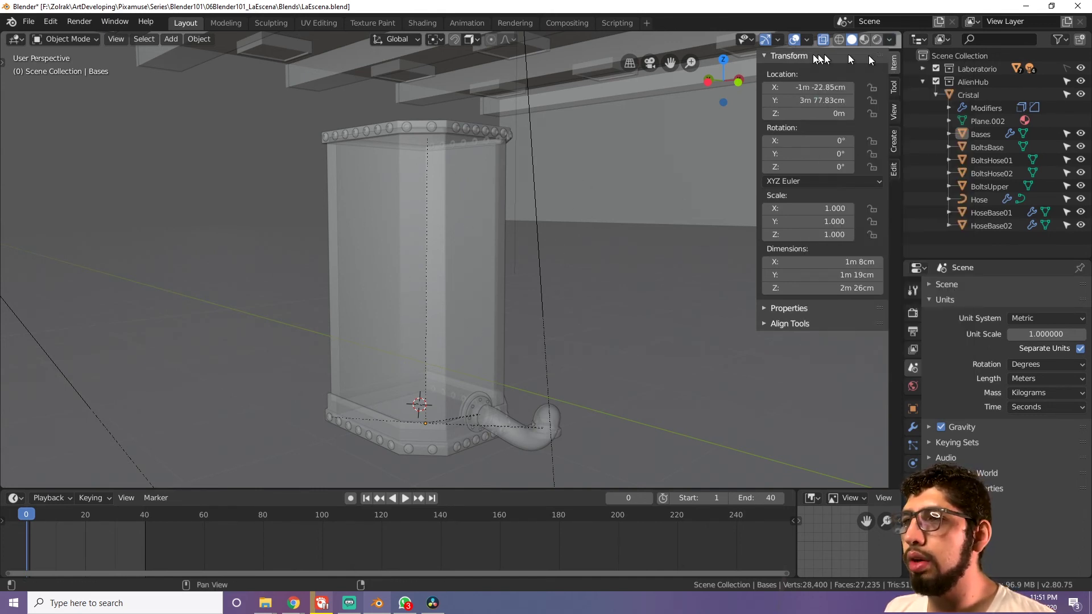
pyautogui.click(823, 40)
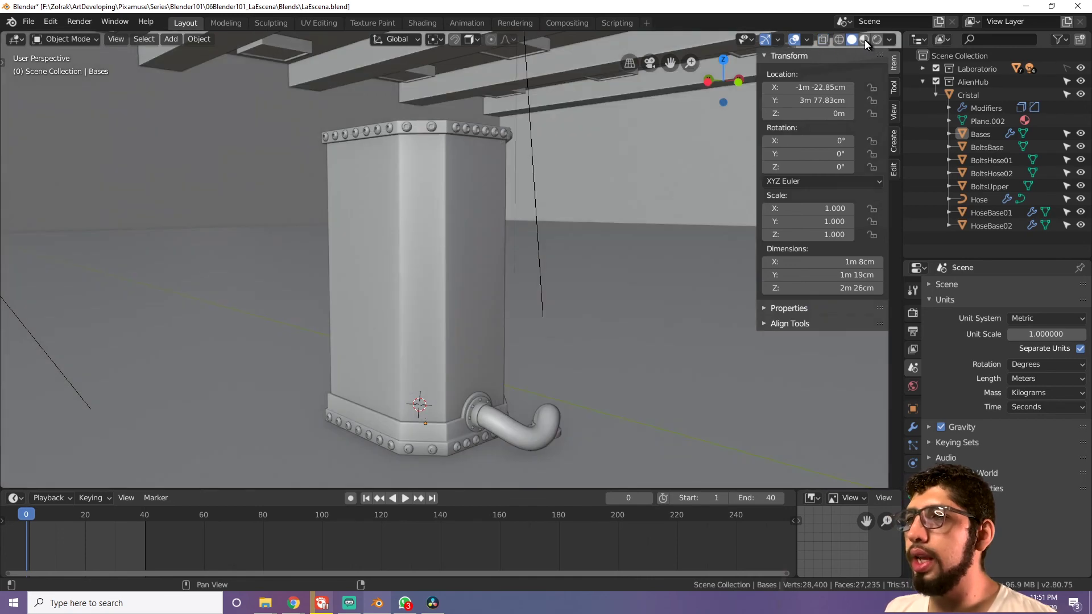
pyautogui.click(889, 39)
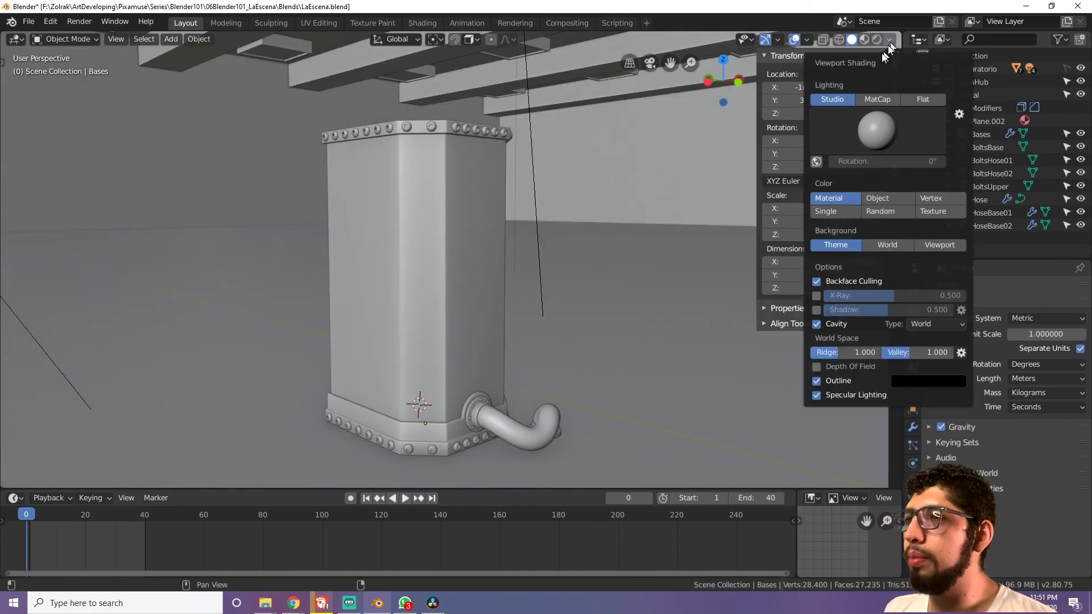
pyautogui.click(876, 99)
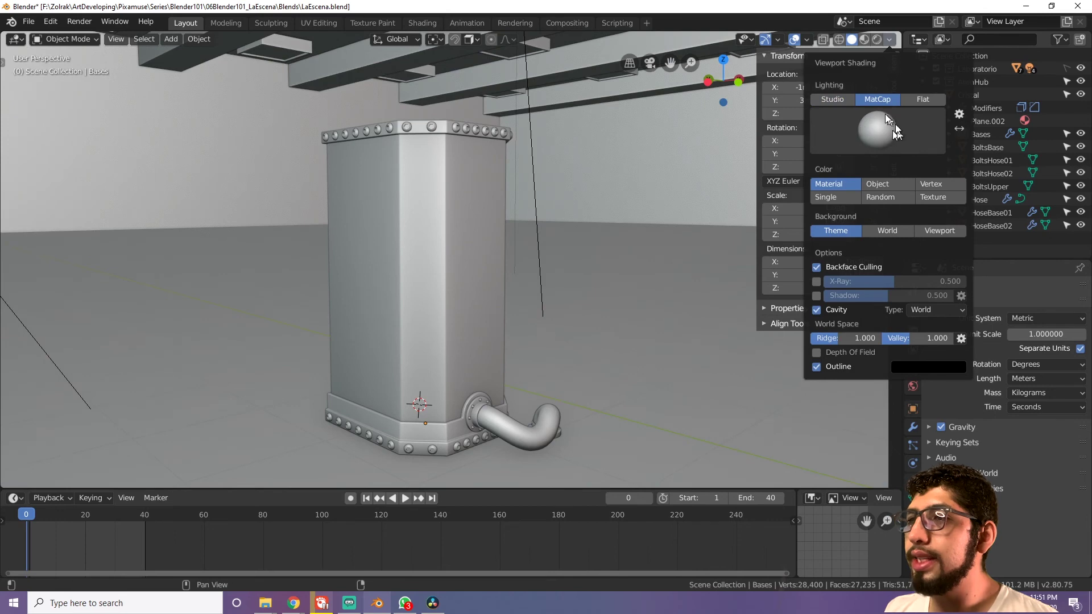
pyautogui.click(867, 128)
pyautogui.click(816, 183)
# Step: Try shinier, darker and glossy red matcaps, then set the lighting to Flat
pyautogui.click(878, 142)
pyautogui.click(845, 176)
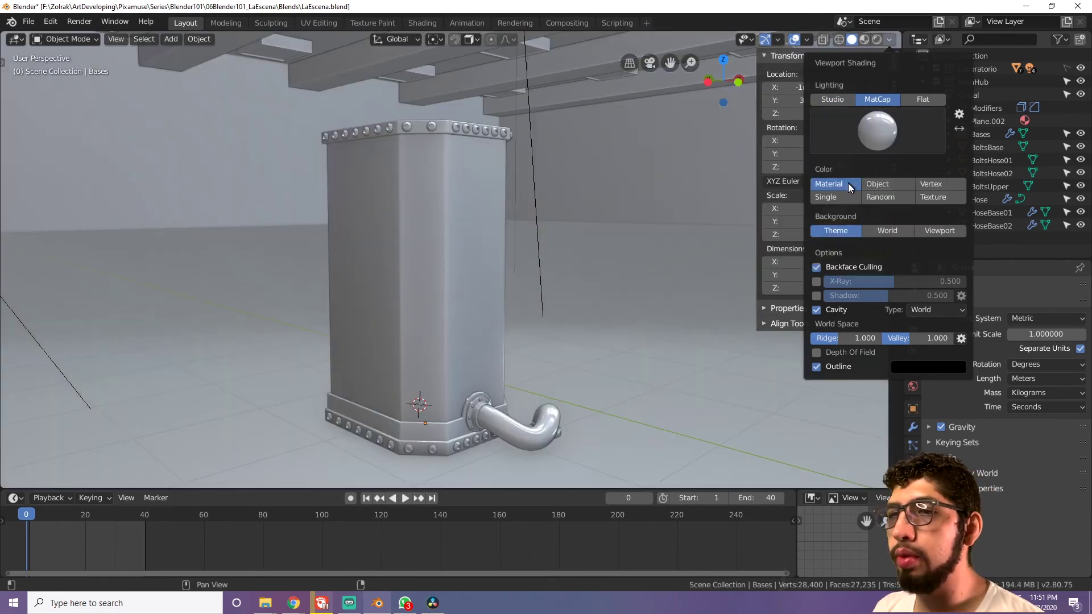
pyautogui.click(872, 139)
pyautogui.click(810, 174)
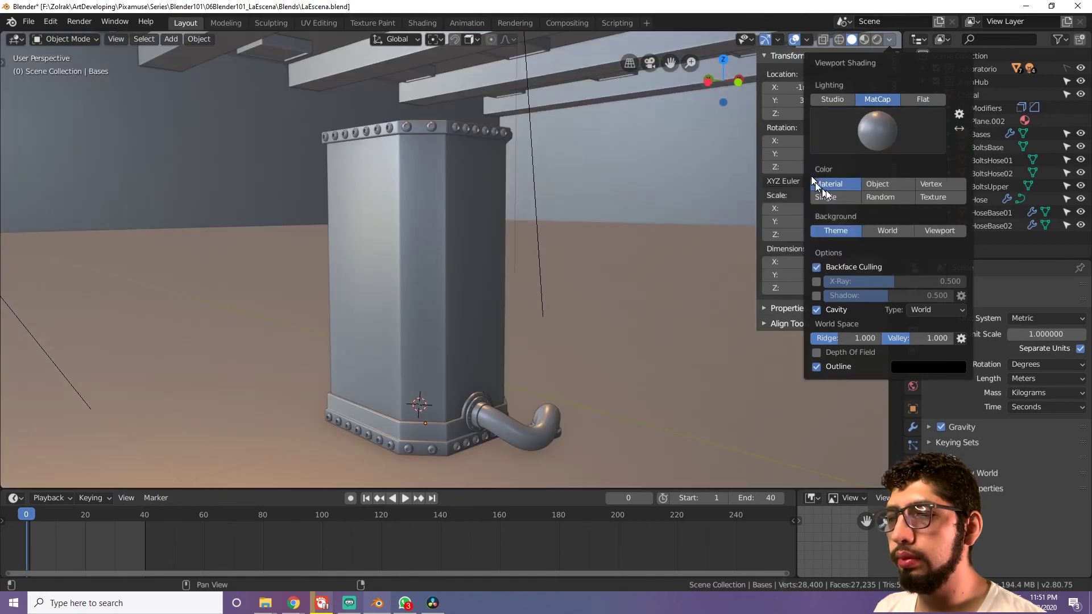
pyautogui.click(861, 142)
pyautogui.click(884, 213)
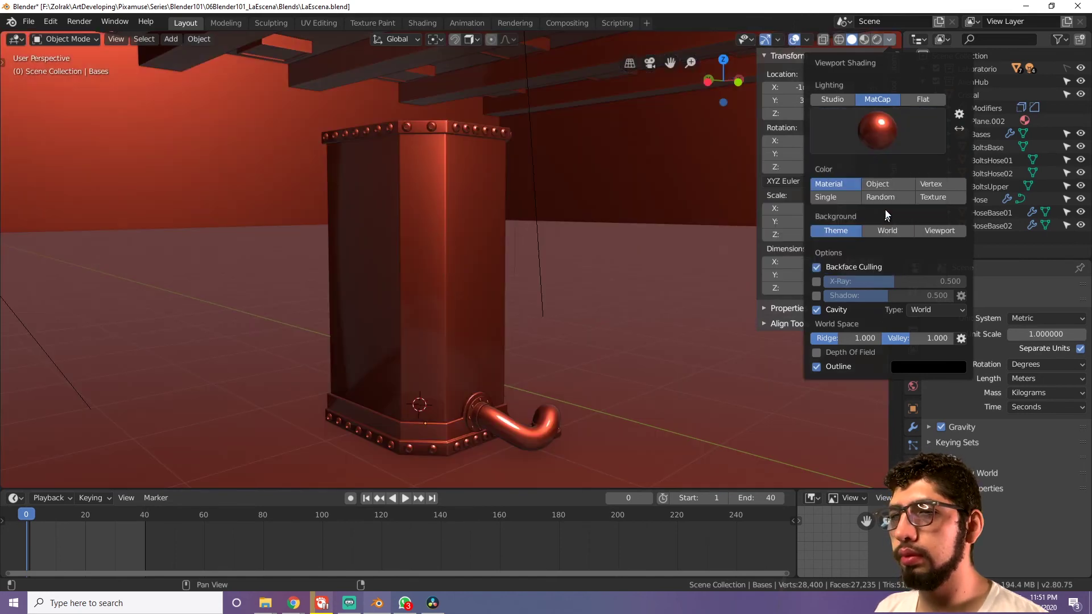
pyautogui.click(922, 99)
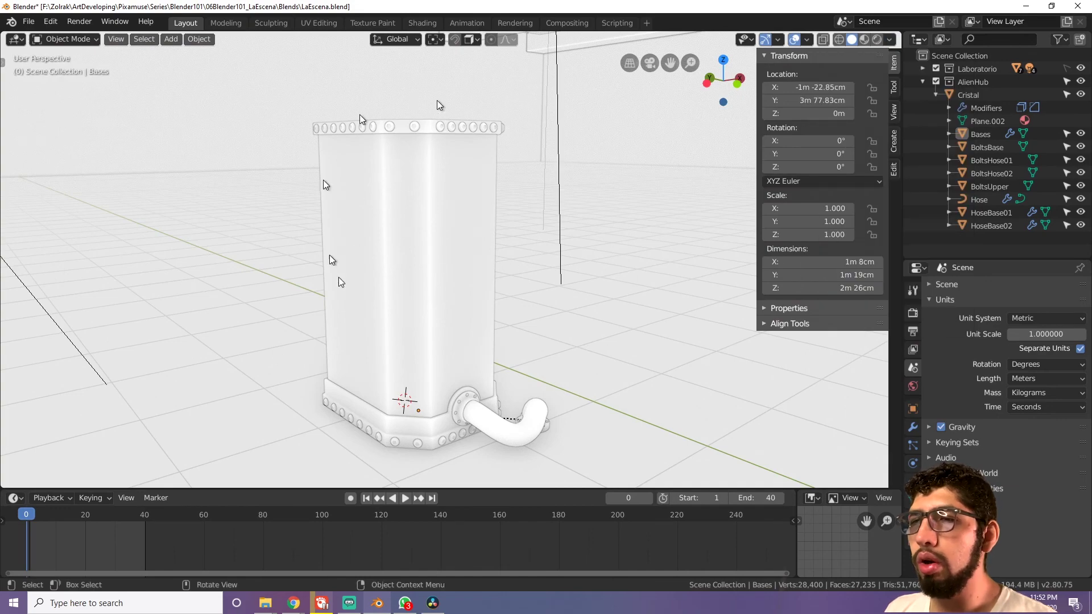
# Step: Restore Studio lighting, test Single and Random object colour, then switch to Material Preview
pyautogui.moveTo(448, 357); pyautogui.dragTo(424, 310, button='middle')
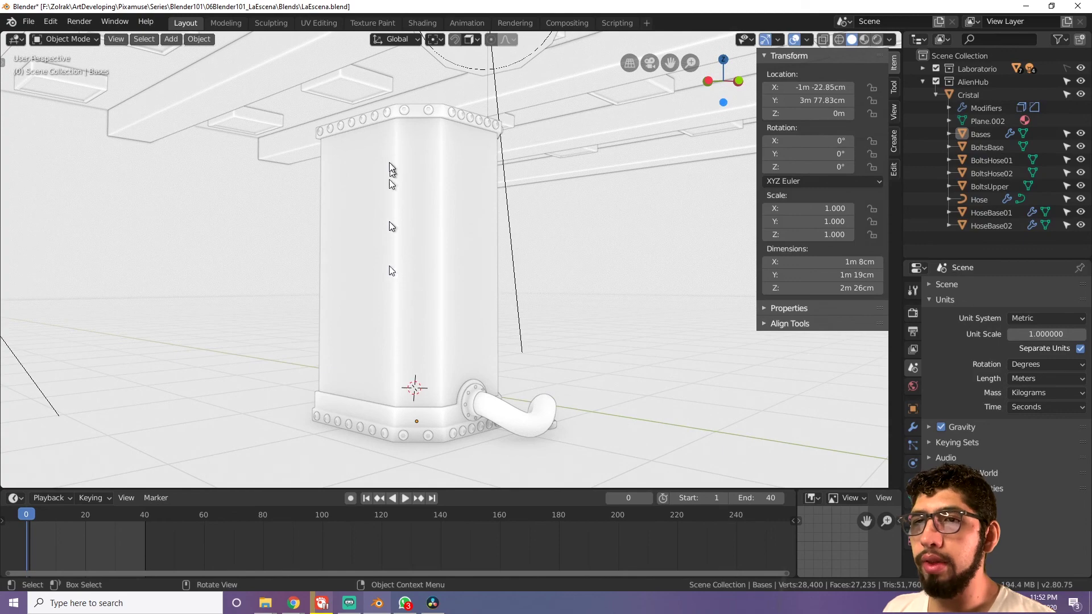
pyautogui.click(889, 40)
pyautogui.click(837, 98)
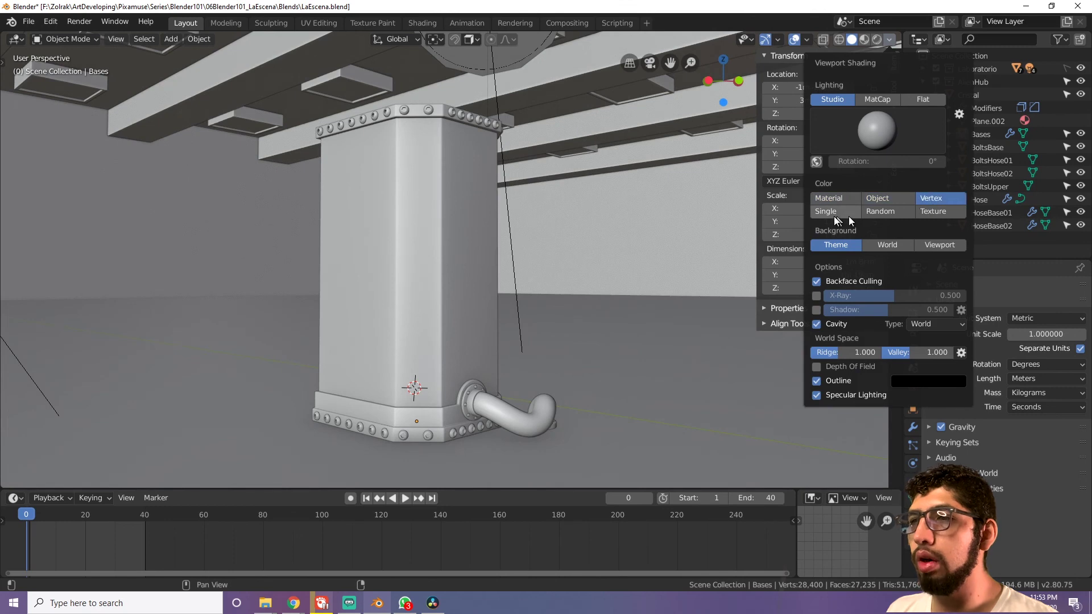
pyautogui.click(834, 211)
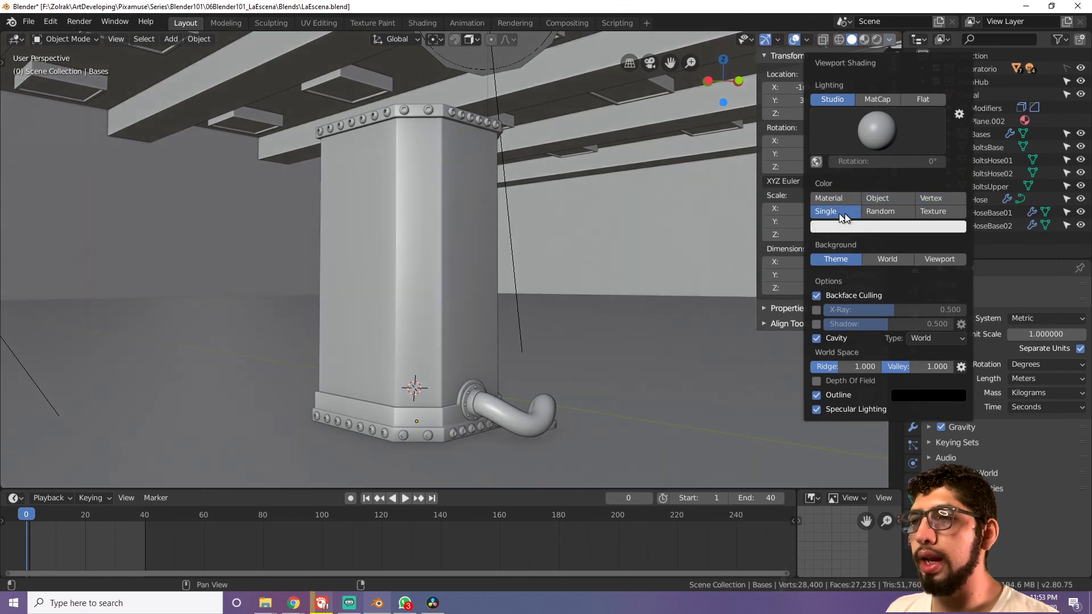
pyautogui.click(888, 213)
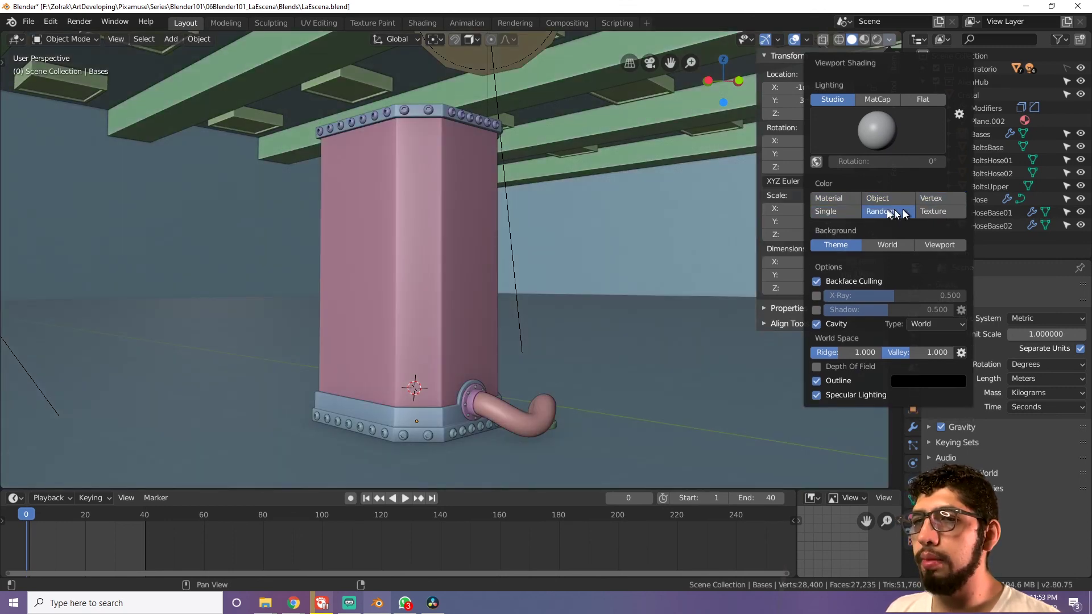
pyautogui.click(834, 212)
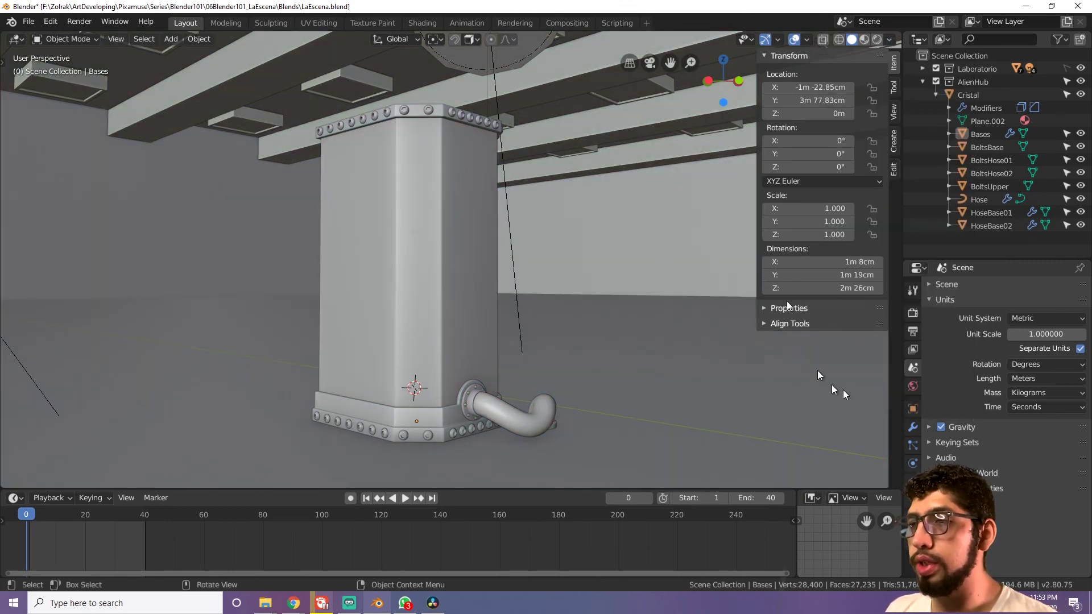
pyautogui.click(865, 41)
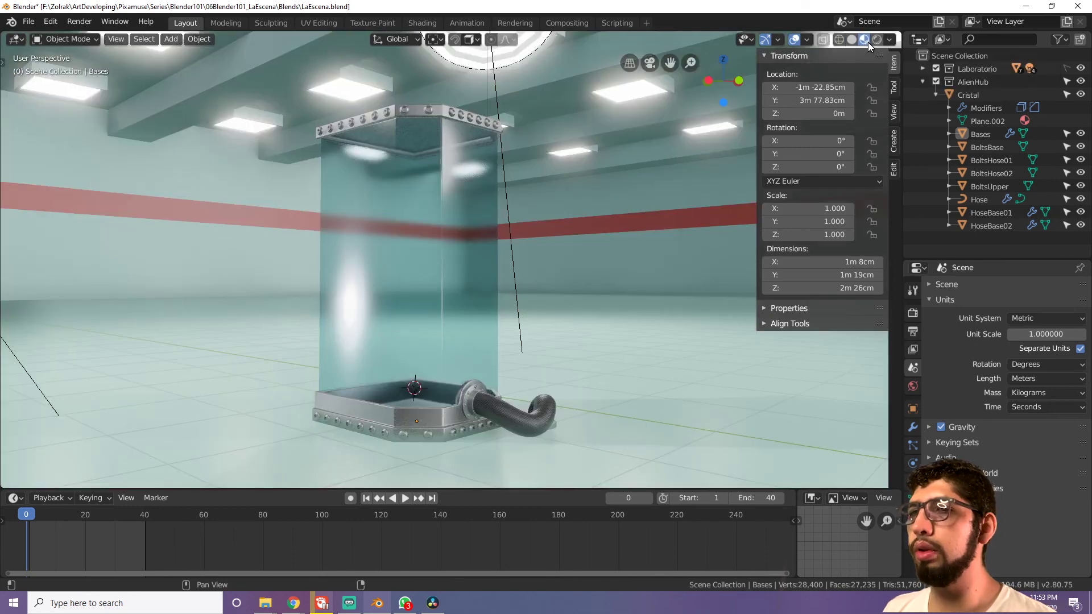
# Step: Light the tank with the forest, night and studio-like HDRIs, then open LookDev HDRI preferences
pyautogui.click(889, 40)
pyautogui.click(873, 149)
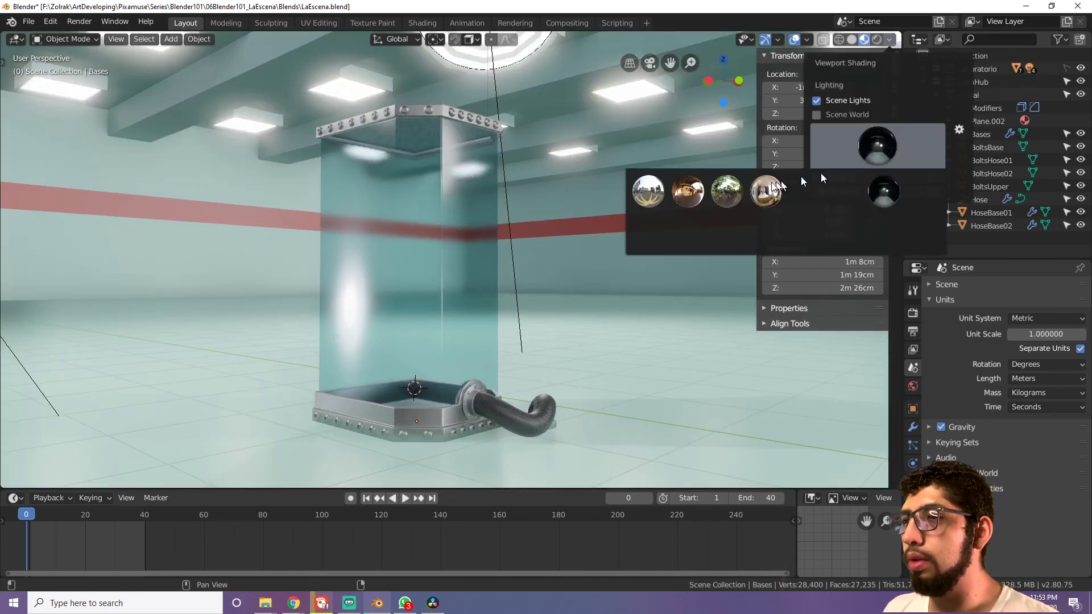
pyautogui.click(738, 198)
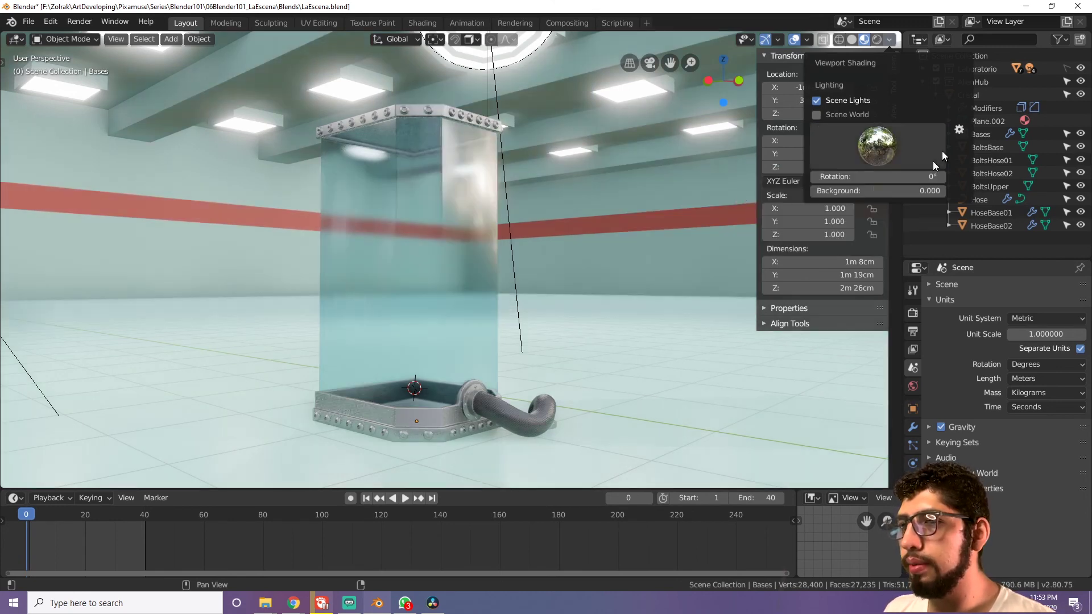
pyautogui.click(896, 142)
pyautogui.click(836, 193)
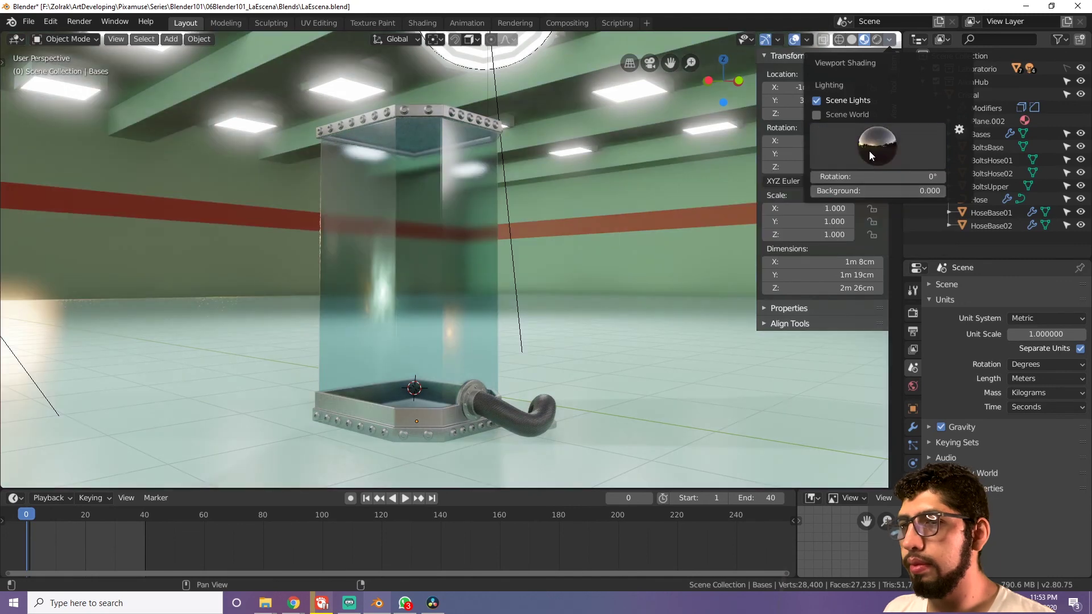
pyautogui.click(870, 162)
pyautogui.click(886, 195)
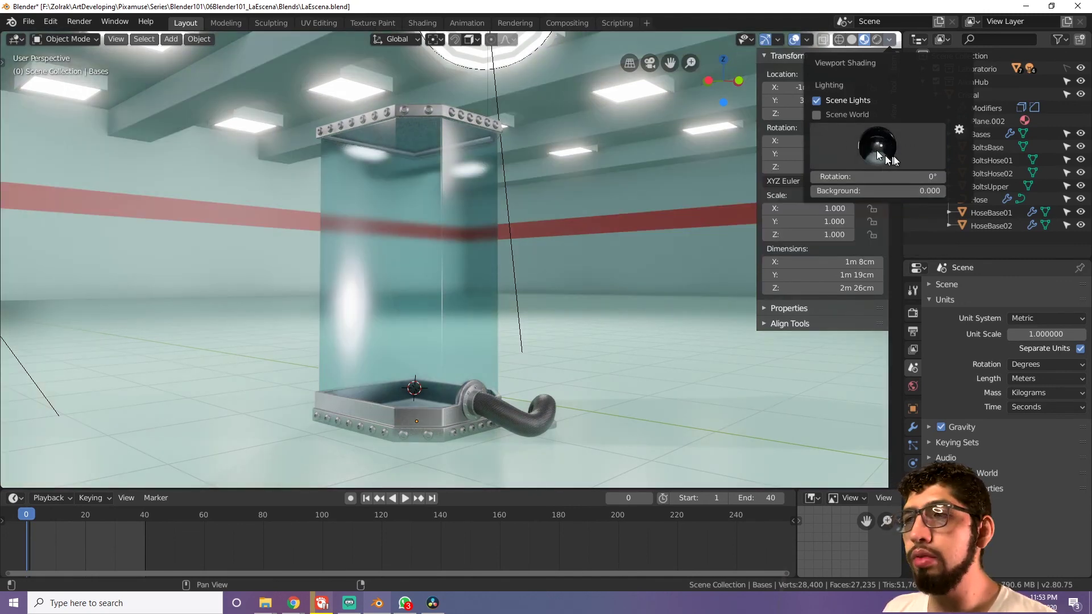
pyautogui.click(960, 130)
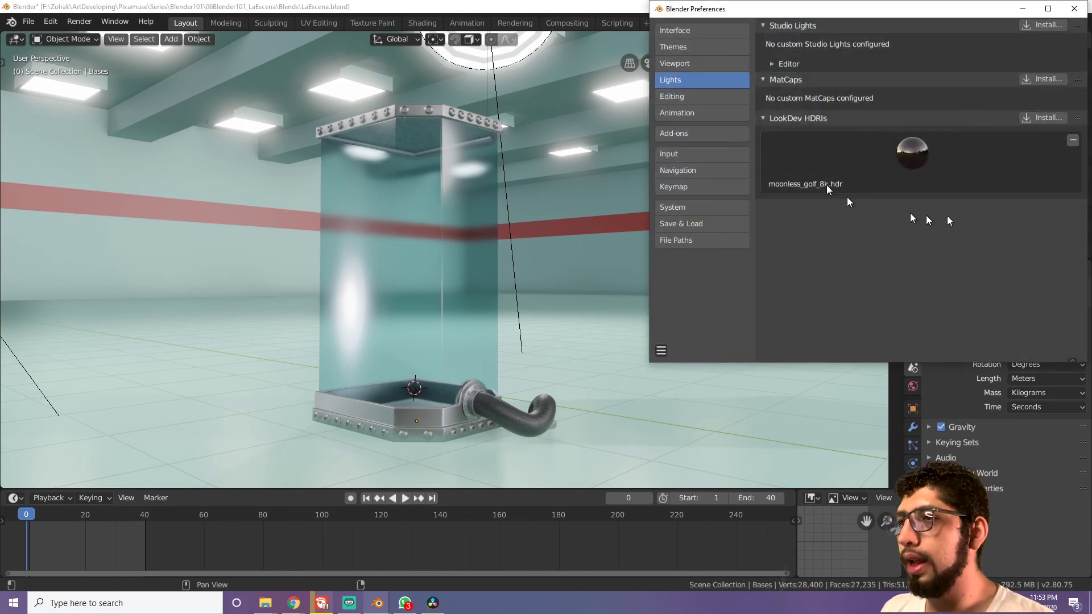
# Step: Start installing a custom LookDev HDRI and move the preferences window aside
pyautogui.click(1038, 122)
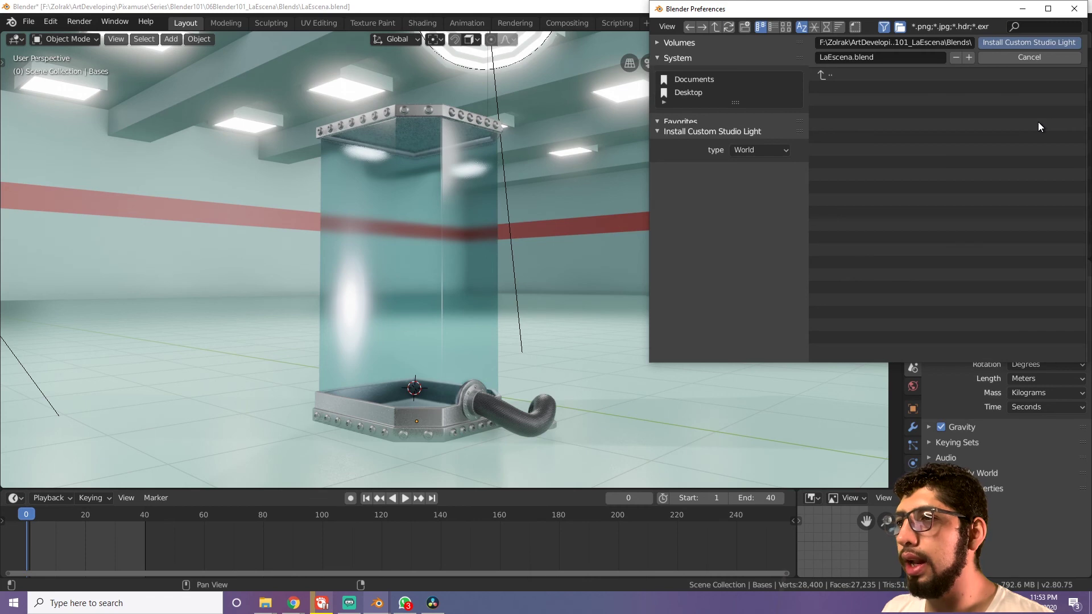
pyautogui.moveTo(942, 8); pyautogui.dragTo(831, 43)
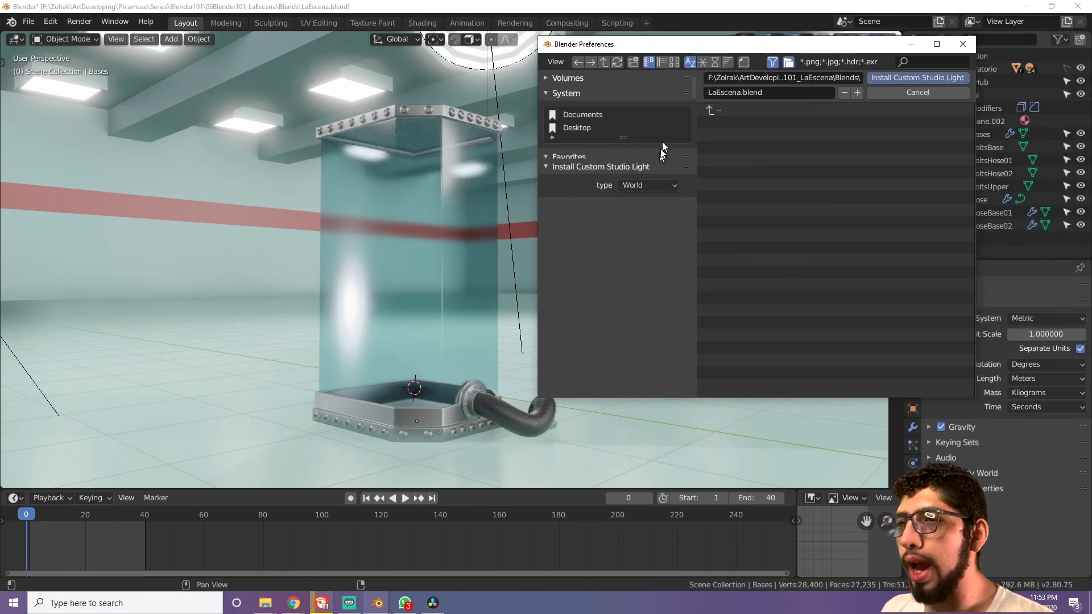